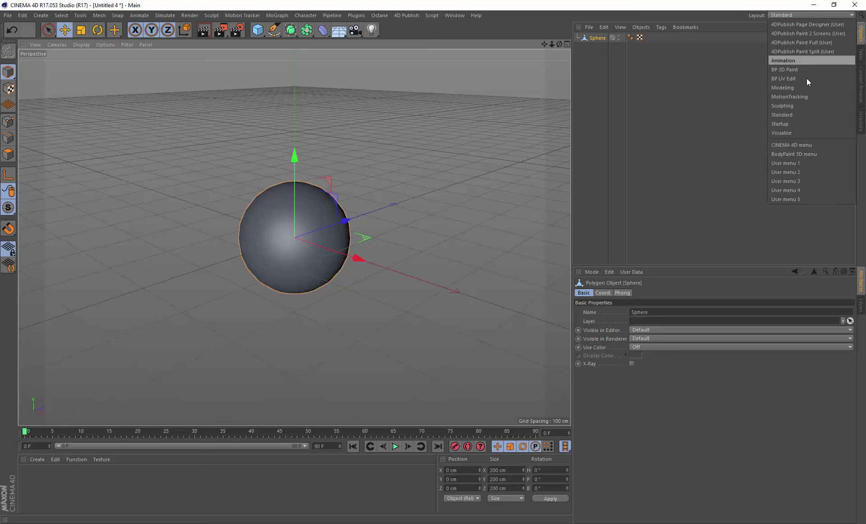
Switch to the Sculpting layout and subdivide the sphere to level 6.
click(808, 104)
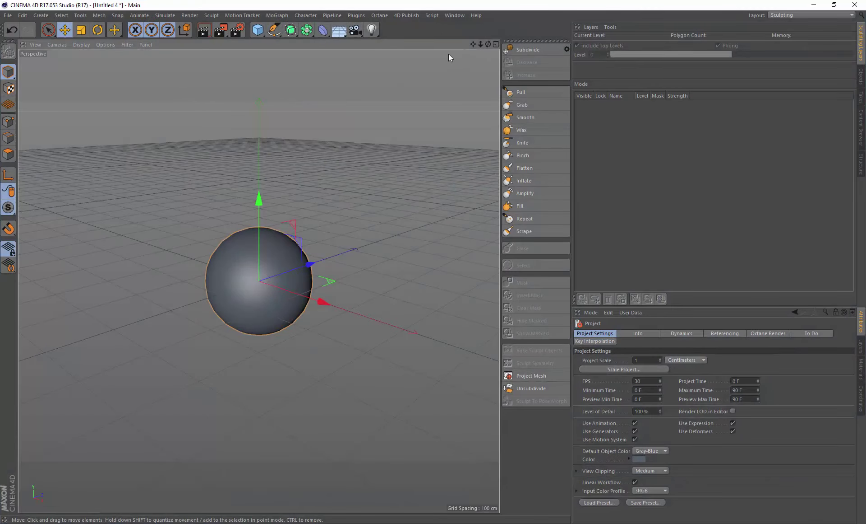
click(527, 48)
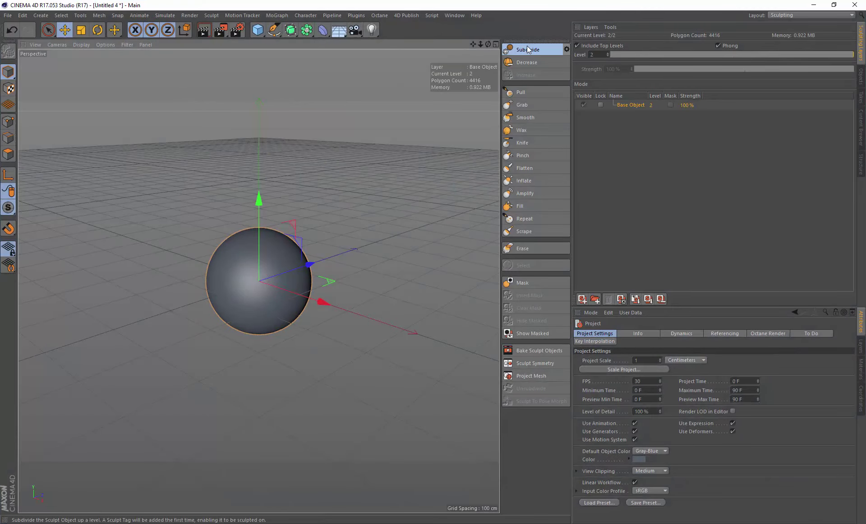
click(528, 49)
click(528, 48)
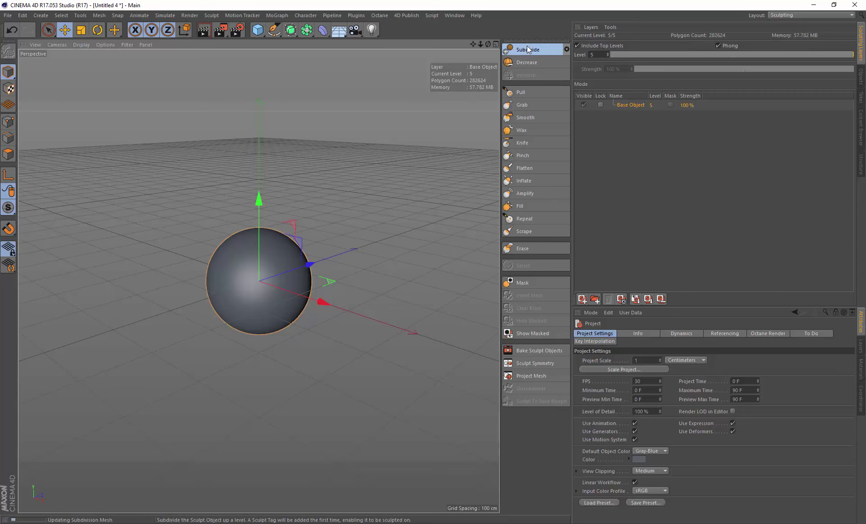
click(528, 49)
scroll(264, 275, up, 8)
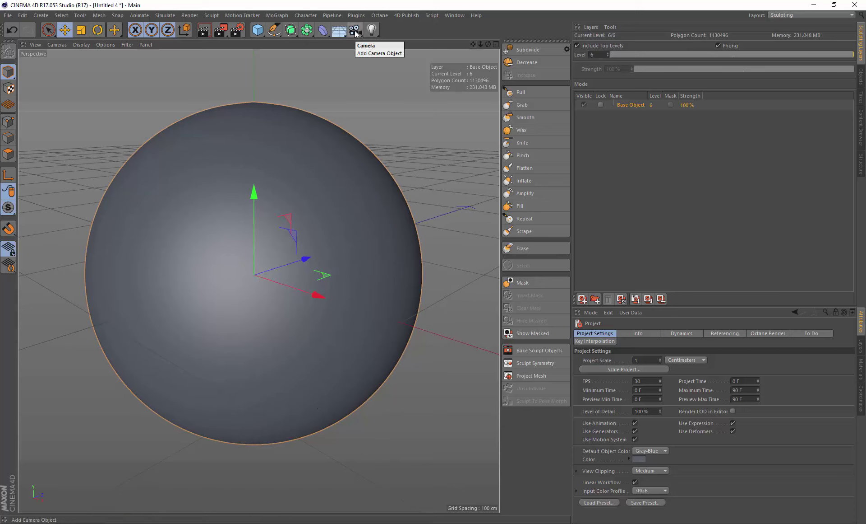
Open the 4D Publish Content View and dock it as a low strip beneath the viewport.
click(408, 15)
click(414, 39)
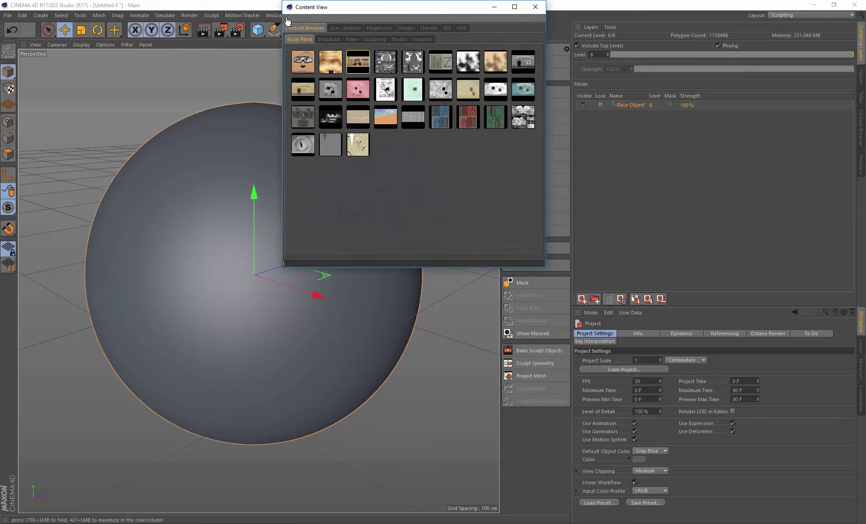
drag(143, 419, 145, 513)
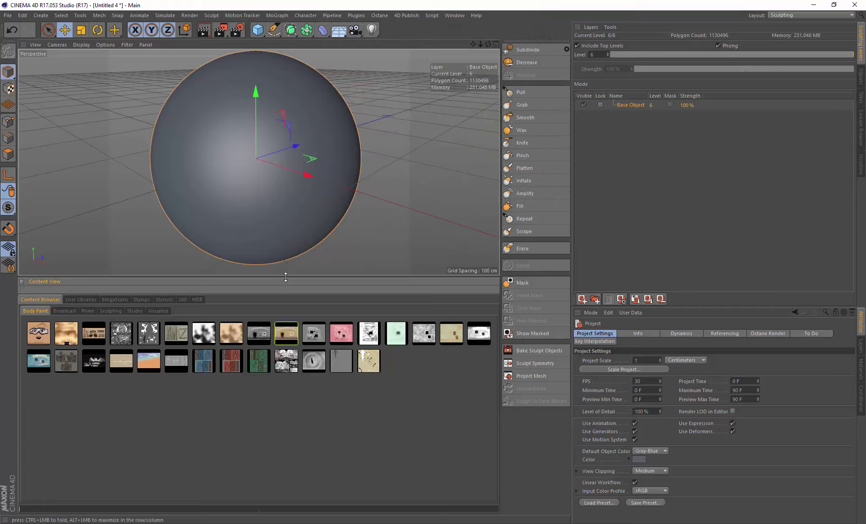
drag(286, 271, 279, 392)
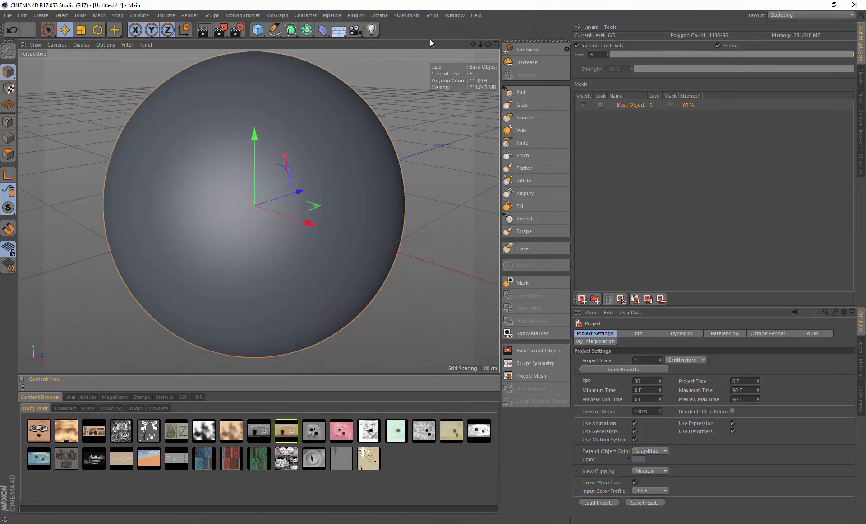
Find the paint brush commands and add Paint Brush, Paint Brush And Sculpt and Paint Brush Standard to the end of the sculpting palette.
right_click(432, 31)
click(483, 205)
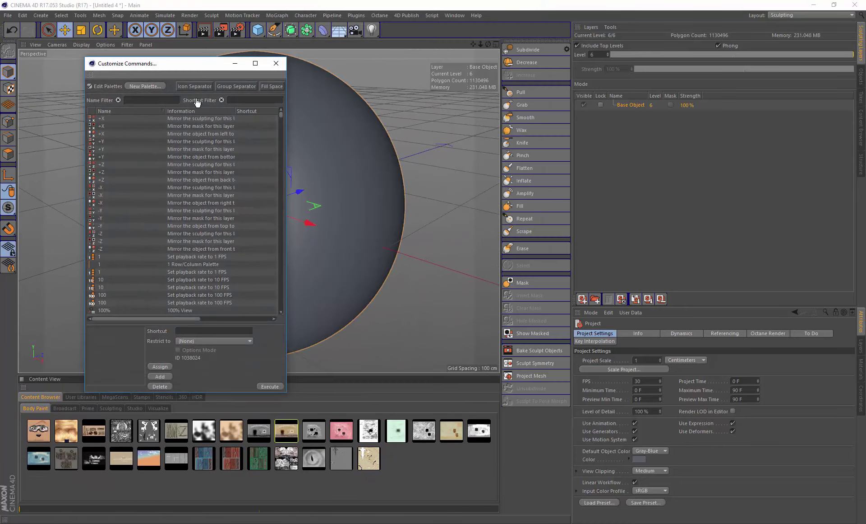
click(152, 102)
text(paint br)
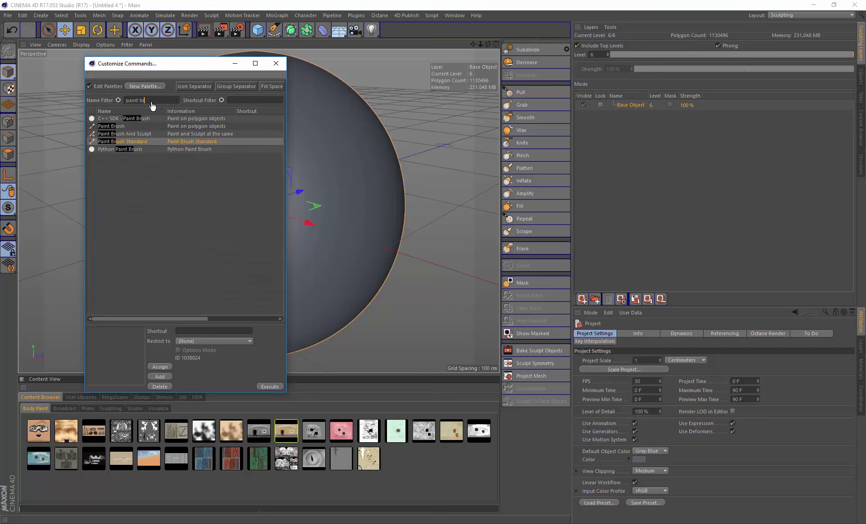
click(108, 129)
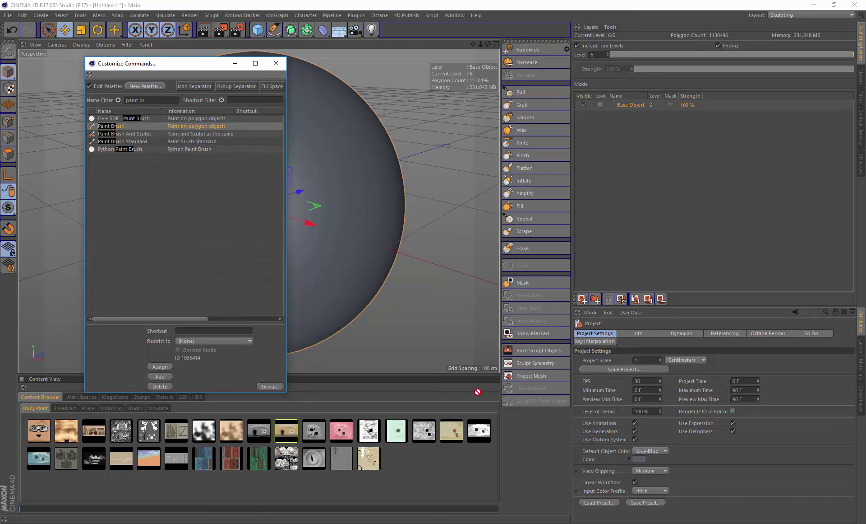
drag(477, 392, 515, 412)
drag(114, 135, 126, 142)
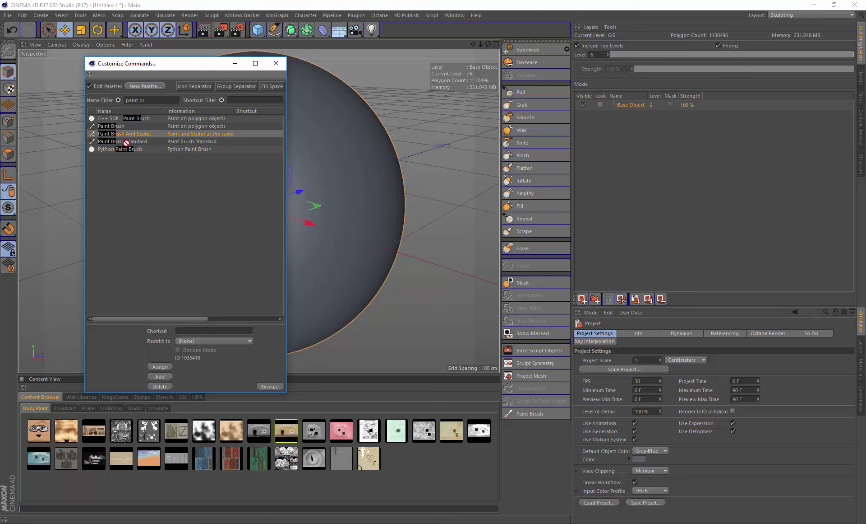
drag(531, 413, 529, 434)
click(136, 143)
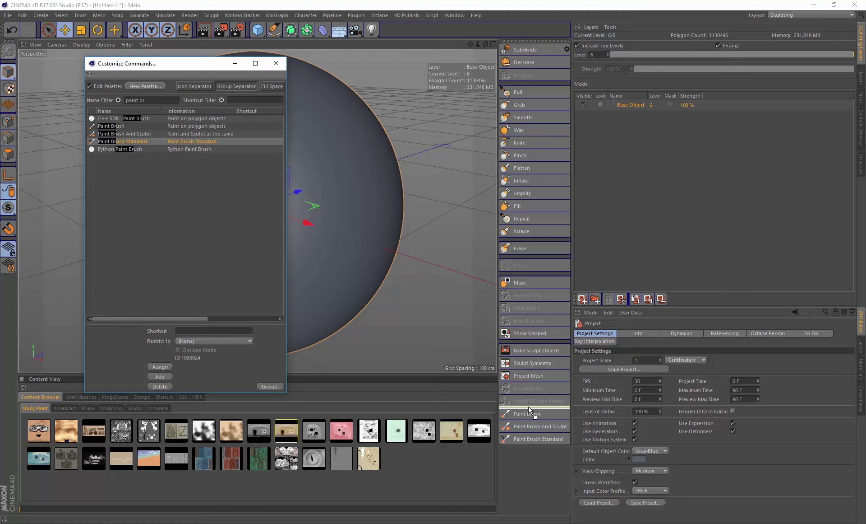
click(276, 63)
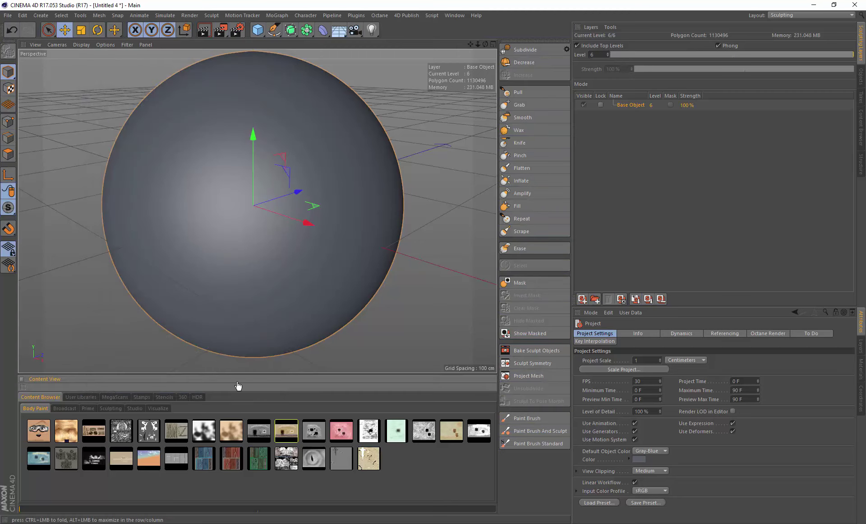
Activate the Wax sculpting brush and enlarge the attributes area so all of its stamp settings fit.
mouse_move(470, 42)
mouse_down()
mouse_move(472, 51)
mouse_move(470, 44)
mouse_up()
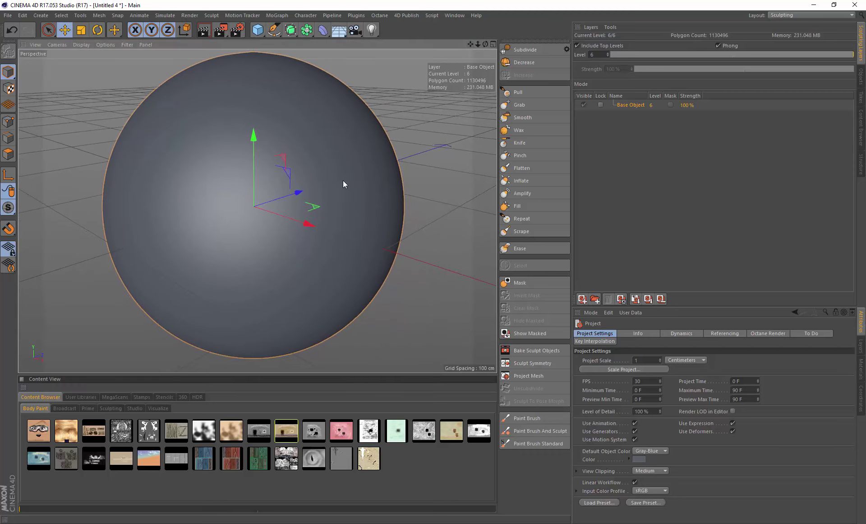
click(529, 133)
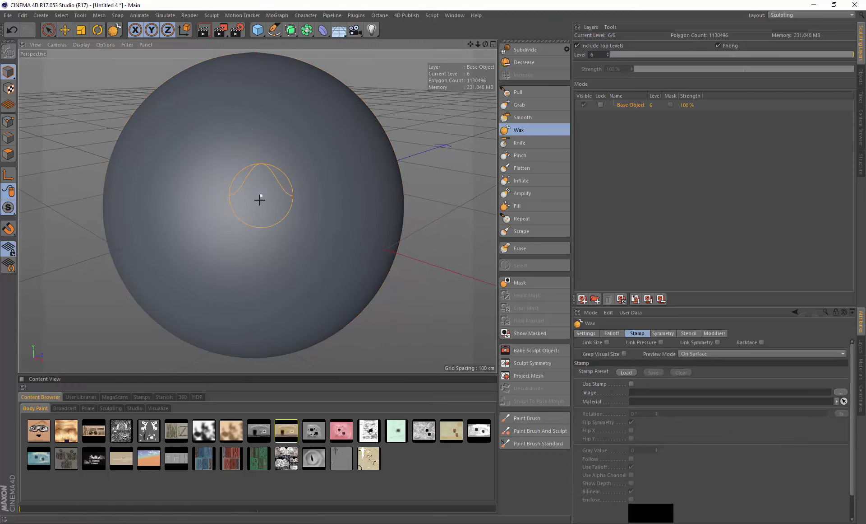
scroll(259, 199, up, 1)
scroll(257, 203, down, 1)
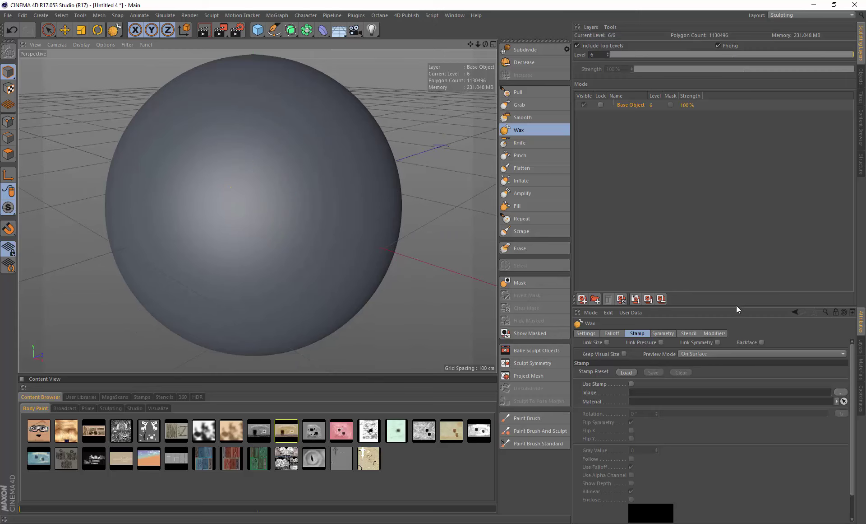
drag(737, 306, 720, 171)
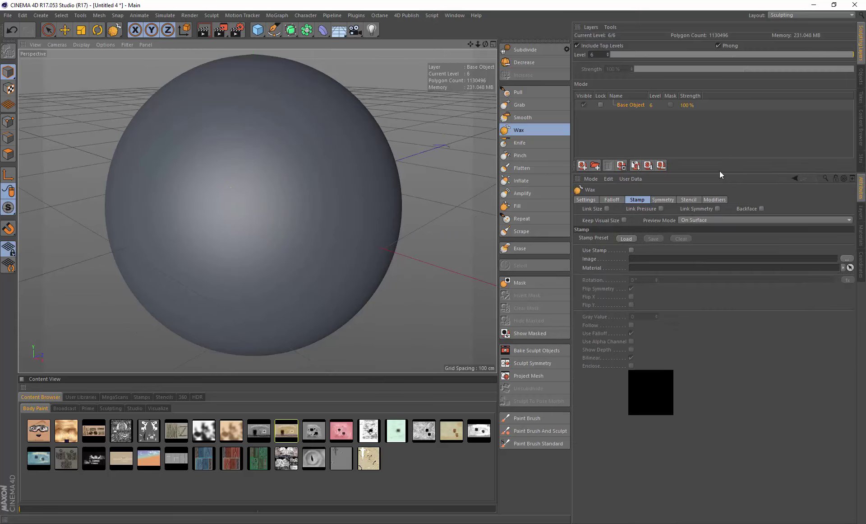
Load clay2.psd from the Stamps library into the Wax brush, with Enclose and Follow enabled and Use Falloff disabled.
click(164, 397)
click(148, 398)
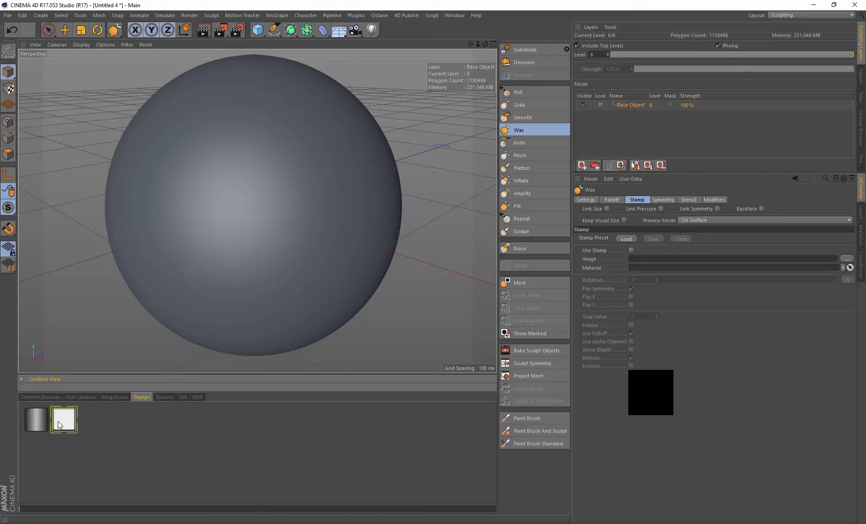
double_click(38, 421)
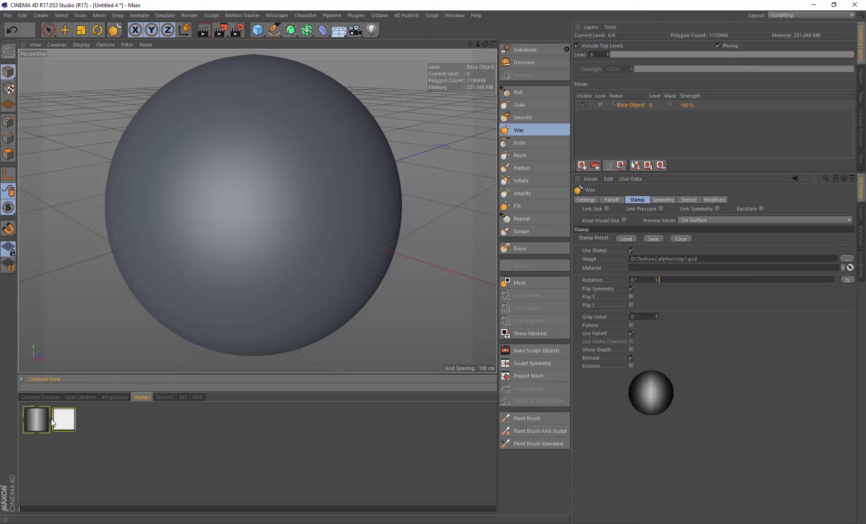
double_click(62, 421)
double_click(44, 422)
double_click(67, 422)
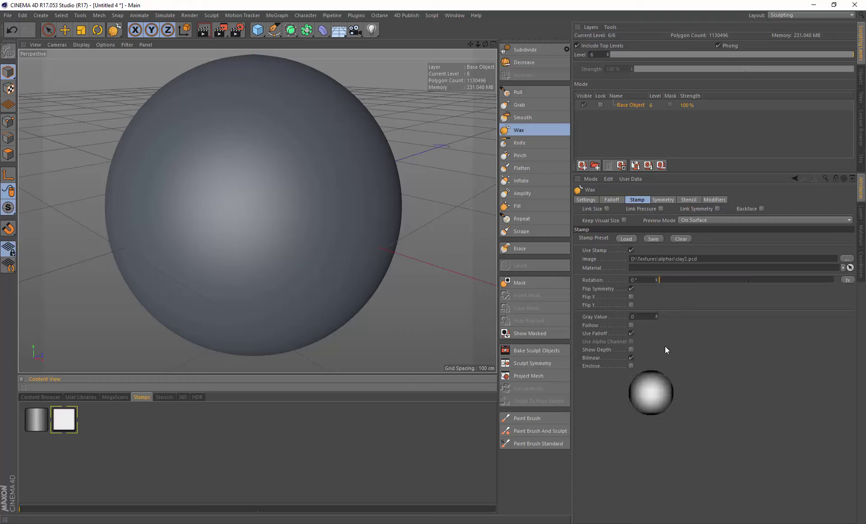
click(631, 366)
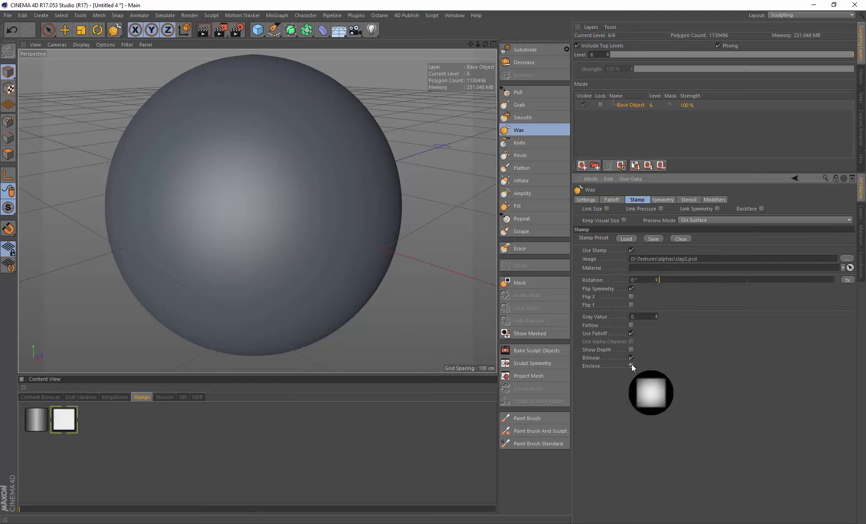
click(631, 333)
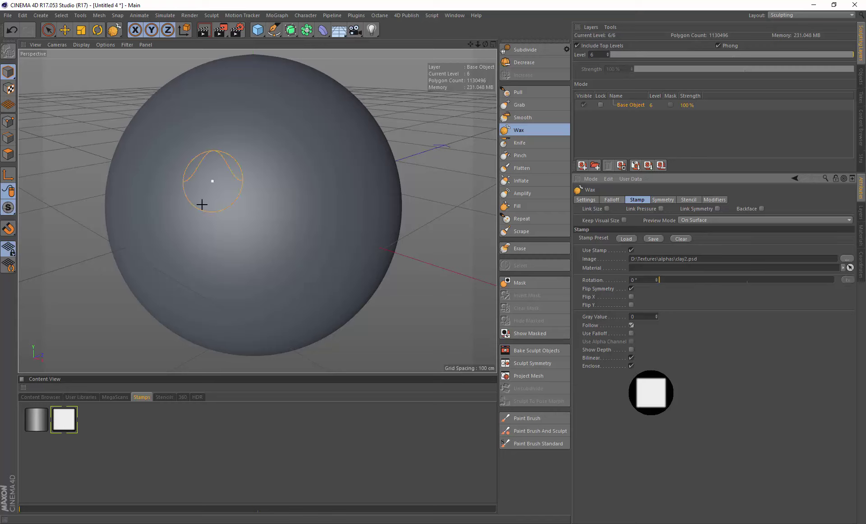
Try Wax strokes on the sphere with the clay2.psd and clay1.psd stamps, and undo them.
mouse_move(201, 203)
mouse_down()
mouse_move(317, 140)
mouse_move(228, 210)
mouse_up()
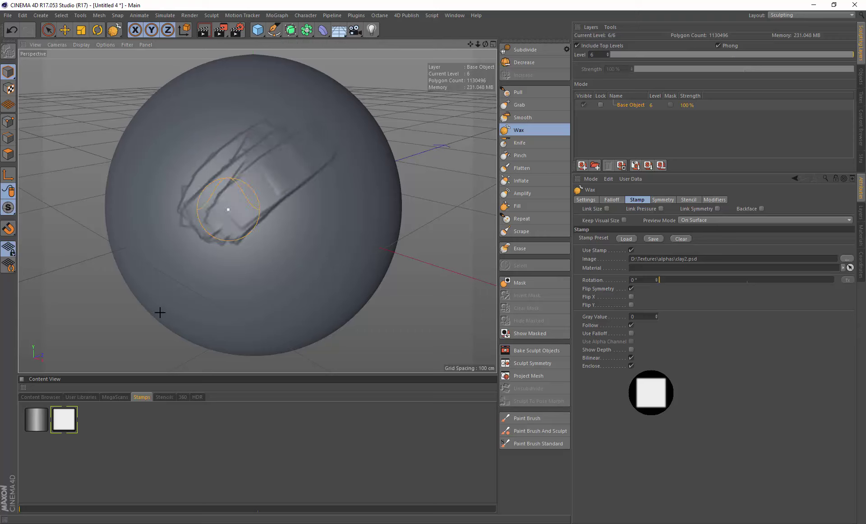
click(37, 419)
mouse_move(251, 271)
mouse_down()
mouse_move(254, 286)
mouse_move(318, 243)
mouse_up()
key(ctrl+z)
key(ctrl+z)
key(ctrl+z)
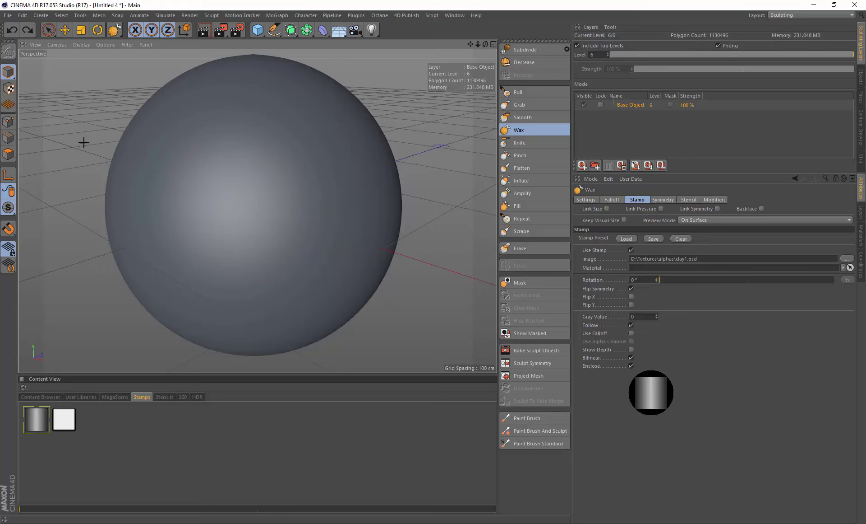
Examine the Stamps and Stencils folder paths in the 4D Publish preferences.
click(22, 14)
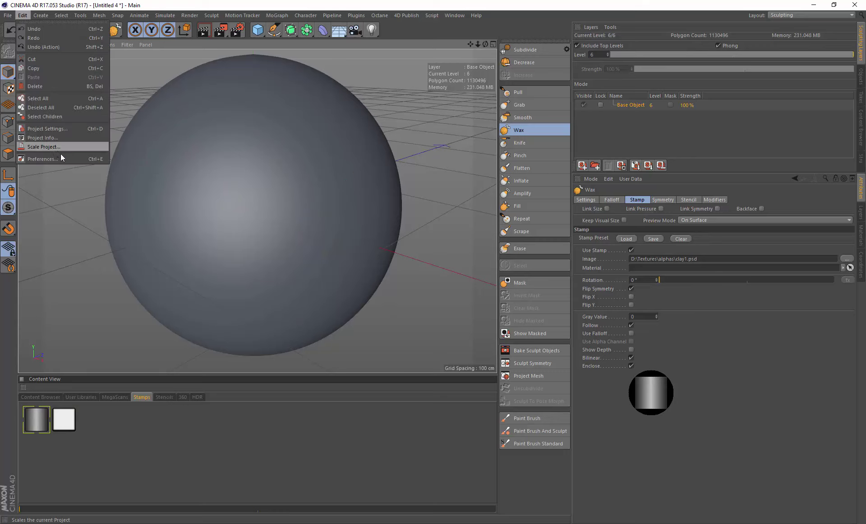
click(45, 159)
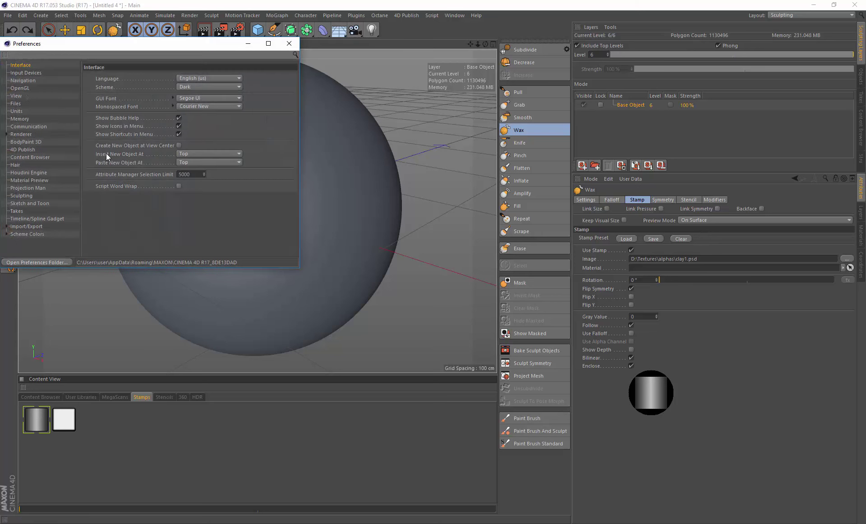
click(23, 149)
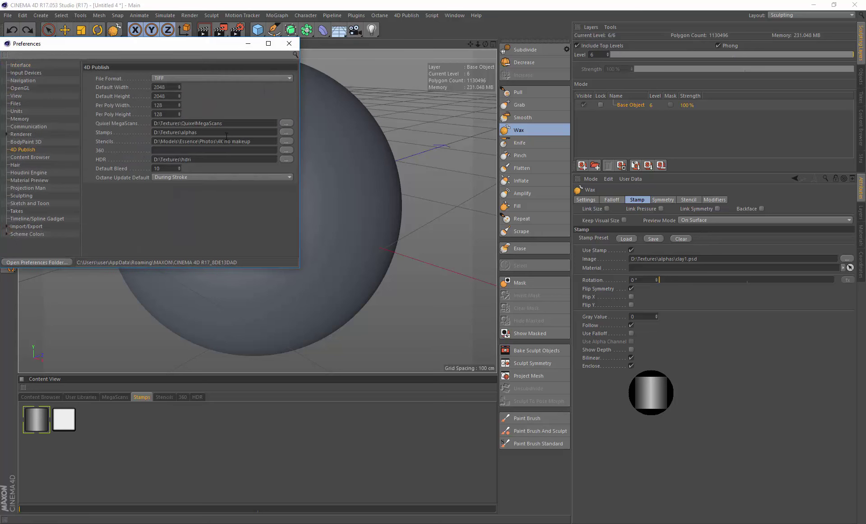
drag(180, 134, 154, 137)
drag(251, 141, 160, 143)
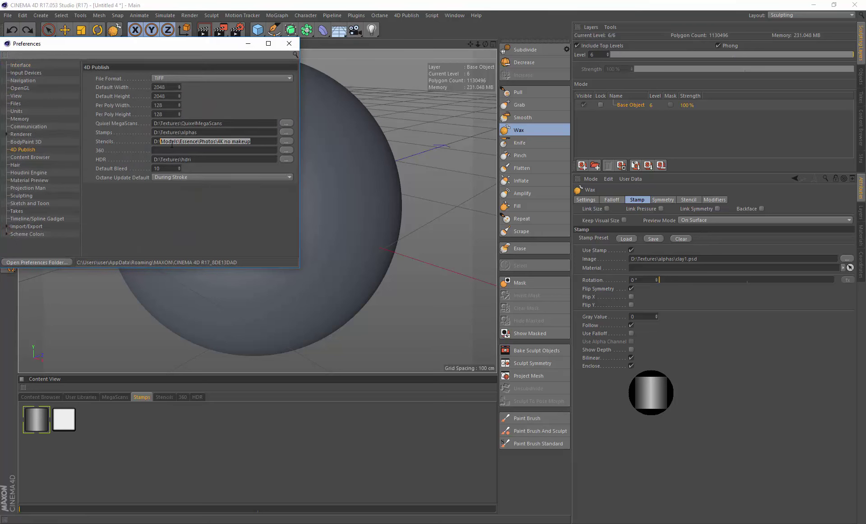
click(289, 43)
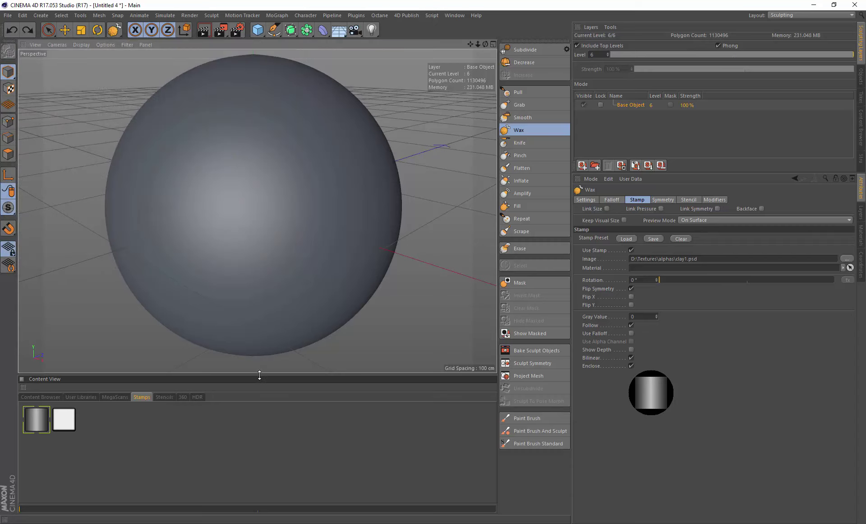
Load clay2.psd as the Wax brush's stamp image again for sculpting on the sphere.
drag(259, 375, 260, 377)
scroll(263, 180, down, 1)
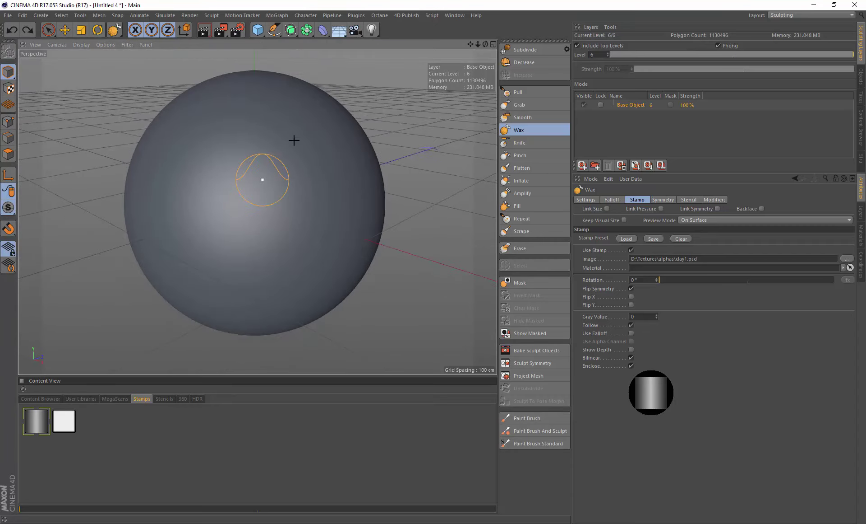
drag(466, 53, 464, 63)
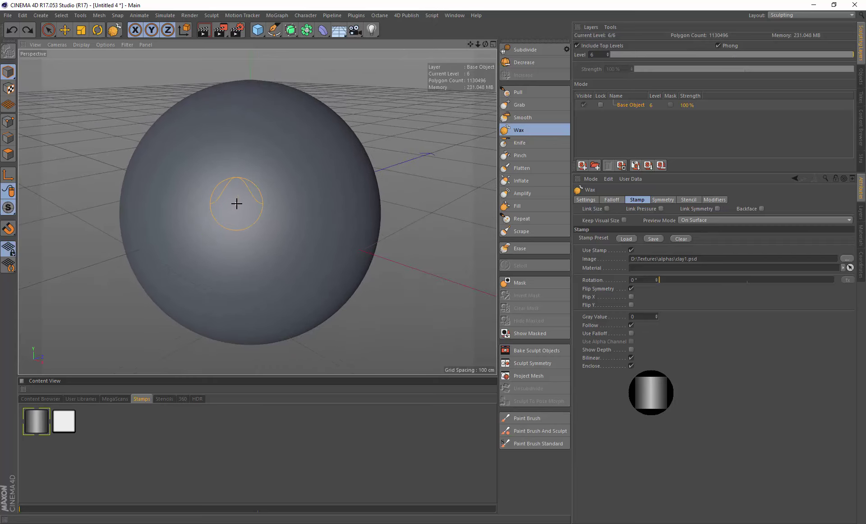
scroll(237, 199, up, 1)
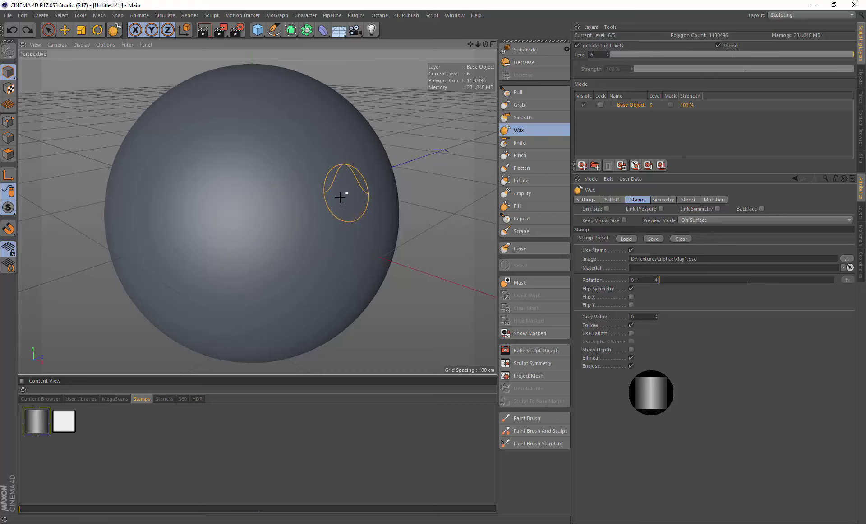
mouse_move(375, 184)
alt+mouse_down()
mouse_move(286, 194)
mouse_move(309, 186)
alt+mouse_up()
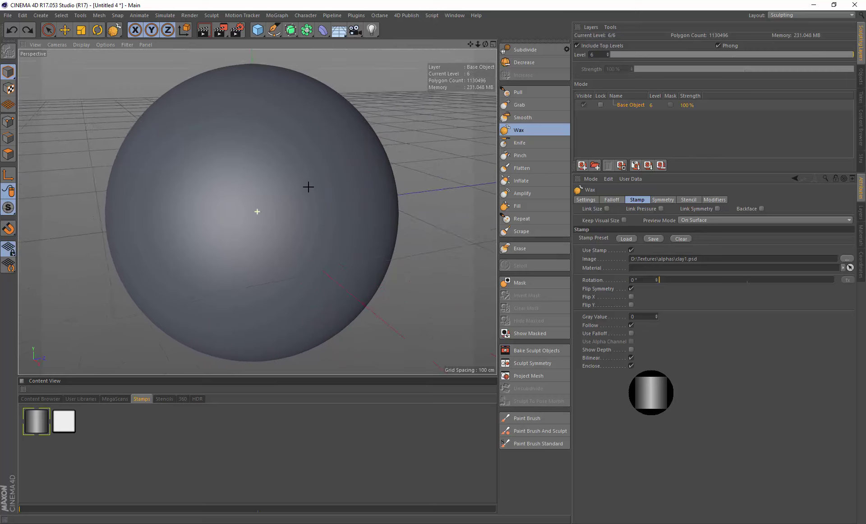
alt+drag(247, 206, 267, 182)
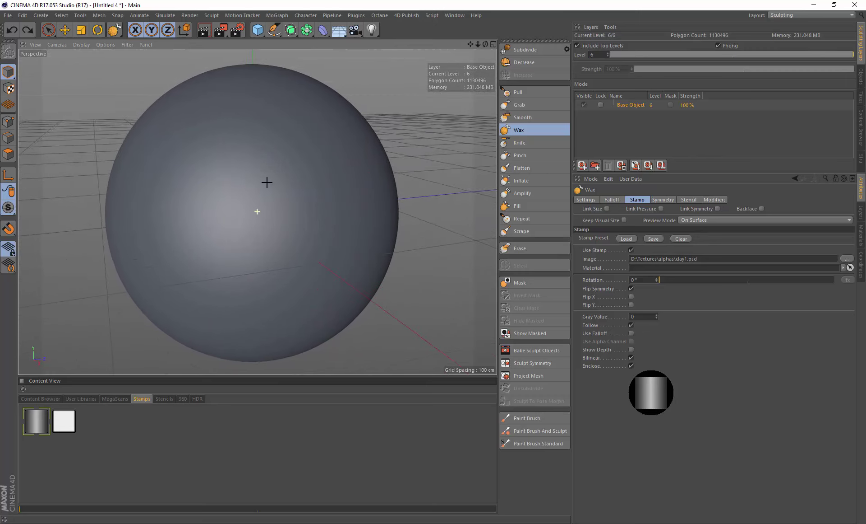
click(63, 420)
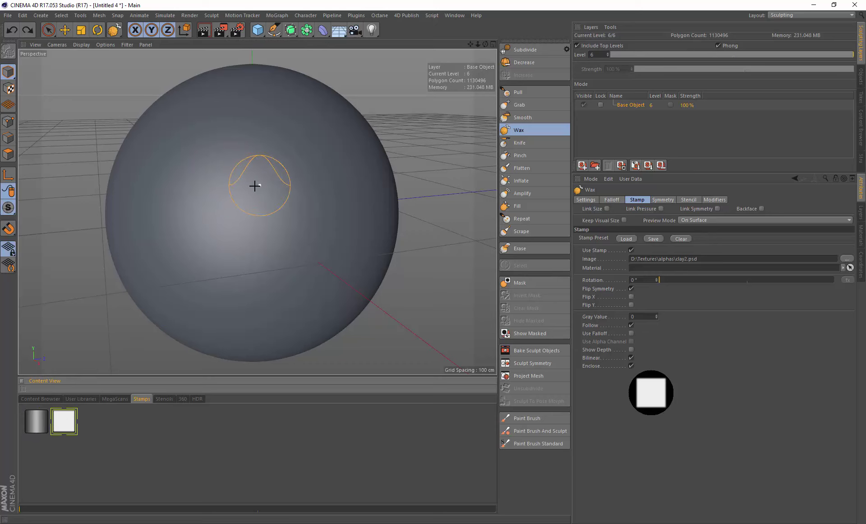
Try a Wax stroke with the clay2.psd stamp on the sphere and undo it.
mouse_move(255, 186)
alt+mouse_down()
mouse_move(199, 153)
mouse_move(253, 189)
alt+mouse_up()
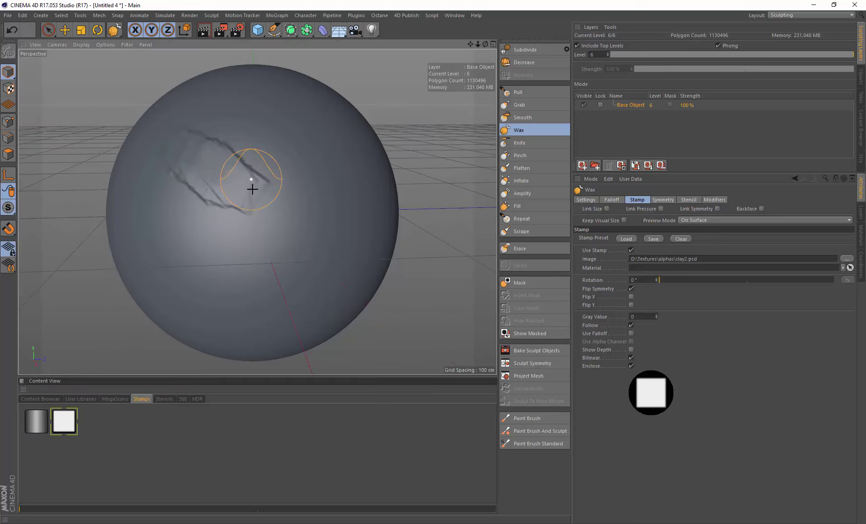
key(ctrl+z)
key(ctrl+z)
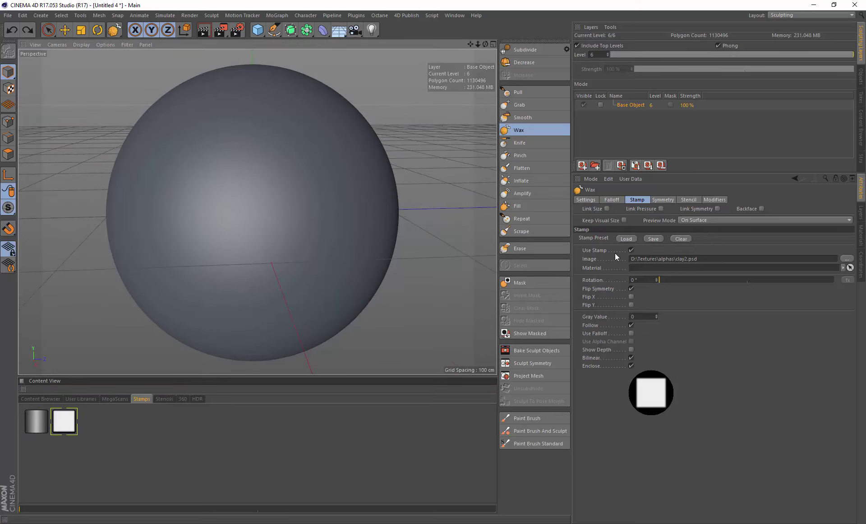
Enable Link Symmetry with local Z (XY) symmetry and lay mirrored Wax strokes in a ring on the sphere's front.
click(717, 208)
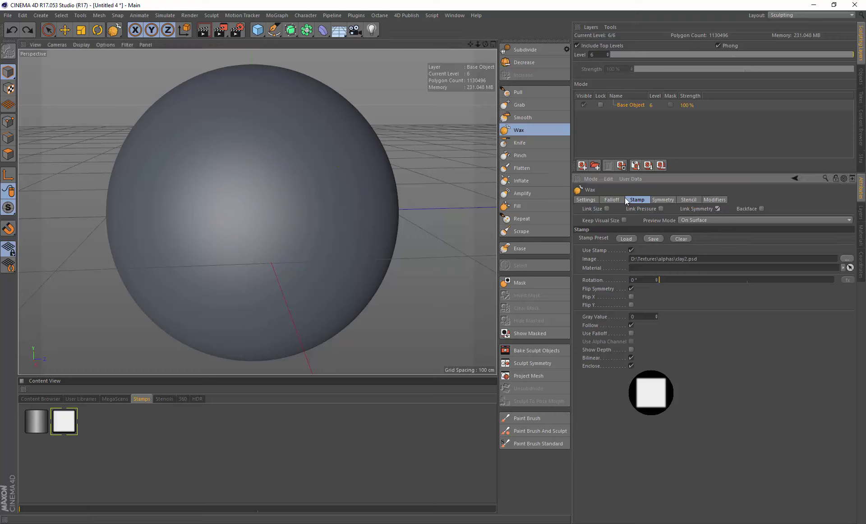
click(663, 200)
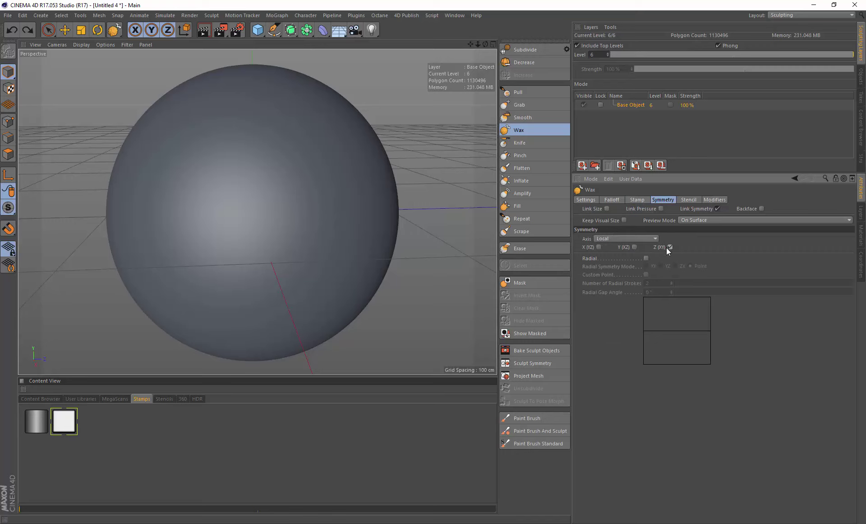
mouse_move(218, 228)
mouse_down()
mouse_move(223, 234)
mouse_move(172, 189)
mouse_move(194, 178)
mouse_move(210, 188)
mouse_move(215, 212)
mouse_up()
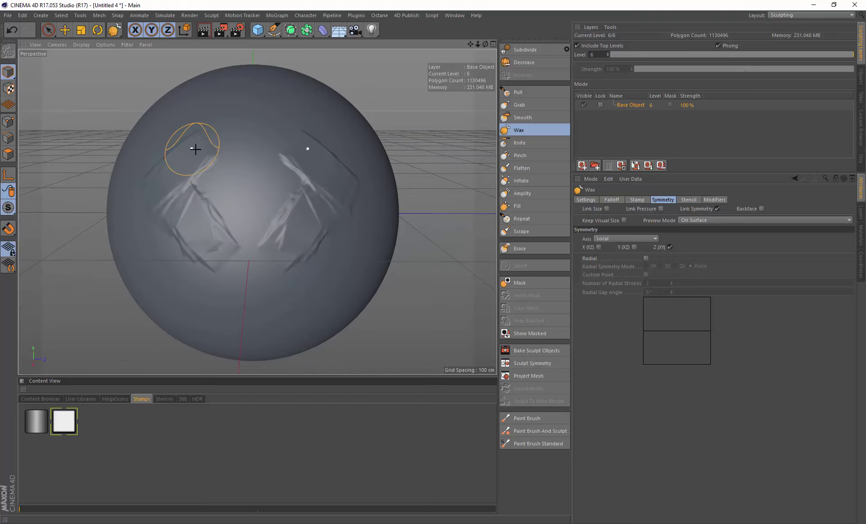
mouse_move(195, 149)
mouse_down()
mouse_move(178, 151)
mouse_move(190, 154)
mouse_move(176, 170)
mouse_move(198, 240)
mouse_move(195, 155)
mouse_move(244, 114)
mouse_move(188, 193)
mouse_move(207, 215)
mouse_move(183, 209)
mouse_up()
alt+drag(162, 174, 208, 198)
mouse_move(228, 158)
mouse_down()
mouse_move(217, 176)
mouse_move(275, 133)
mouse_move(244, 192)
mouse_move(313, 240)
mouse_move(251, 149)
mouse_move(267, 142)
mouse_move(264, 207)
mouse_move(258, 148)
mouse_move(294, 132)
mouse_move(286, 240)
mouse_move(273, 123)
mouse_move(250, 202)
mouse_move(236, 170)
mouse_move(283, 138)
mouse_move(327, 244)
mouse_up()
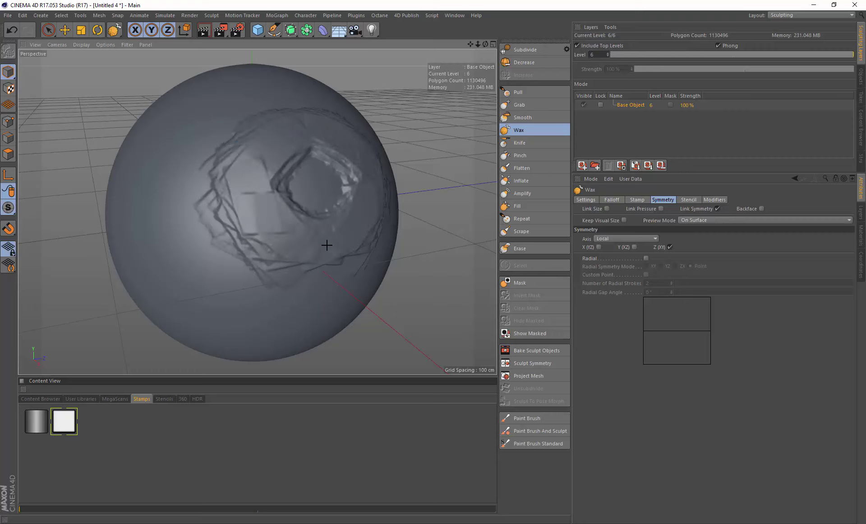
Extend the mirrored Wax strokes below the ring, building up a muzzle-like relief on the sphere's front.
mouse_move(268, 147)
mouse_down()
mouse_move(284, 137)
mouse_move(251, 153)
mouse_move(279, 227)
mouse_move(257, 210)
mouse_move(253, 163)
mouse_move(258, 242)
mouse_move(285, 205)
mouse_move(249, 241)
mouse_up()
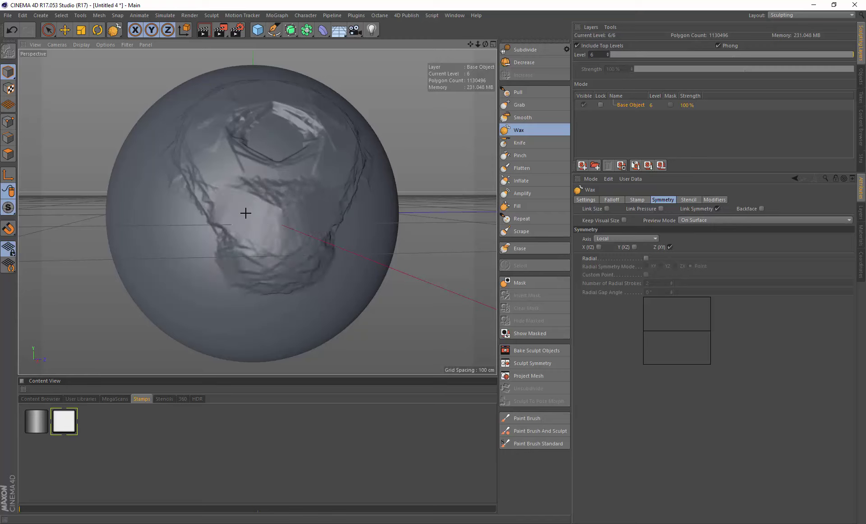
mouse_move(246, 213)
mouse_down()
mouse_move(293, 243)
mouse_move(216, 195)
mouse_up()
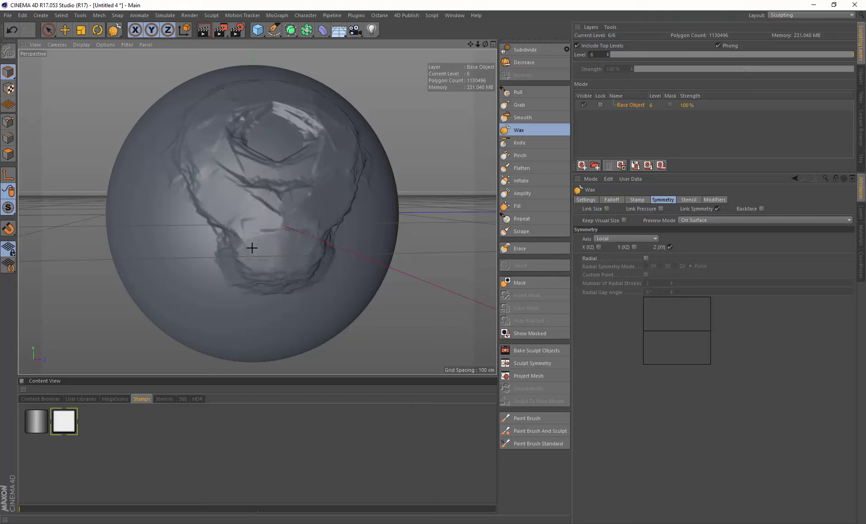
alt+drag(253, 262, 284, 243)
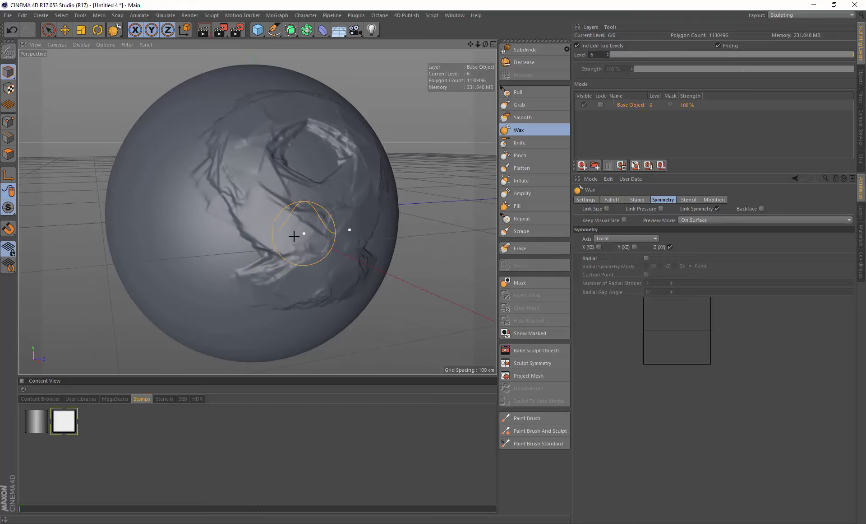
Reduce the Wax brush size and build a rounded nose bump inside the ring, with mirrored nostril hollows in its underside.
middle_drag(320, 207, 283, 213)
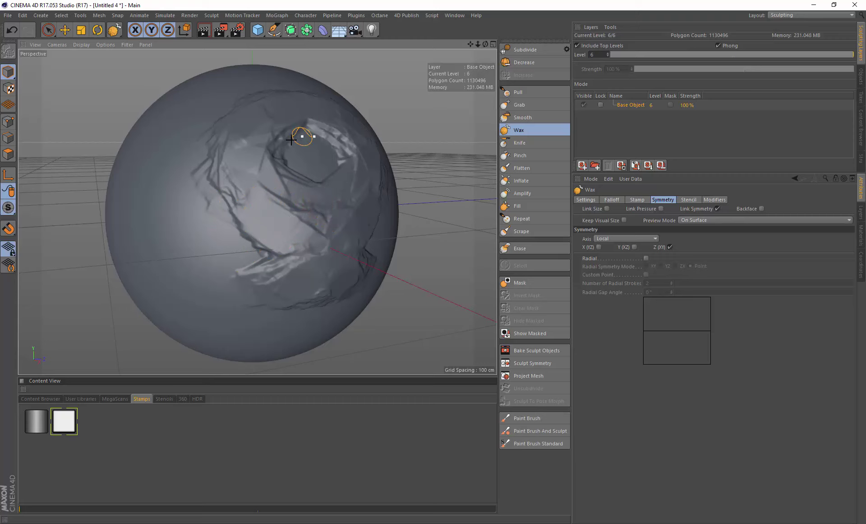
mouse_move(300, 132)
alt+mouse_down()
mouse_move(232, 192)
mouse_move(242, 187)
mouse_move(250, 199)
mouse_move(247, 185)
mouse_move(253, 211)
mouse_move(248, 174)
mouse_move(228, 191)
mouse_move(251, 220)
mouse_move(269, 174)
mouse_move(239, 193)
mouse_move(298, 196)
mouse_move(282, 182)
mouse_move(296, 190)
mouse_move(302, 217)
mouse_move(290, 214)
mouse_move(318, 213)
mouse_move(304, 174)
mouse_move(294, 181)
mouse_move(301, 194)
mouse_move(318, 189)
mouse_move(297, 215)
alt+mouse_up()
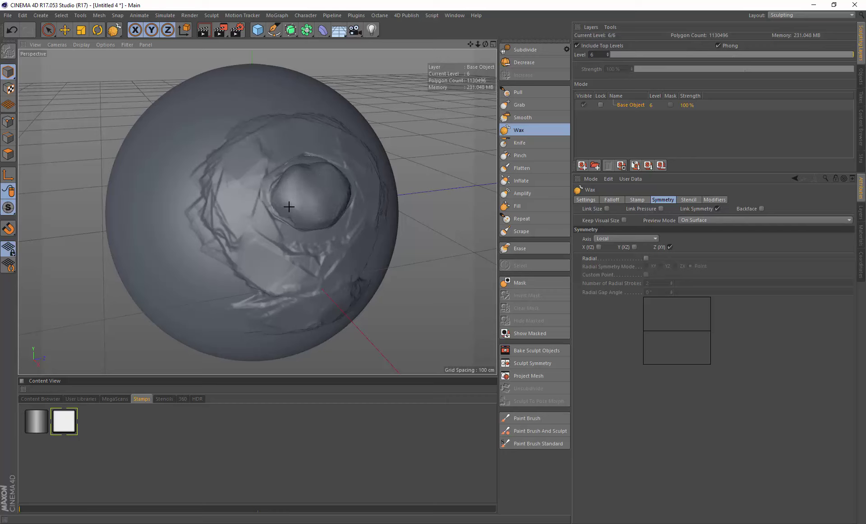
alt+drag(290, 212, 309, 195)
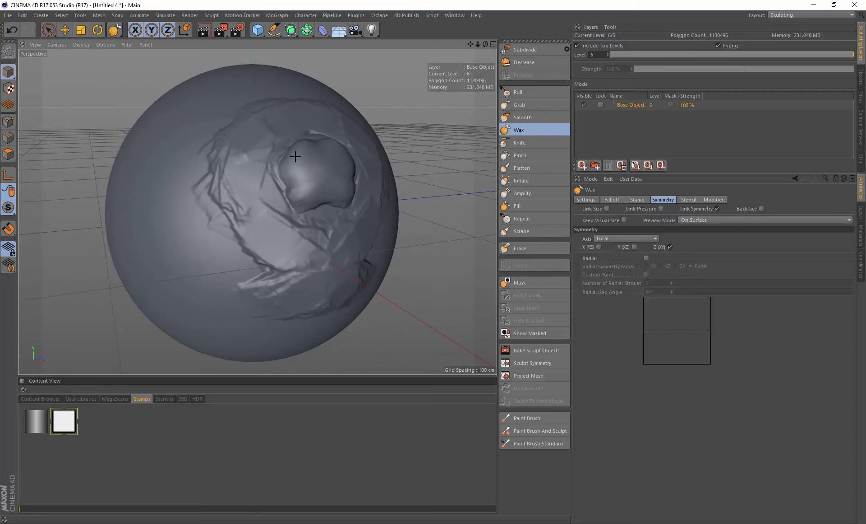
alt+drag(323, 168, 321, 195)
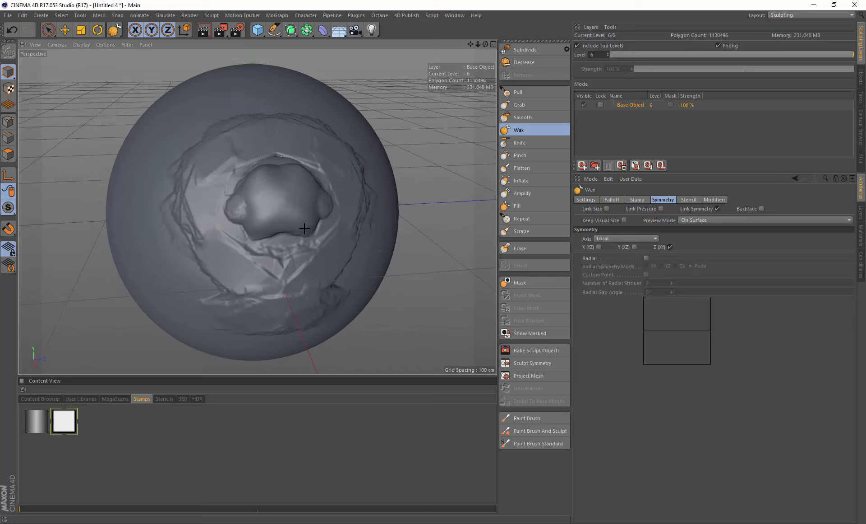
mouse_move(240, 230)
alt+mouse_down()
mouse_move(238, 223)
mouse_move(249, 221)
mouse_move(226, 214)
alt+mouse_up()
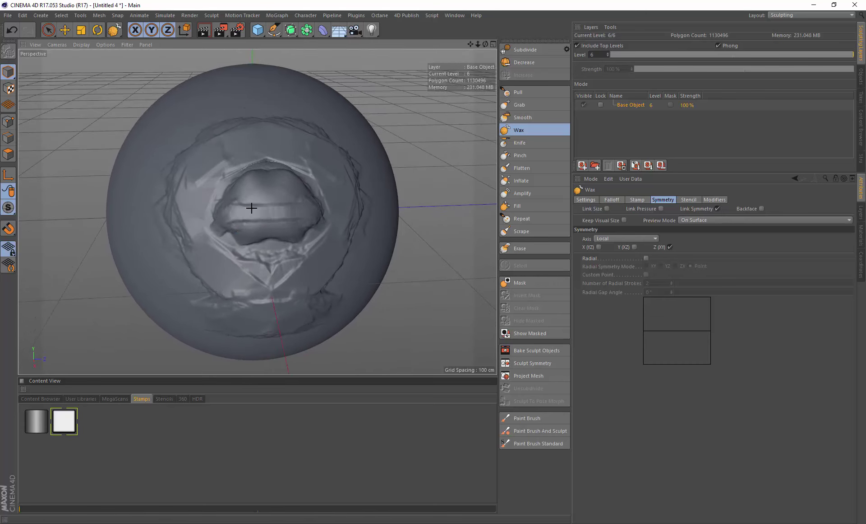
alt+drag(233, 212, 261, 216)
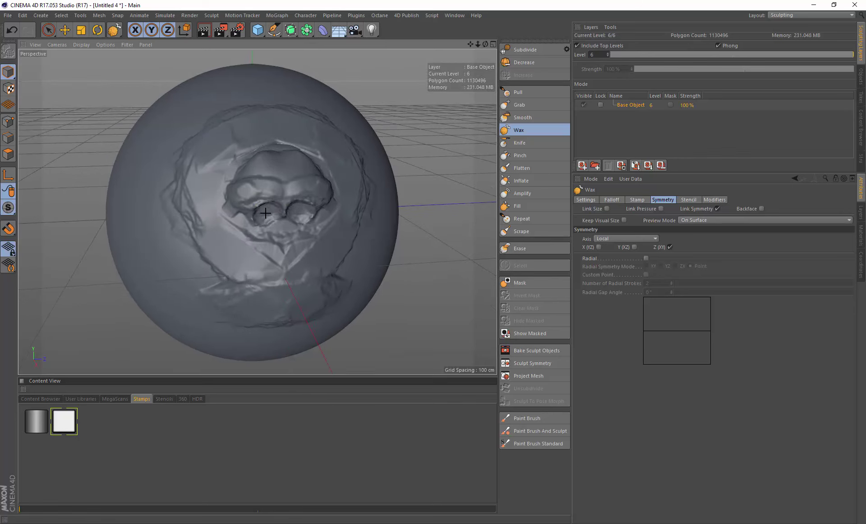
Add mirrored Wax ridges above the nose and level the area between them with the Flatten brush.
mouse_move(272, 206)
alt+mouse_down()
mouse_move(253, 205)
mouse_move(254, 195)
mouse_move(293, 189)
mouse_move(262, 166)
mouse_move(271, 178)
mouse_move(257, 184)
mouse_move(267, 190)
alt+mouse_up()
mouse_move(238, 142)
mouse_down()
mouse_move(228, 174)
mouse_move(234, 135)
mouse_move(242, 148)
mouse_up()
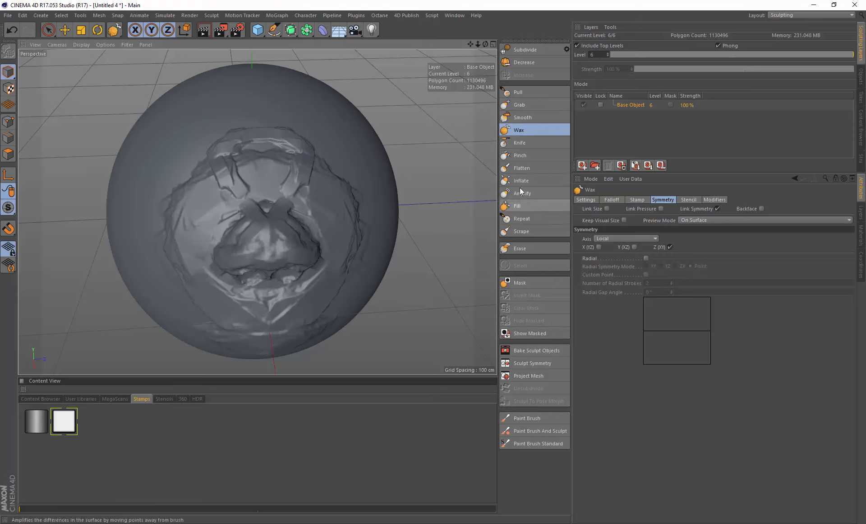
click(524, 168)
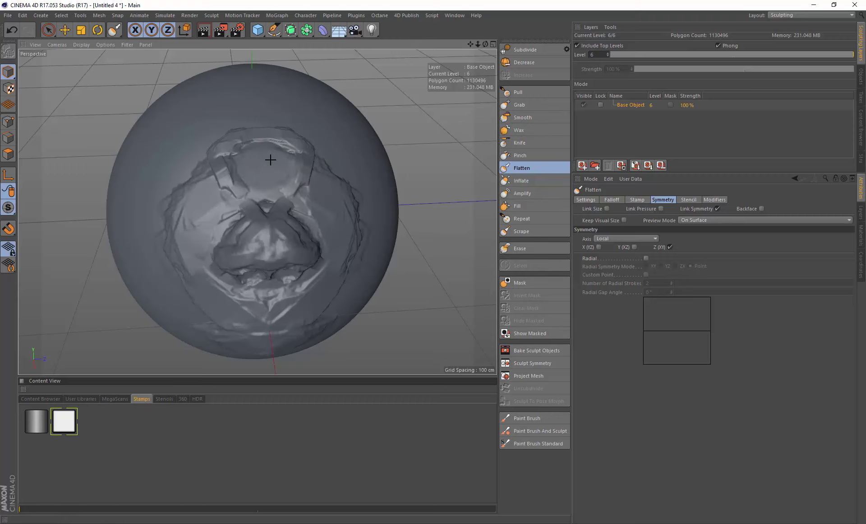
mouse_move(253, 179)
mouse_down()
mouse_move(246, 162)
mouse_move(280, 173)
mouse_up()
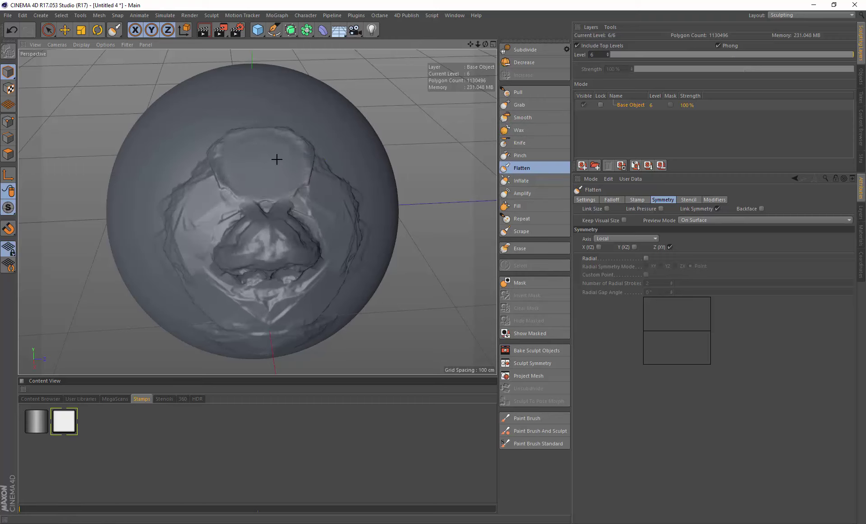
Turn off Z (XY) symmetry, set the Grab brush's Direction to Normal, and pull the flattened area above the nose into a dome.
click(519, 105)
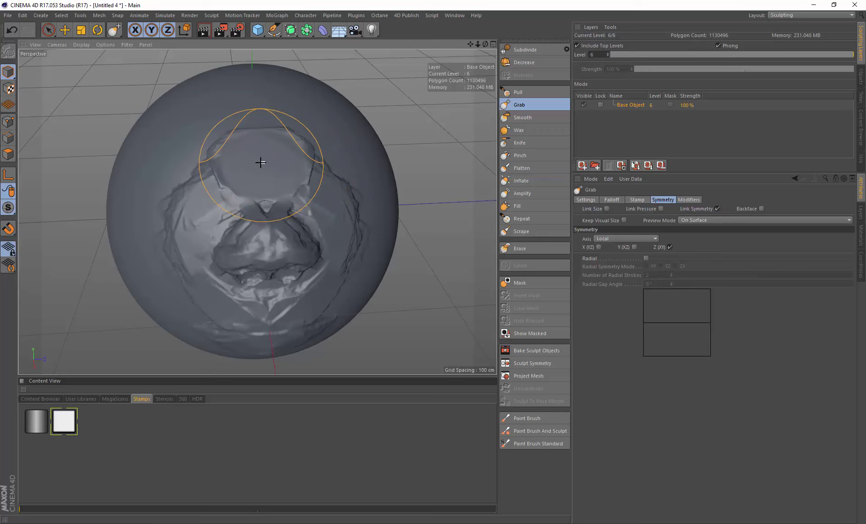
mouse_move(282, 159)
alt+mouse_down()
mouse_move(348, 149)
mouse_move(348, 135)
alt+mouse_up()
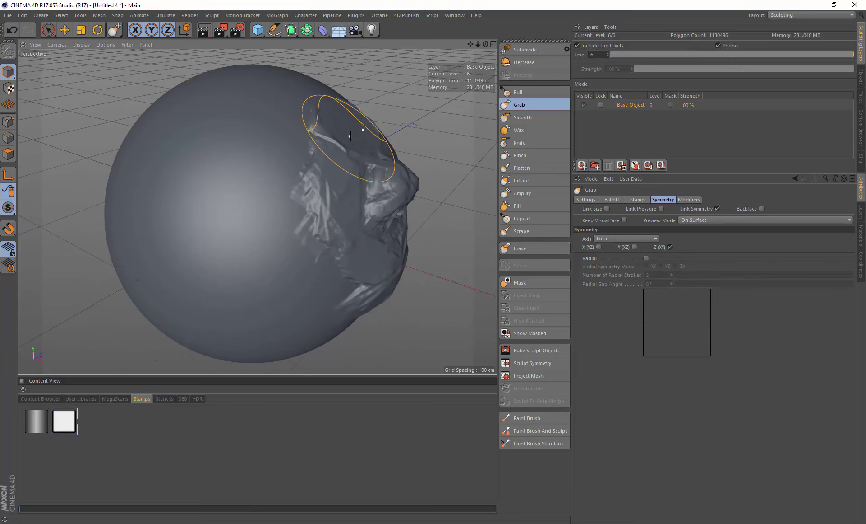
click(670, 246)
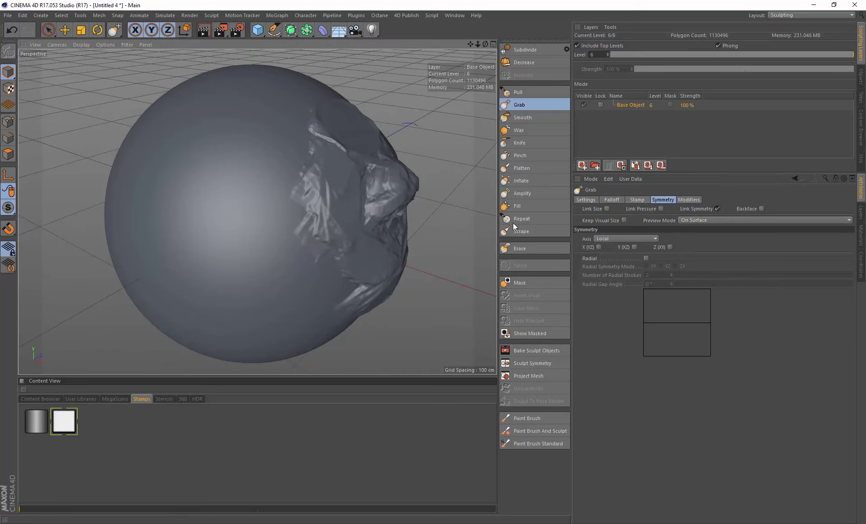
click(587, 200)
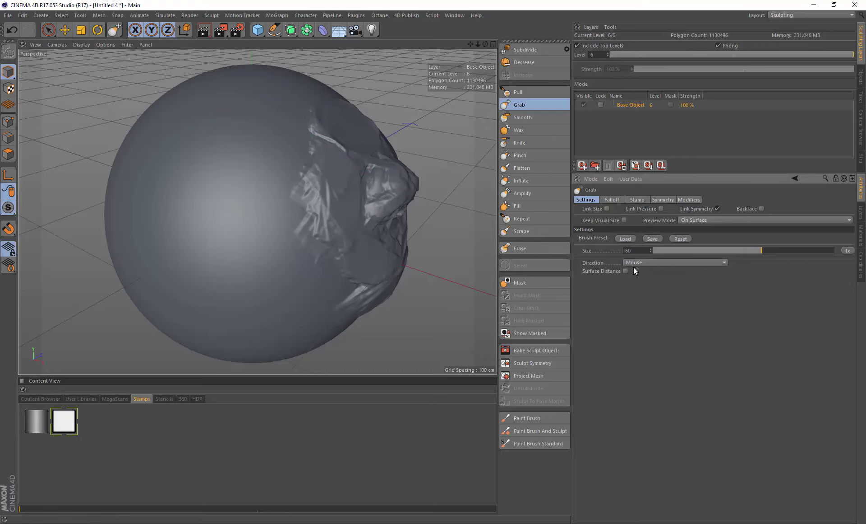
click(646, 262)
click(652, 281)
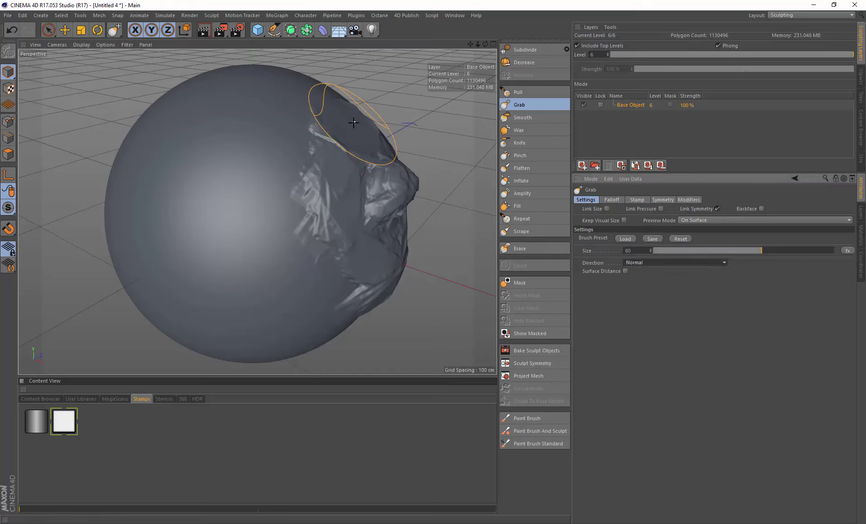
mouse_move(353, 126)
mouse_down()
mouse_move(373, 115)
mouse_move(340, 164)
mouse_move(384, 176)
mouse_move(354, 174)
mouse_up()
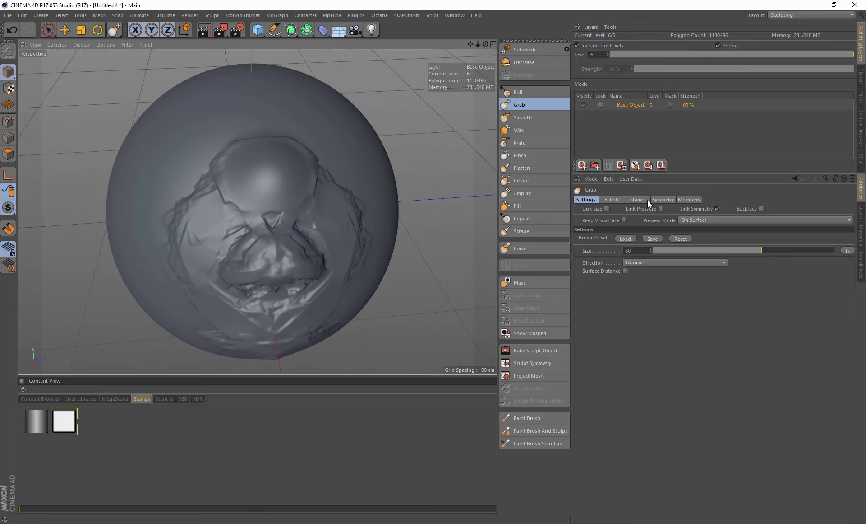
Re-enable Z (XY) symmetry and lay Wax strokes around the edge of the dome above the nose.
click(660, 199)
click(519, 130)
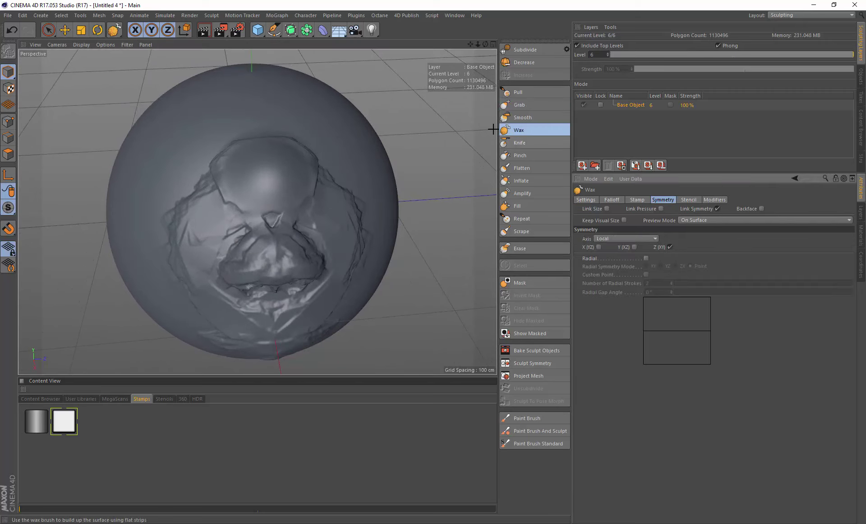
drag(230, 137, 238, 135)
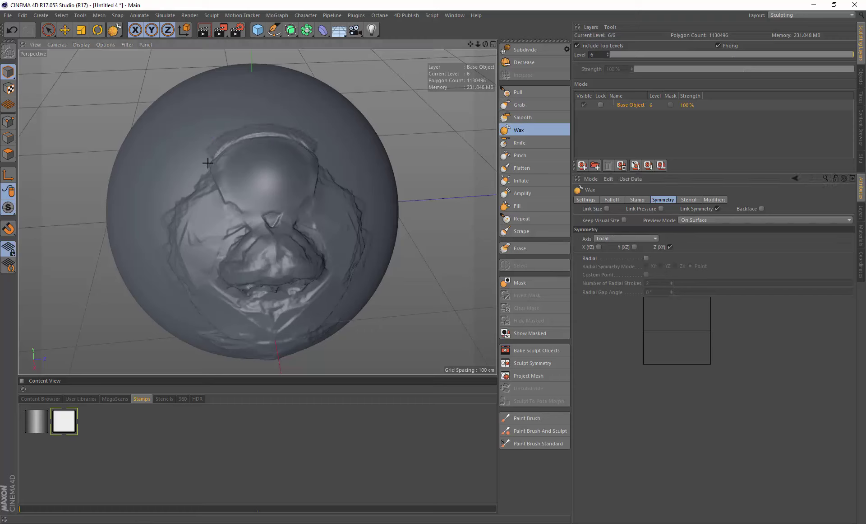
mouse_move(223, 195)
mouse_down()
mouse_move(212, 154)
mouse_move(239, 130)
mouse_move(280, 134)
mouse_up()
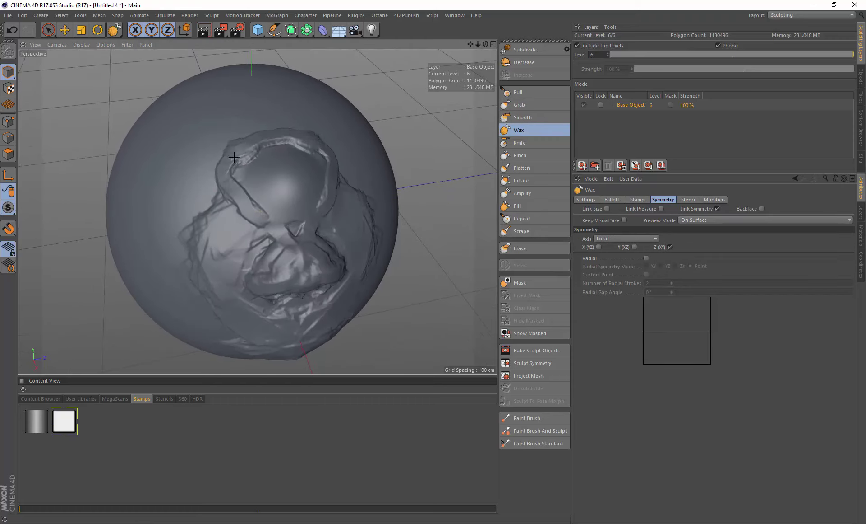
Build up a thick arched ridge above the dome with mirrored Wax strokes.
mouse_move(226, 159)
alt+mouse_down()
mouse_move(259, 148)
mouse_move(232, 170)
alt+mouse_up()
drag(263, 137, 231, 165)
mouse_move(268, 135)
mouse_down()
mouse_move(227, 155)
mouse_move(269, 147)
mouse_move(264, 152)
mouse_up()
mouse_move(264, 152)
mouse_down()
mouse_move(231, 177)
mouse_move(240, 165)
mouse_move(229, 194)
mouse_move(252, 178)
mouse_move(194, 210)
mouse_move(278, 167)
mouse_move(226, 174)
mouse_move(284, 165)
mouse_up()
drag(296, 171, 244, 183)
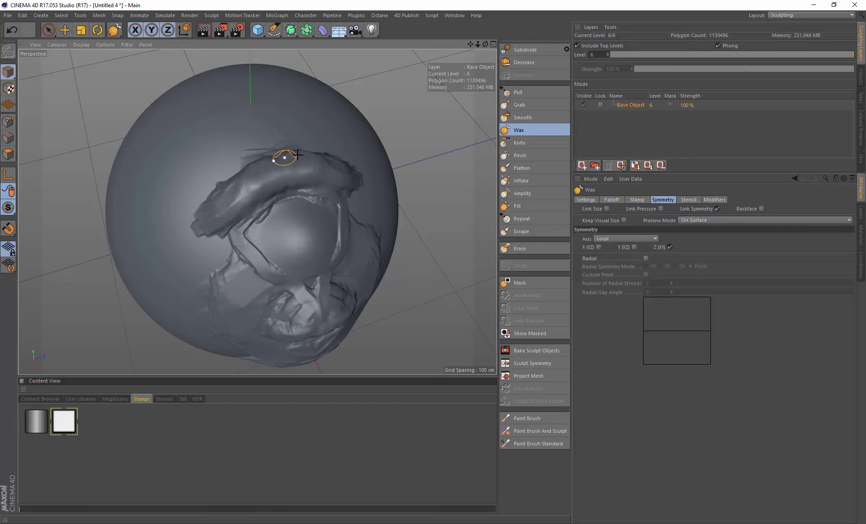
mouse_move(298, 155)
alt+mouse_down()
mouse_move(323, 172)
mouse_move(245, 189)
mouse_move(227, 209)
mouse_move(245, 212)
mouse_move(348, 170)
mouse_move(349, 178)
alt+mouse_up()
alt+drag(350, 178, 337, 137)
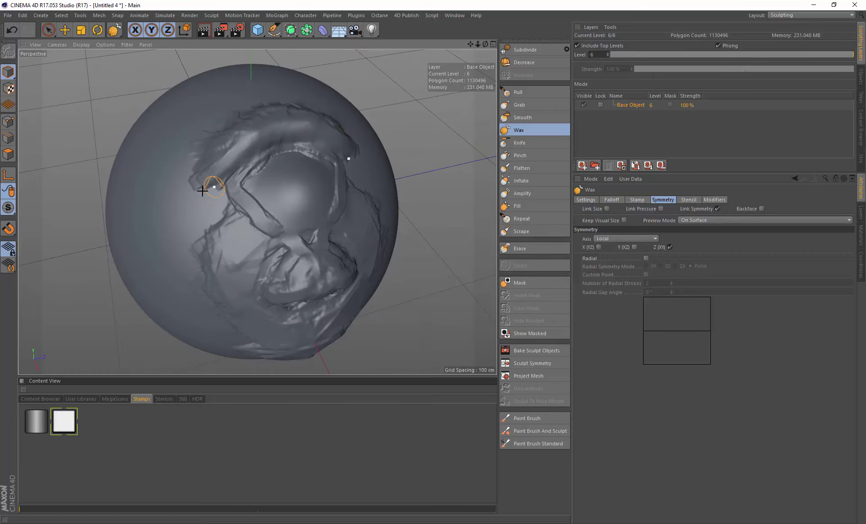
Enlarge the Pull brush and sculpt broad mirrored bulges around a hollow on the sides of the head.
mouse_move(224, 202)
alt+mouse_down()
mouse_move(164, 180)
mouse_move(174, 162)
mouse_move(255, 201)
mouse_move(203, 195)
mouse_move(270, 176)
alt+mouse_up()
click(519, 104)
click(508, 92)
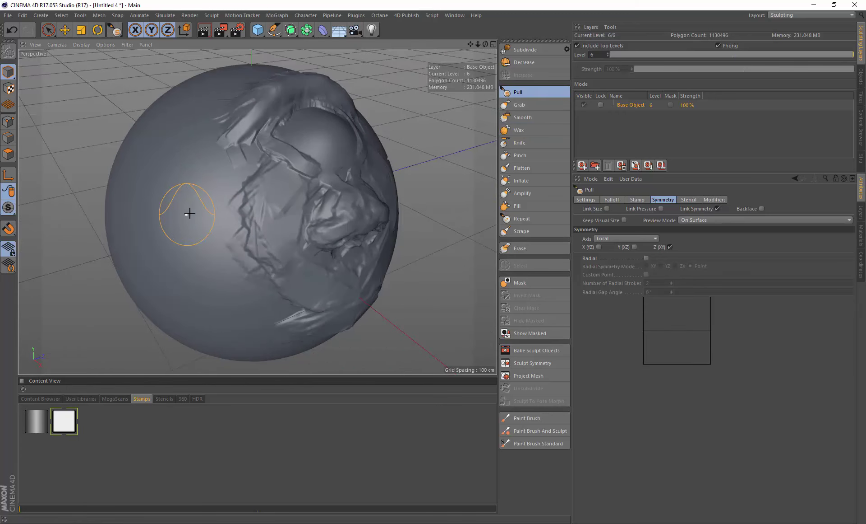
mouse_move(206, 212)
middle_down()
mouse_move(246, 197)
mouse_move(237, 198)
middle_up()
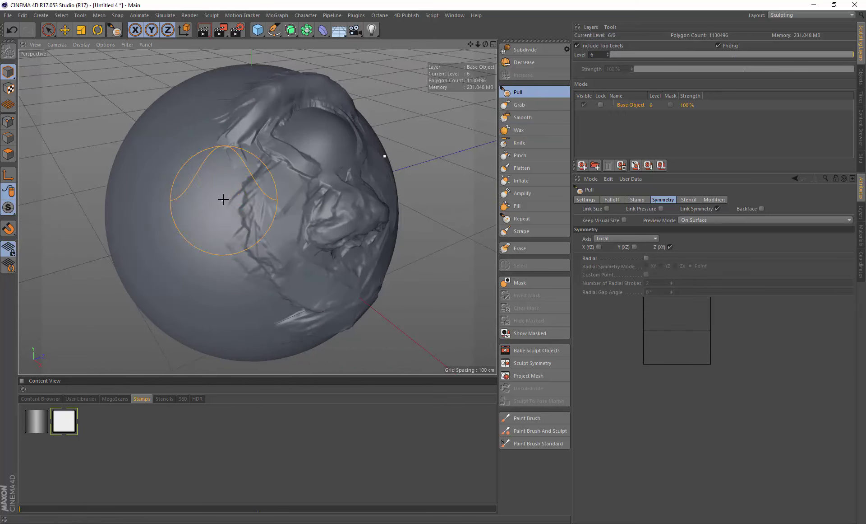
mouse_move(187, 231)
mouse_down()
mouse_move(194, 226)
mouse_move(183, 255)
mouse_move(142, 236)
mouse_up()
mouse_move(201, 276)
mouse_down()
mouse_move(197, 232)
mouse_move(219, 240)
mouse_move(203, 263)
mouse_move(130, 241)
mouse_move(159, 204)
mouse_move(184, 215)
mouse_move(120, 238)
mouse_move(197, 292)
mouse_move(215, 283)
mouse_move(214, 329)
mouse_up()
mouse_move(182, 298)
mouse_down()
mouse_move(172, 264)
mouse_move(212, 299)
mouse_move(199, 245)
mouse_move(151, 294)
mouse_up()
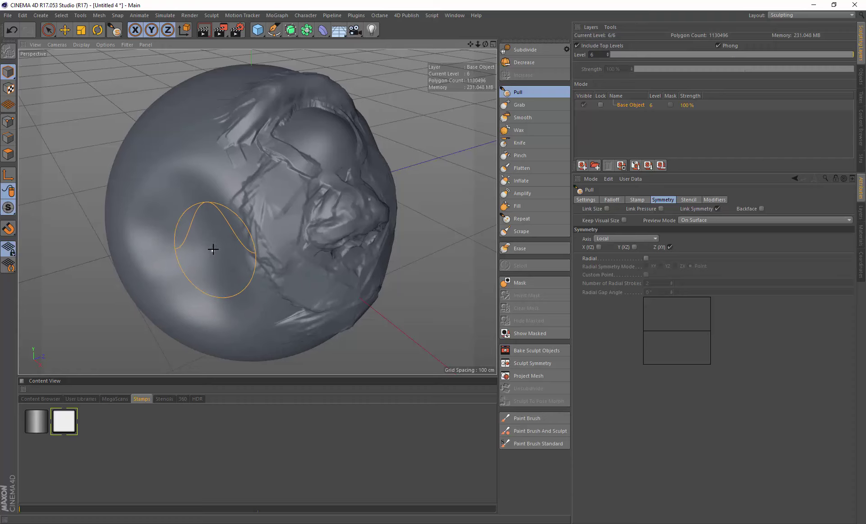
Enlarge the Grab brush and pull the lower front of the head outward into a chin.
mouse_move(212, 247)
alt+mouse_down()
mouse_move(134, 234)
mouse_move(198, 229)
mouse_move(194, 268)
alt+mouse_up()
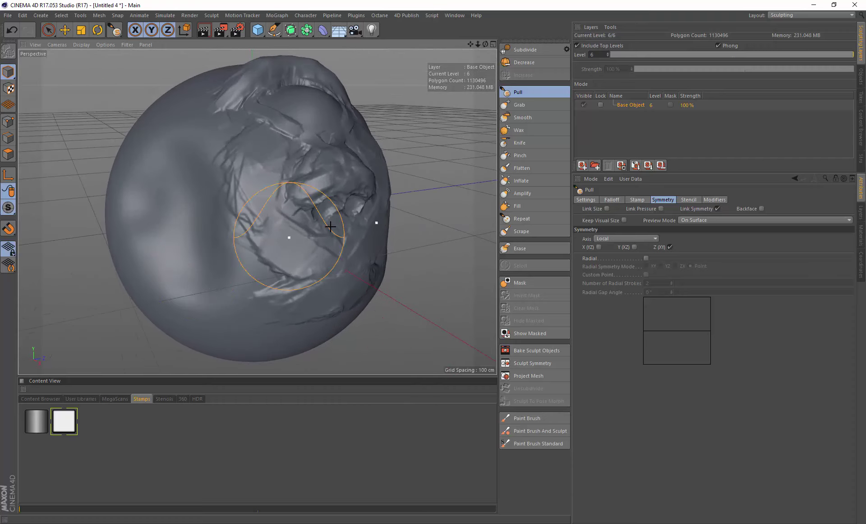
click(519, 104)
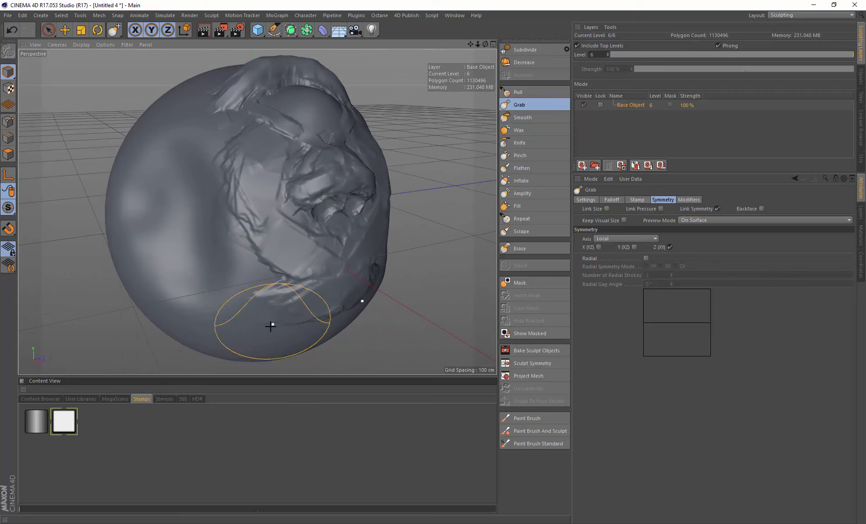
middle_drag(269, 323, 324, 324)
mouse_move(277, 332)
mouse_down()
mouse_move(283, 348)
mouse_move(324, 345)
mouse_up()
mouse_move(269, 268)
alt+mouse_down()
mouse_move(232, 267)
mouse_move(270, 275)
mouse_move(289, 262)
alt+mouse_up()
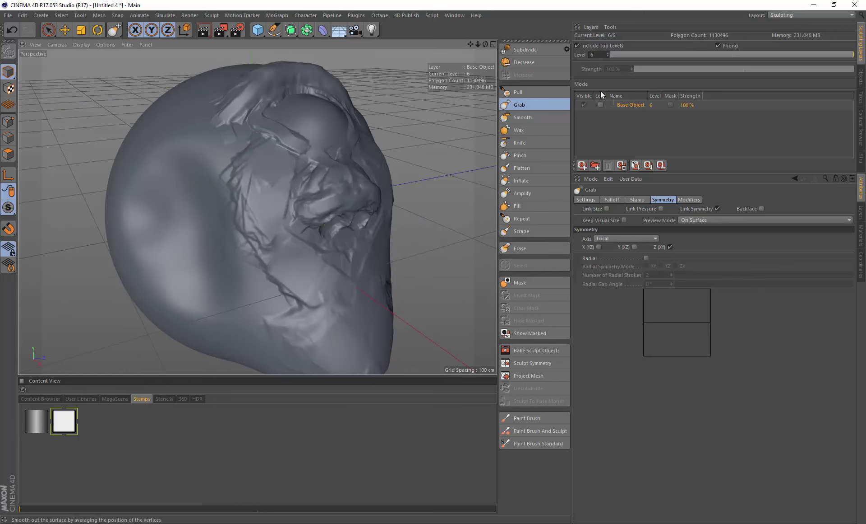
Reshape the large hollow on the sides of the head with mirrored Pull strokes.
click(518, 92)
mouse_move(166, 212)
mouse_down()
mouse_move(138, 208)
mouse_move(171, 215)
mouse_up()
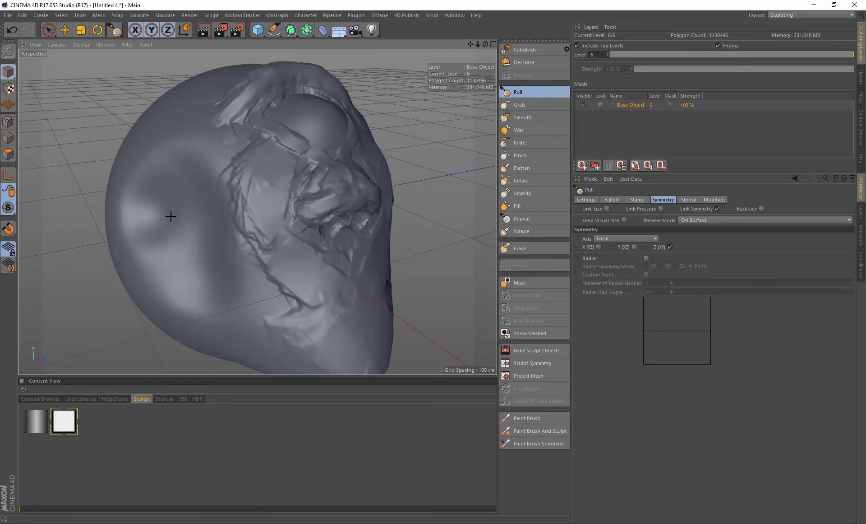
mouse_move(196, 251)
mouse_down()
mouse_move(137, 253)
mouse_move(181, 186)
mouse_move(188, 217)
mouse_move(181, 213)
mouse_move(196, 203)
mouse_move(214, 211)
mouse_move(203, 269)
mouse_move(170, 245)
mouse_move(189, 298)
mouse_move(208, 312)
mouse_move(266, 323)
mouse_move(262, 338)
mouse_move(226, 305)
mouse_move(259, 325)
mouse_move(239, 311)
mouse_move(259, 315)
mouse_move(203, 258)
mouse_up()
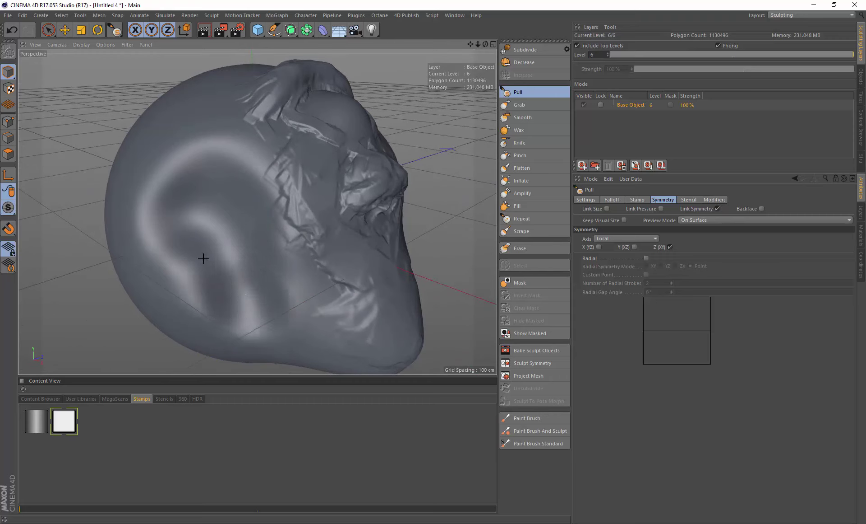
Build a thick ear rim around the side hollow with mirrored Wax strokes.
click(519, 130)
mouse_move(173, 160)
mouse_down()
mouse_move(156, 172)
mouse_move(155, 232)
mouse_move(198, 280)
mouse_move(188, 154)
mouse_move(258, 162)
mouse_move(290, 240)
mouse_move(285, 280)
mouse_move(217, 312)
mouse_move(261, 309)
mouse_move(173, 251)
mouse_move(175, 162)
mouse_move(181, 152)
mouse_up()
alt+drag(182, 153, 280, 141)
mouse_move(280, 141)
mouse_down()
mouse_move(242, 167)
mouse_move(256, 236)
mouse_move(274, 262)
mouse_move(254, 149)
mouse_move(253, 245)
mouse_move(225, 196)
mouse_move(288, 144)
mouse_move(243, 225)
mouse_up()
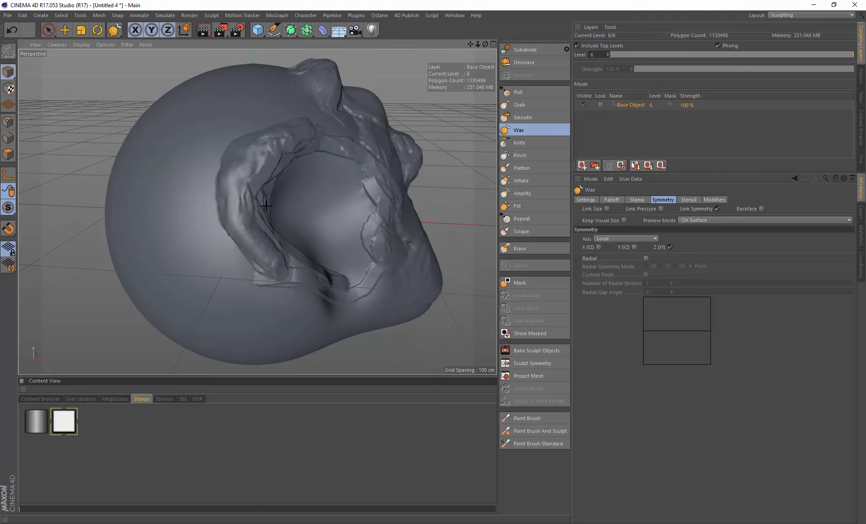
mouse_move(272, 263)
alt+mouse_down()
mouse_move(257, 210)
mouse_move(237, 207)
alt+mouse_up()
mouse_move(213, 223)
mouse_down()
mouse_move(257, 275)
mouse_move(323, 273)
mouse_move(339, 251)
mouse_move(333, 270)
mouse_up()
Fill the inside of the ear hollow with curved Wax ridges that follow the outer rim.
mouse_move(242, 250)
mouse_down()
mouse_move(232, 247)
mouse_move(262, 256)
mouse_up()
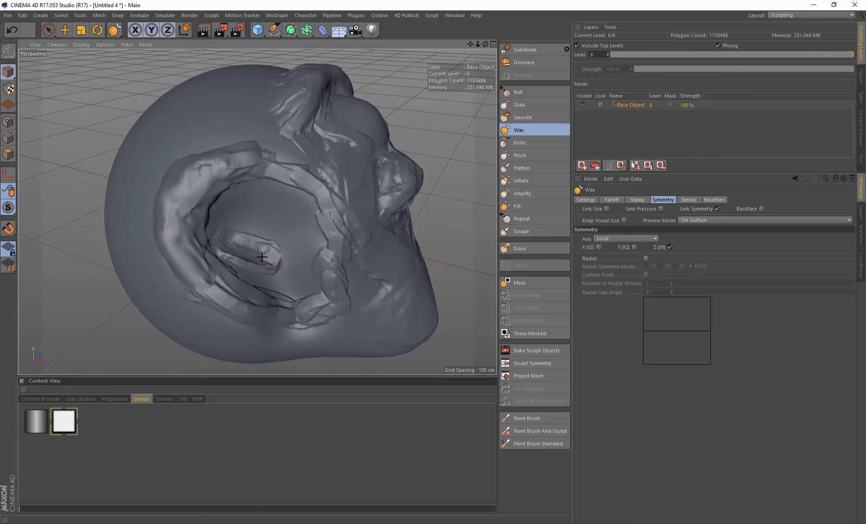
drag(260, 197, 248, 190)
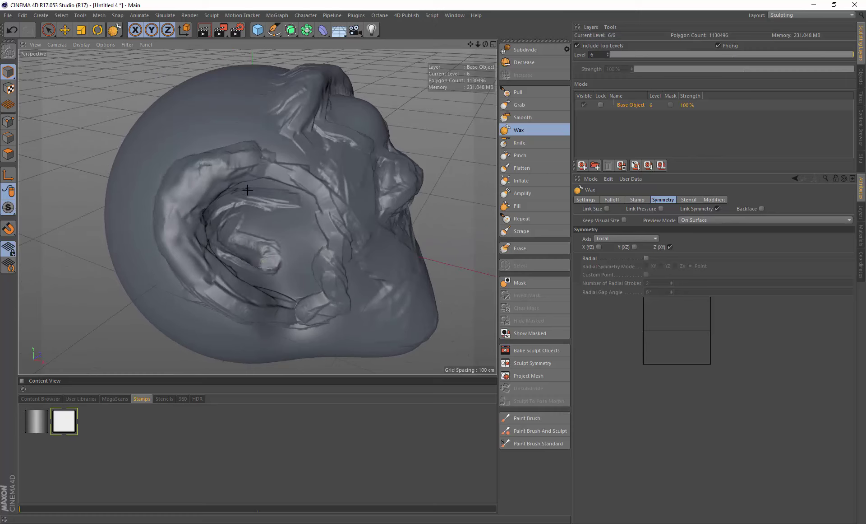
mouse_move(314, 222)
mouse_down()
mouse_move(303, 232)
mouse_move(305, 264)
mouse_move(270, 199)
mouse_up()
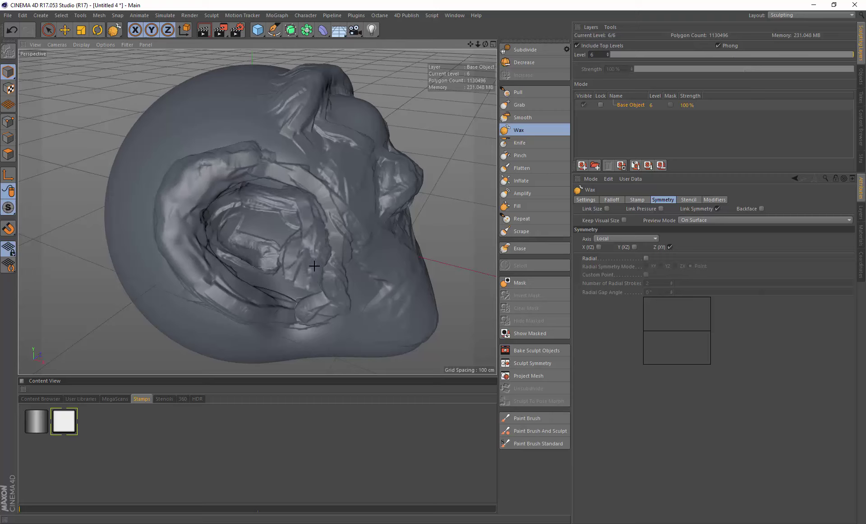
mouse_move(243, 267)
mouse_down()
mouse_move(291, 285)
mouse_move(311, 246)
mouse_move(254, 195)
mouse_up()
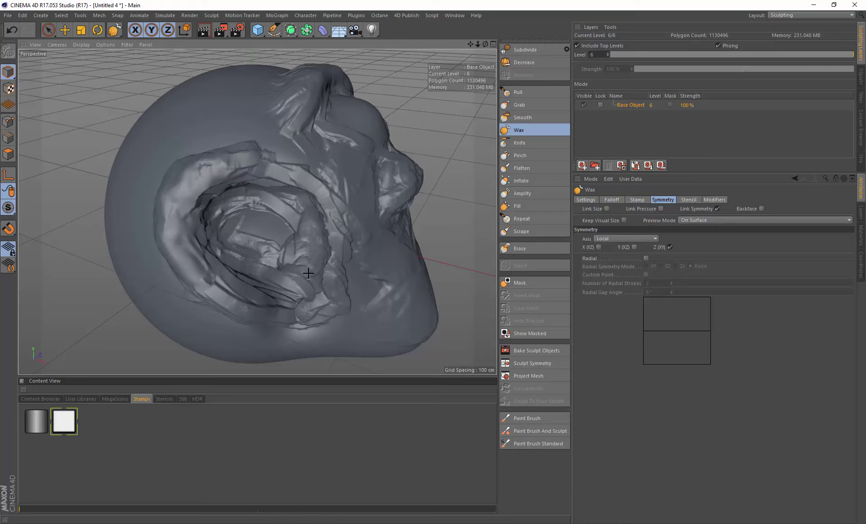
drag(260, 268, 231, 244)
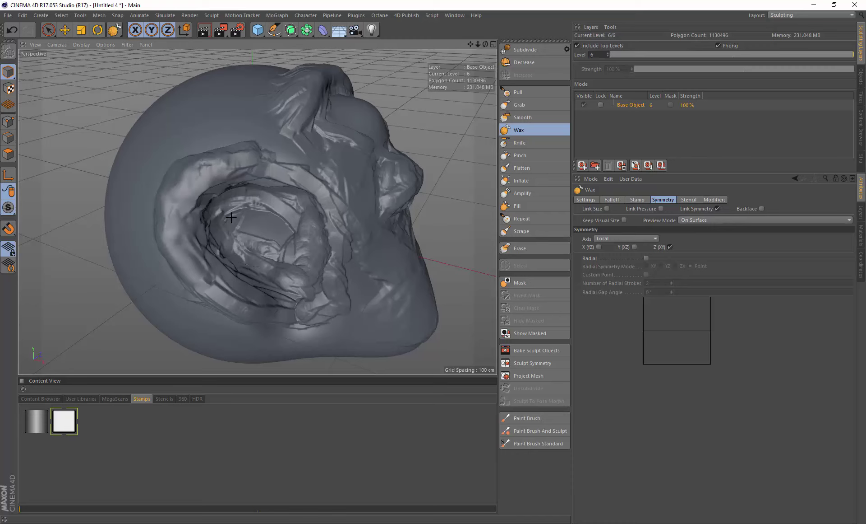
Layer Wax strokes over the ear's inner folds and along its front edge.
mouse_move(260, 199)
alt+mouse_down()
mouse_move(226, 199)
mouse_move(230, 208)
mouse_move(171, 192)
mouse_move(213, 263)
mouse_move(197, 195)
alt+mouse_up()
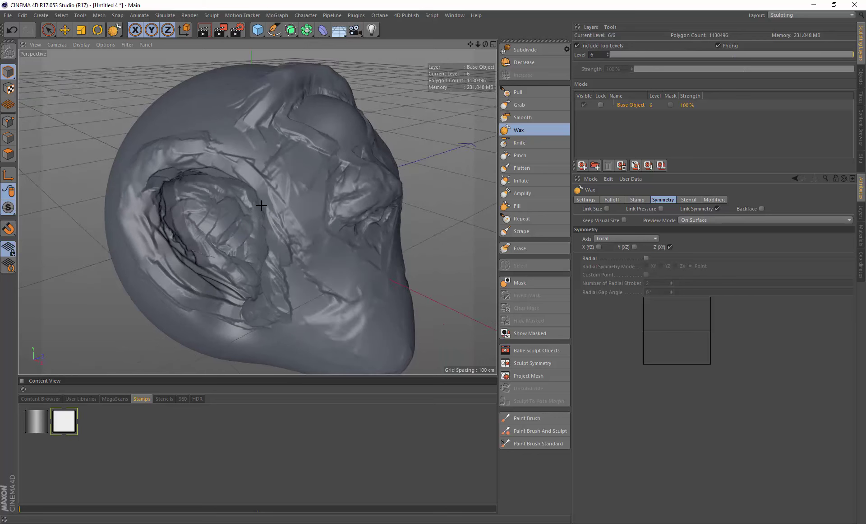
drag(238, 223, 218, 199)
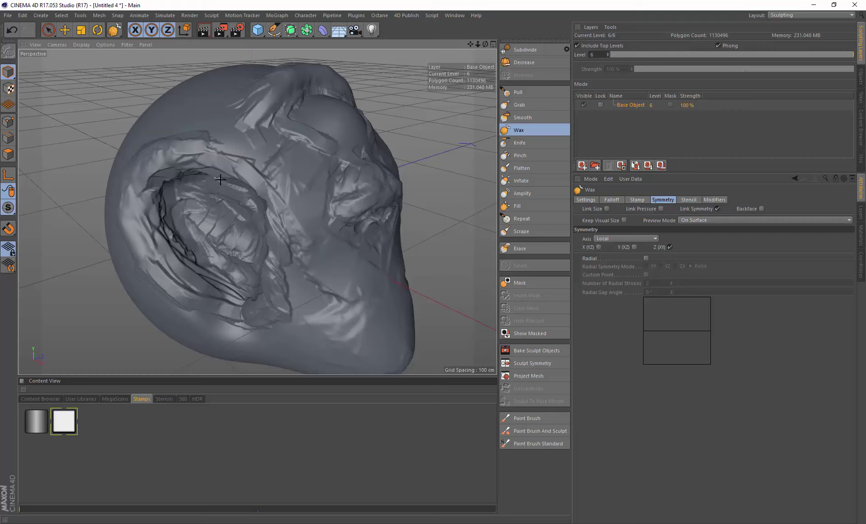
drag(269, 219, 264, 257)
mouse_move(249, 288)
mouse_down()
mouse_move(212, 291)
mouse_move(160, 257)
mouse_move(131, 203)
mouse_move(208, 279)
mouse_move(261, 301)
mouse_move(284, 208)
mouse_move(217, 171)
mouse_move(209, 152)
mouse_move(248, 165)
mouse_move(203, 139)
mouse_move(239, 154)
mouse_up()
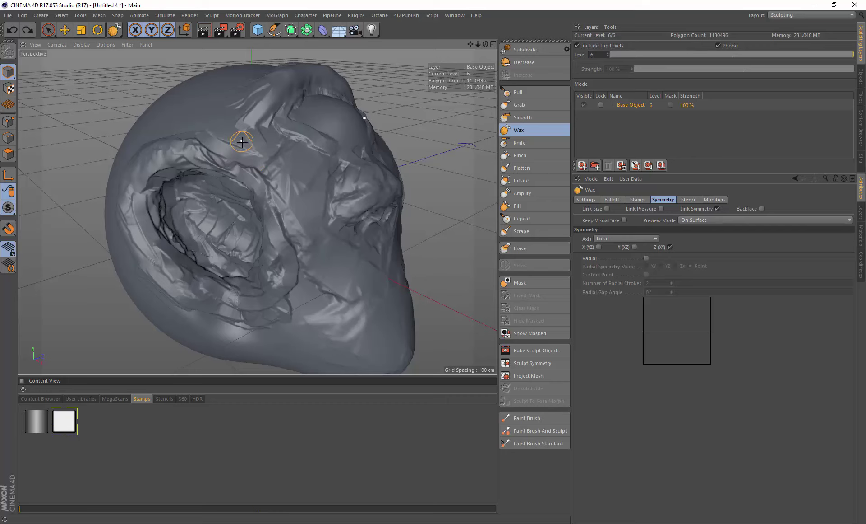
drag(242, 142, 220, 144)
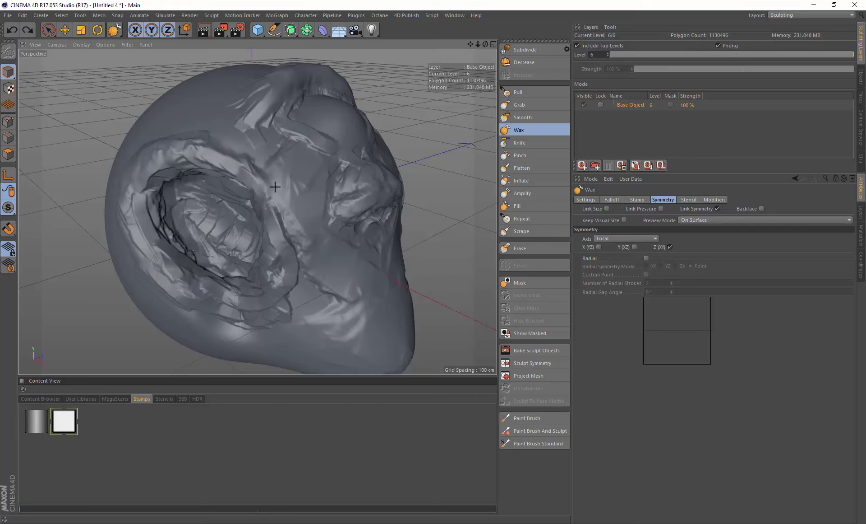
Thicken the outer ear rim and its front edge with short overlapping Wax strokes.
mouse_move(342, 271)
alt+mouse_down()
mouse_move(248, 246)
mouse_move(300, 251)
alt+mouse_up()
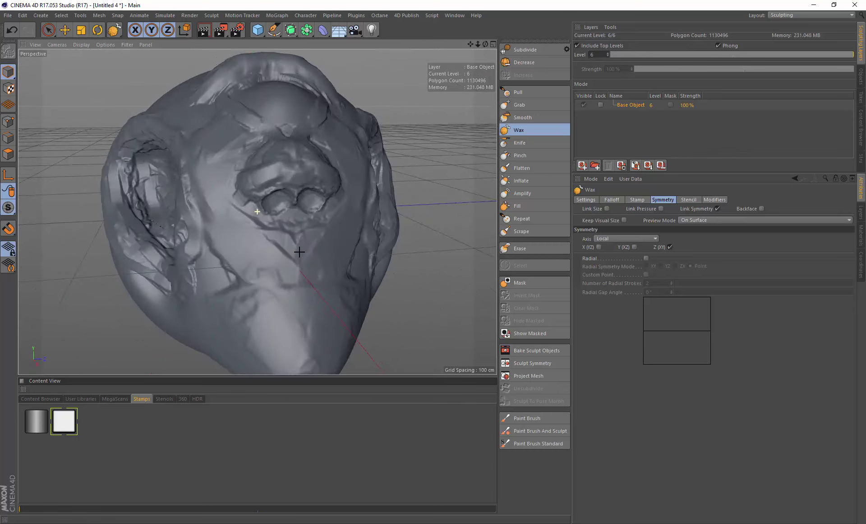
alt+drag(311, 284, 93, 171)
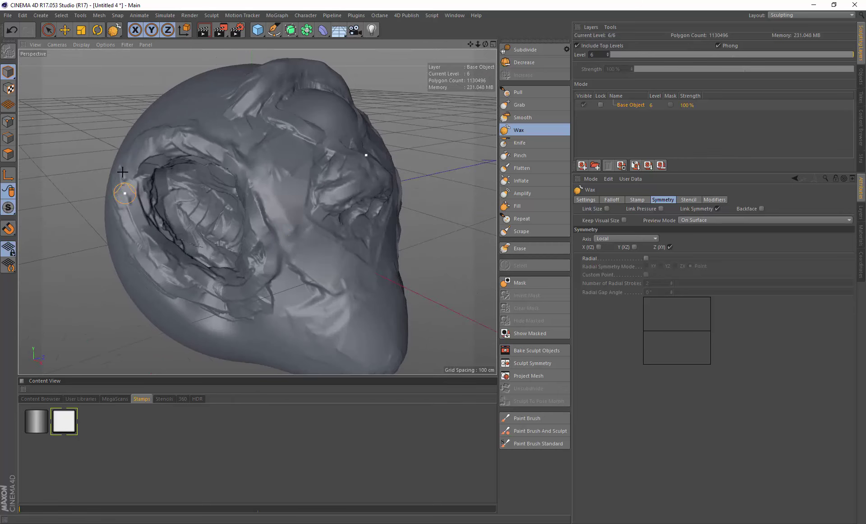
mouse_move(238, 247)
alt+mouse_down()
mouse_move(159, 163)
mouse_move(183, 170)
mouse_move(212, 217)
alt+mouse_up()
mouse_move(144, 155)
mouse_down()
mouse_move(203, 173)
mouse_move(271, 170)
mouse_up()
drag(241, 204, 268, 188)
alt+drag(218, 187, 258, 185)
mouse_move(258, 185)
mouse_down()
mouse_move(286, 195)
mouse_move(271, 211)
mouse_move(293, 234)
mouse_move(273, 255)
mouse_move(280, 280)
mouse_move(273, 241)
mouse_up()
mouse_move(272, 244)
mouse_down()
mouse_move(282, 211)
mouse_move(334, 259)
mouse_move(306, 251)
mouse_move(265, 295)
mouse_up()
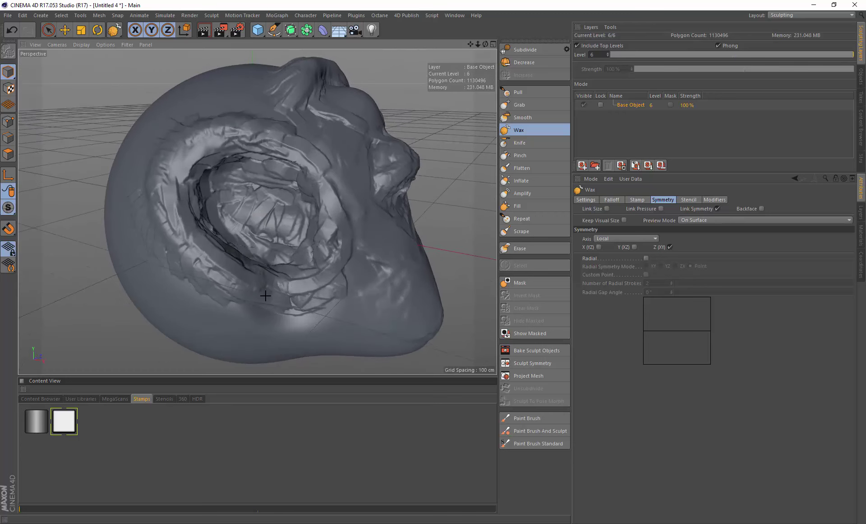
Lay mirrored diagonal Wax folds across the cheeks from the ears down toward the mouth area.
mouse_move(348, 254)
alt+mouse_down()
mouse_move(149, 207)
mouse_move(205, 242)
alt+mouse_up()
mouse_move(258, 288)
mouse_down()
mouse_move(238, 280)
mouse_move(188, 226)
mouse_move(242, 277)
mouse_move(180, 204)
mouse_move(210, 259)
mouse_move(193, 222)
mouse_up()
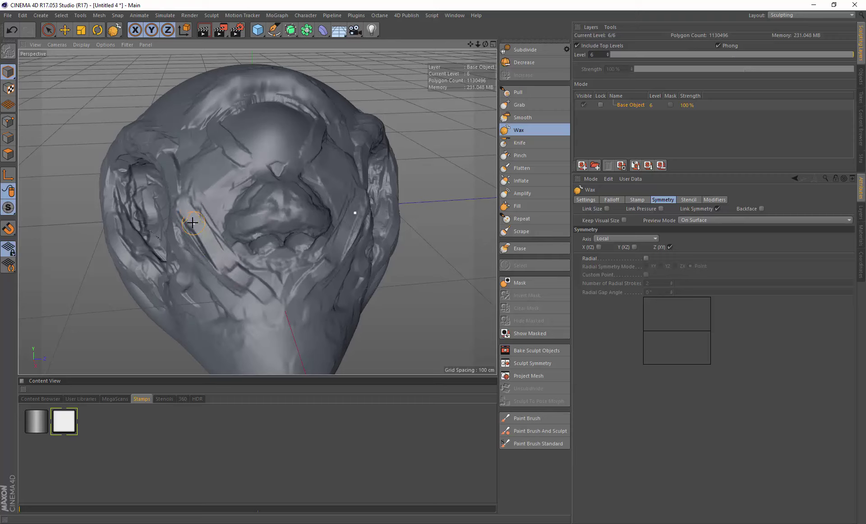
mouse_move(170, 193)
mouse_down()
mouse_move(212, 253)
mouse_move(178, 207)
mouse_move(230, 255)
mouse_move(199, 216)
mouse_move(197, 259)
mouse_move(221, 275)
mouse_move(195, 249)
mouse_move(174, 245)
mouse_move(186, 240)
mouse_move(216, 296)
mouse_move(190, 271)
mouse_move(199, 297)
mouse_move(220, 290)
mouse_move(199, 246)
mouse_move(188, 276)
mouse_move(242, 284)
mouse_move(251, 263)
mouse_up()
mouse_move(213, 222)
mouse_down()
mouse_move(238, 267)
mouse_move(287, 279)
mouse_move(277, 288)
mouse_move(315, 303)
mouse_move(300, 306)
mouse_up()
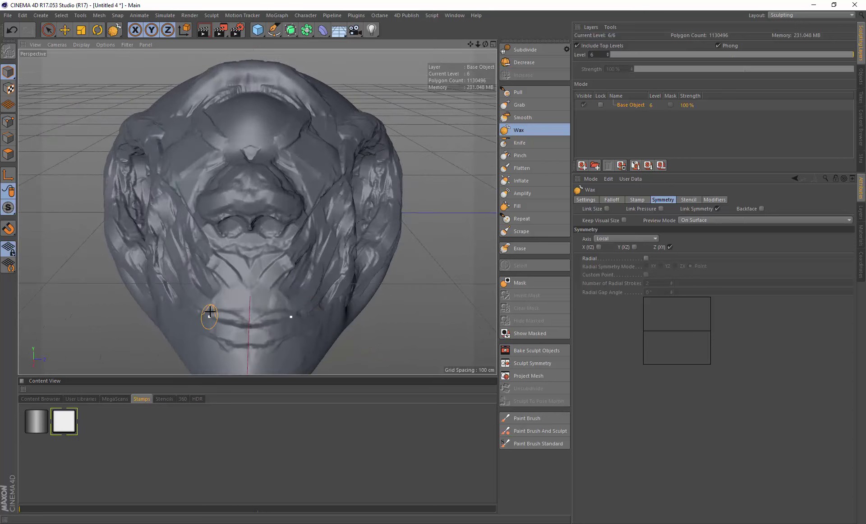
Sculpt protruding upper and lower lips beneath the nose and build up the surrounding muzzle with Wax strokes.
mouse_move(236, 309)
mouse_down()
mouse_move(203, 303)
mouse_move(226, 298)
mouse_up()
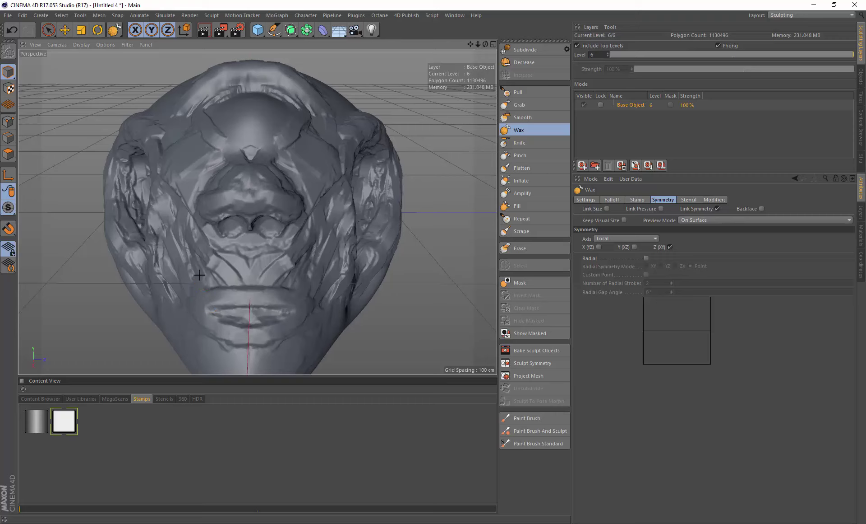
drag(206, 281, 270, 301)
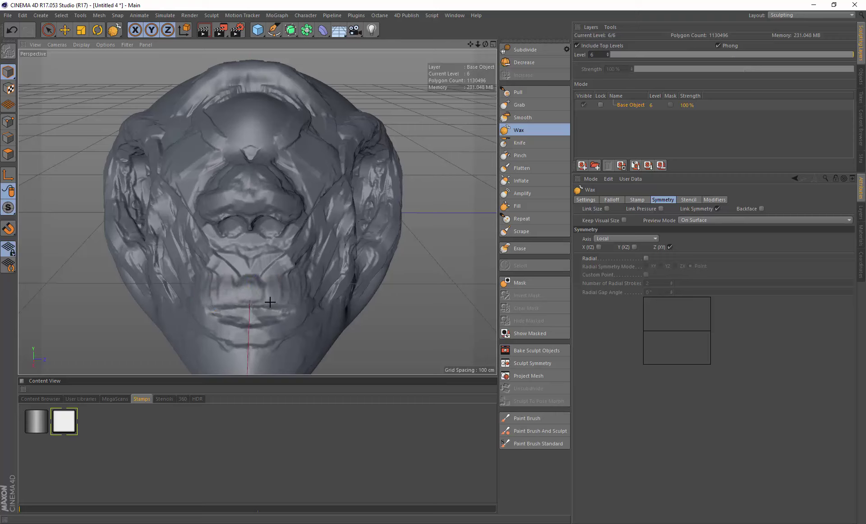
mouse_move(193, 331)
mouse_down()
mouse_move(255, 338)
mouse_move(197, 327)
mouse_up()
mouse_move(230, 293)
mouse_down()
mouse_move(251, 290)
mouse_move(229, 295)
mouse_move(232, 259)
mouse_move(207, 292)
mouse_move(219, 307)
mouse_up()
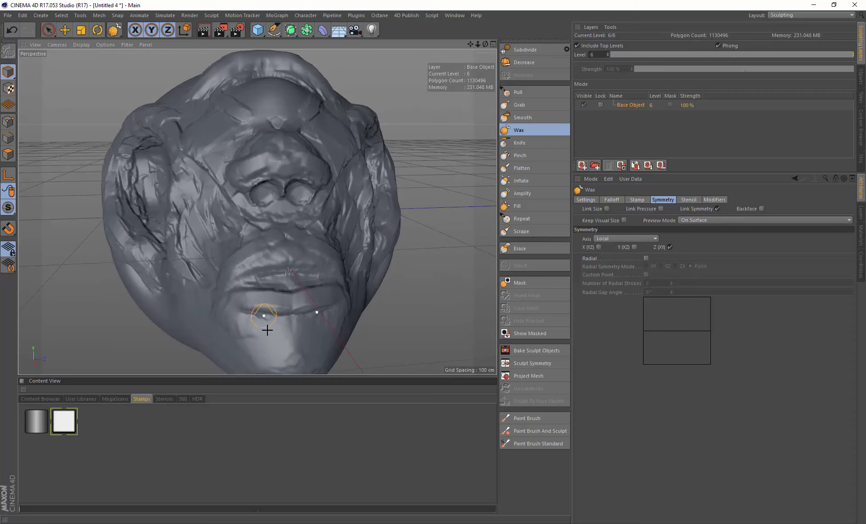
mouse_move(268, 329)
mouse_down()
mouse_move(298, 323)
mouse_move(251, 323)
mouse_move(271, 312)
mouse_move(310, 315)
mouse_move(291, 288)
mouse_move(294, 301)
mouse_move(314, 299)
mouse_move(264, 293)
mouse_move(269, 315)
mouse_move(325, 315)
mouse_move(243, 301)
mouse_up()
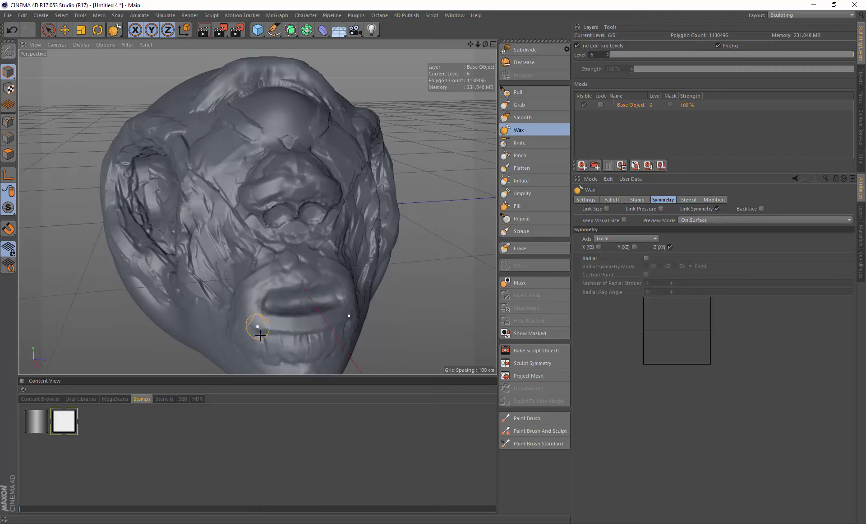
Refine the nose ridge and the temples with short mirrored Wax strokes.
mouse_move(300, 345)
alt+mouse_down()
mouse_move(333, 329)
mouse_move(329, 319)
mouse_move(263, 298)
alt+mouse_up()
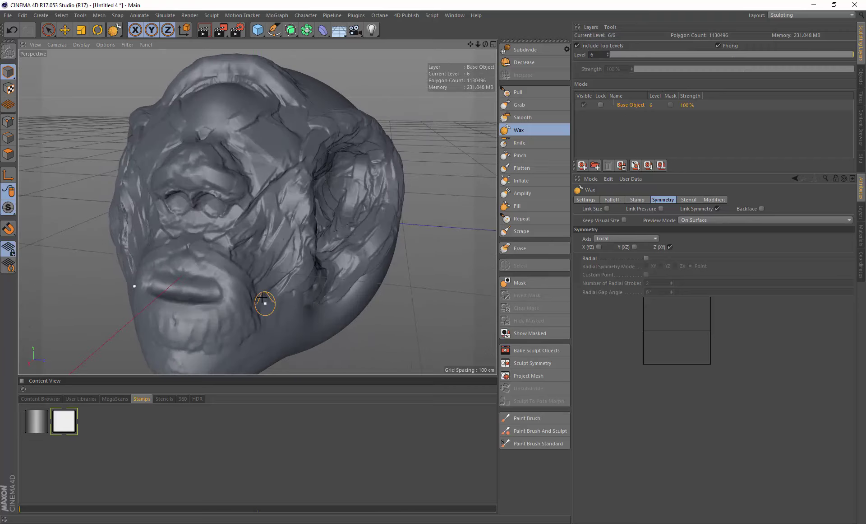
mouse_move(226, 238)
alt+mouse_down()
mouse_move(271, 272)
mouse_move(280, 230)
mouse_move(291, 231)
mouse_move(280, 231)
alt+mouse_up()
drag(259, 197, 274, 194)
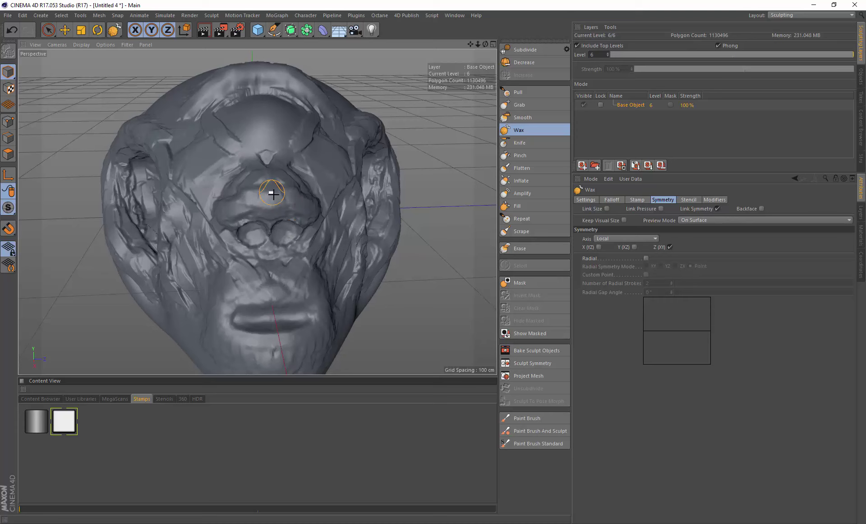
key(super)
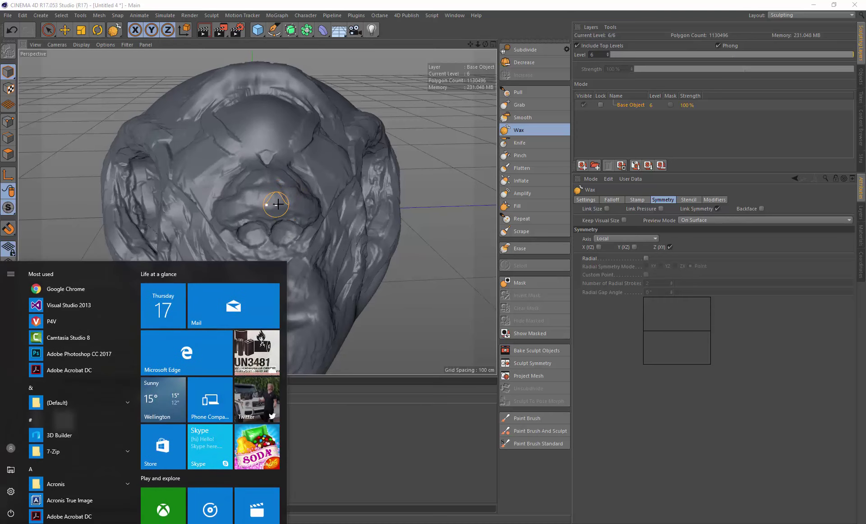
key(super)
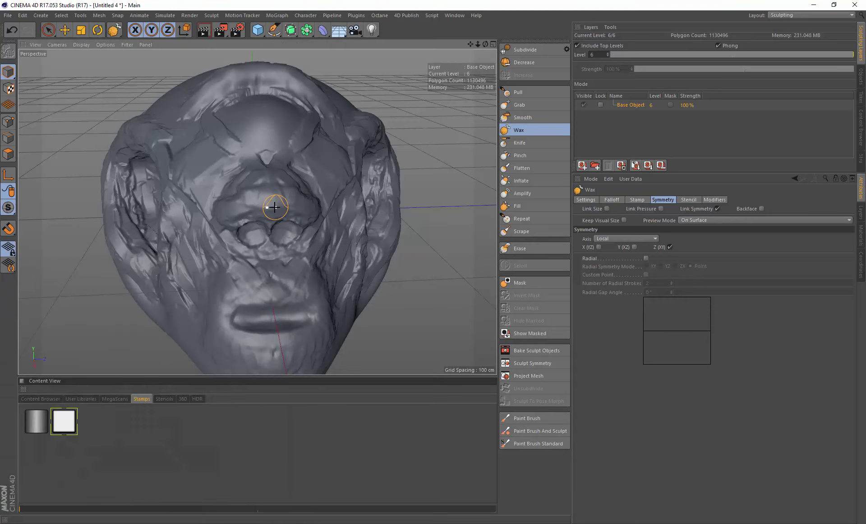
alt+drag(265, 203, 280, 217)
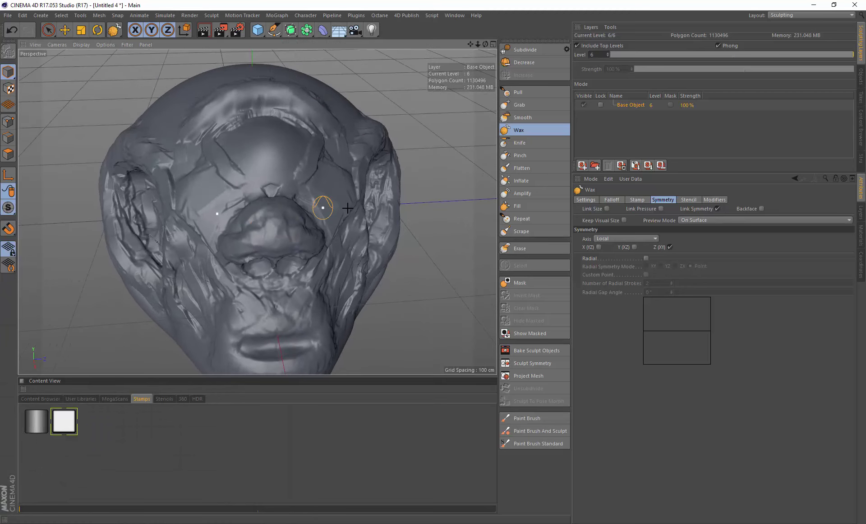
drag(170, 136, 189, 131)
Build up a rounded chin below the mouth and layer mirrored Wax folds over the jaw, sides and brow.
mouse_move(319, 215)
alt+mouse_down()
mouse_move(309, 286)
mouse_move(254, 305)
mouse_move(285, 300)
mouse_move(252, 290)
mouse_move(279, 328)
mouse_move(256, 316)
mouse_move(283, 339)
alt+mouse_up()
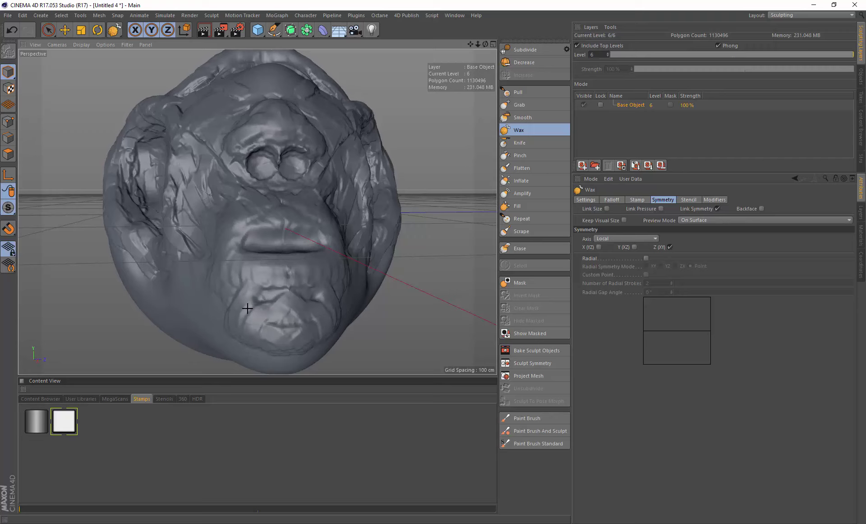
mouse_move(248, 308)
mouse_down()
mouse_move(275, 319)
mouse_move(276, 309)
mouse_move(186, 315)
mouse_move(223, 294)
mouse_up()
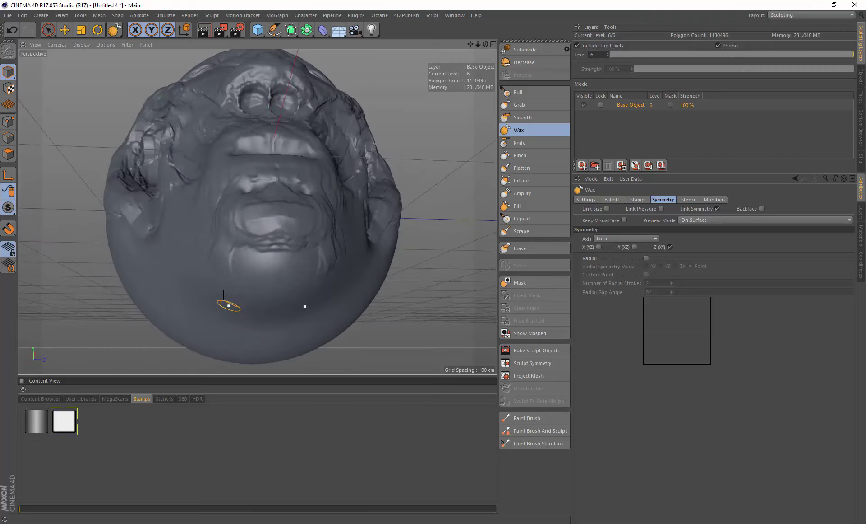
mouse_move(293, 261)
alt+mouse_down()
mouse_move(310, 257)
mouse_move(287, 271)
mouse_move(335, 239)
alt+mouse_up()
drag(302, 289, 378, 237)
mouse_move(264, 287)
mouse_down()
mouse_move(392, 224)
mouse_move(294, 267)
mouse_move(285, 236)
mouse_move(293, 232)
mouse_move(260, 226)
mouse_move(335, 241)
mouse_move(300, 278)
mouse_move(320, 251)
mouse_move(346, 307)
mouse_move(354, 271)
mouse_move(332, 255)
mouse_move(307, 293)
mouse_move(323, 266)
mouse_move(345, 286)
mouse_move(312, 293)
mouse_move(311, 267)
mouse_move(343, 282)
mouse_move(332, 294)
mouse_move(345, 271)
mouse_move(258, 262)
mouse_move(311, 303)
mouse_move(312, 273)
mouse_move(331, 293)
mouse_move(225, 223)
mouse_move(298, 199)
mouse_move(333, 167)
mouse_up()
alt+drag(290, 192, 314, 200)
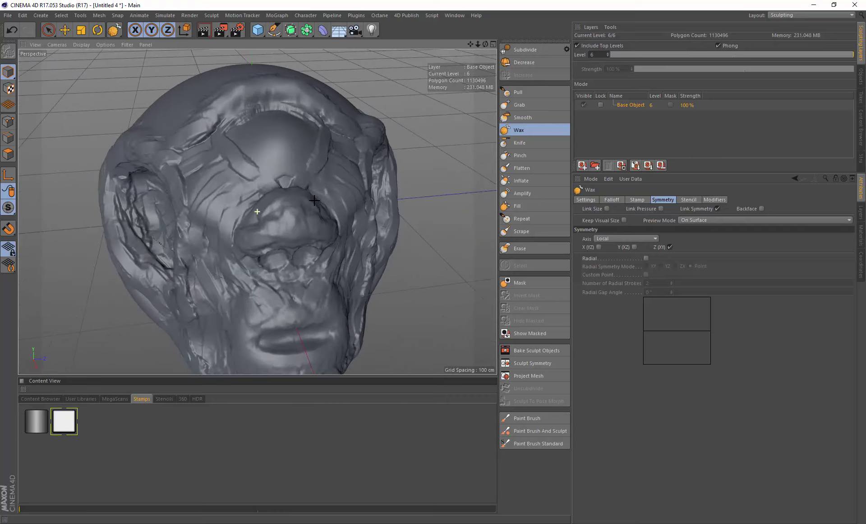
mouse_move(243, 199)
alt+mouse_down()
mouse_move(253, 203)
mouse_move(288, 149)
mouse_move(275, 210)
mouse_move(234, 204)
mouse_move(279, 198)
mouse_move(253, 203)
mouse_move(280, 198)
mouse_move(348, 233)
mouse_move(335, 211)
mouse_move(316, 209)
mouse_move(352, 213)
mouse_move(235, 206)
mouse_move(340, 215)
mouse_move(298, 226)
mouse_move(320, 239)
mouse_move(344, 196)
alt+mouse_up()
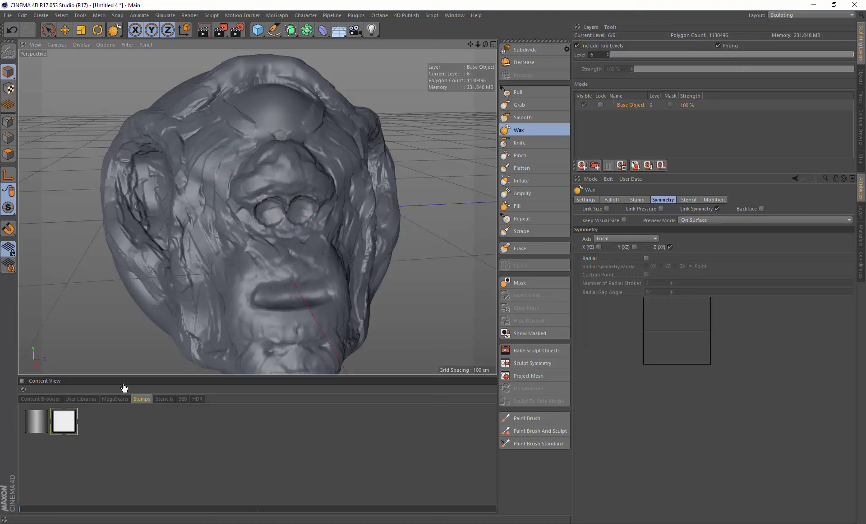
Activate the Paint Brush and select a face photo from the Stencils collection for the framed head.
click(165, 398)
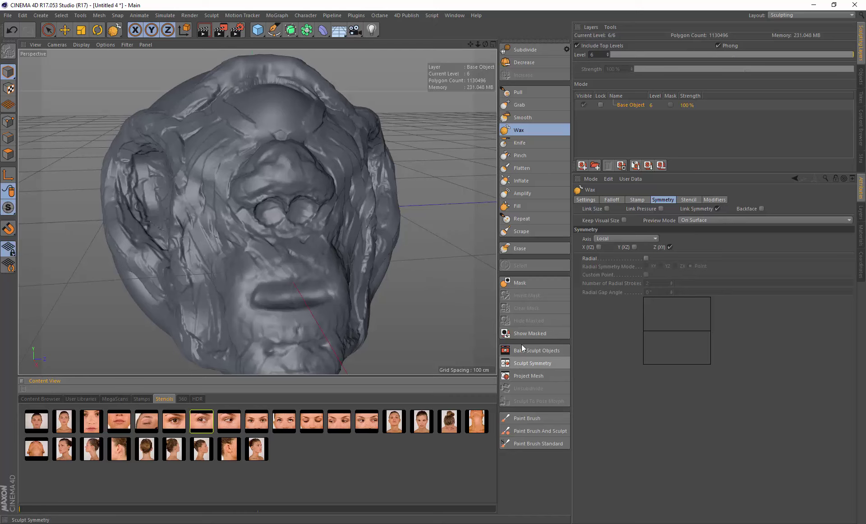
click(511, 418)
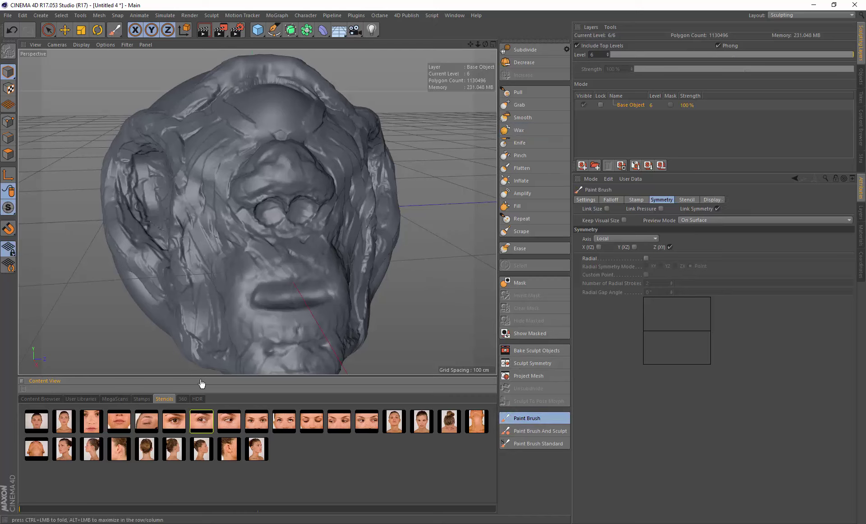
click(124, 414)
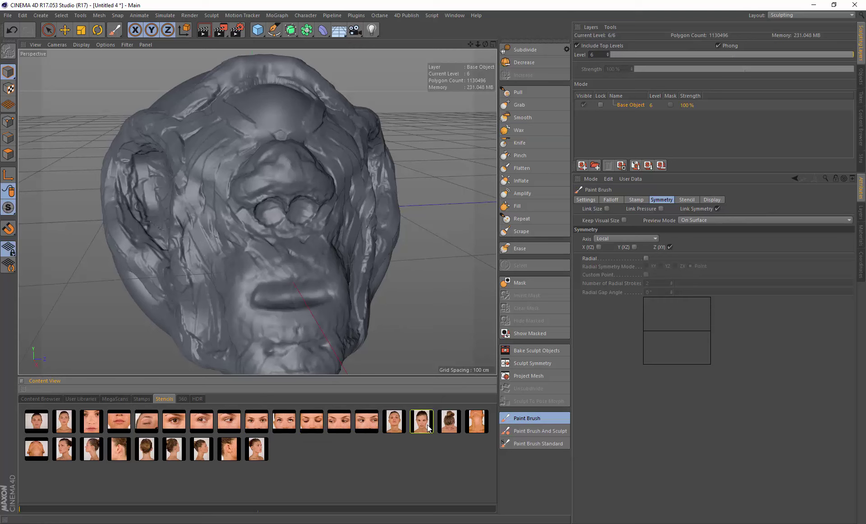
alt+drag(353, 203, 337, 212)
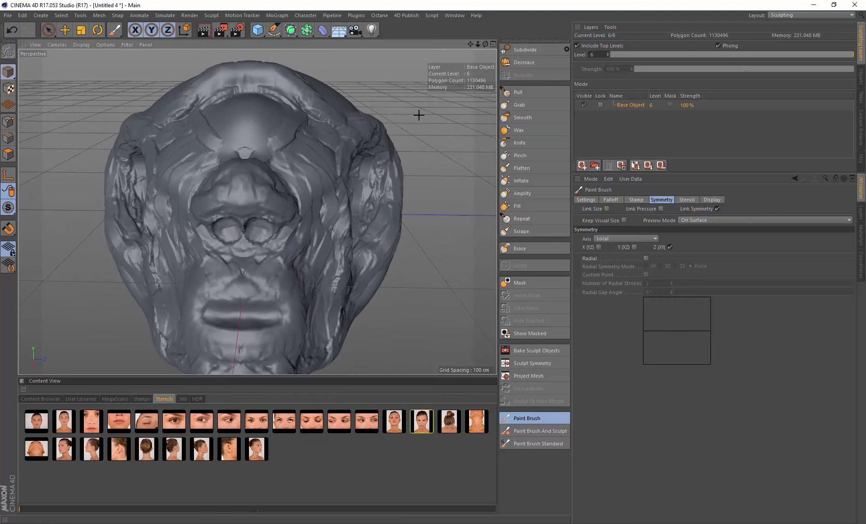
drag(478, 44, 467, 46)
alt+drag(319, 203, 300, 177)
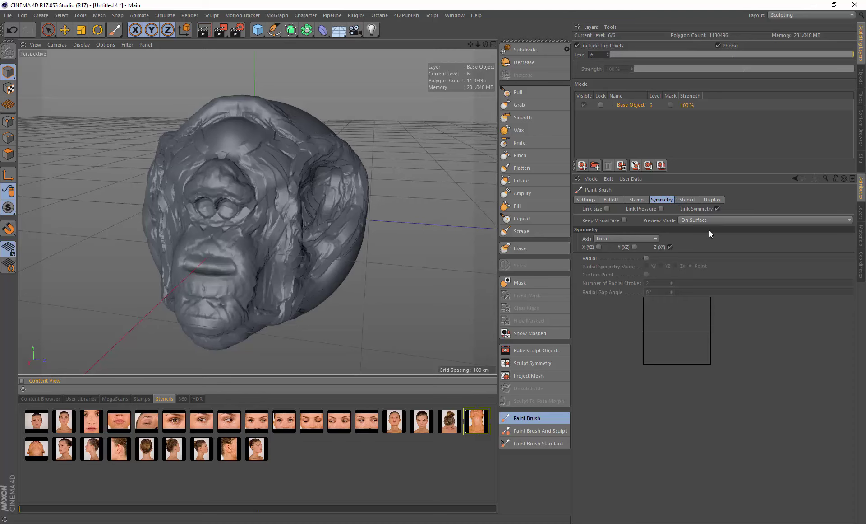
Enable the neck photo YO5Z8176.tif as the Paint Brush stencil, scaled to 0.22 and placed at about X 0.568, Y 0.458.
click(688, 200)
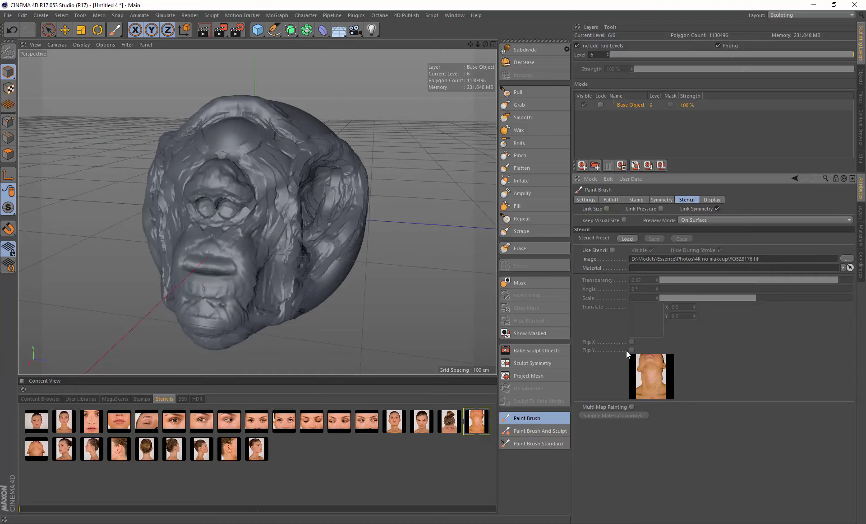
double_click(477, 421)
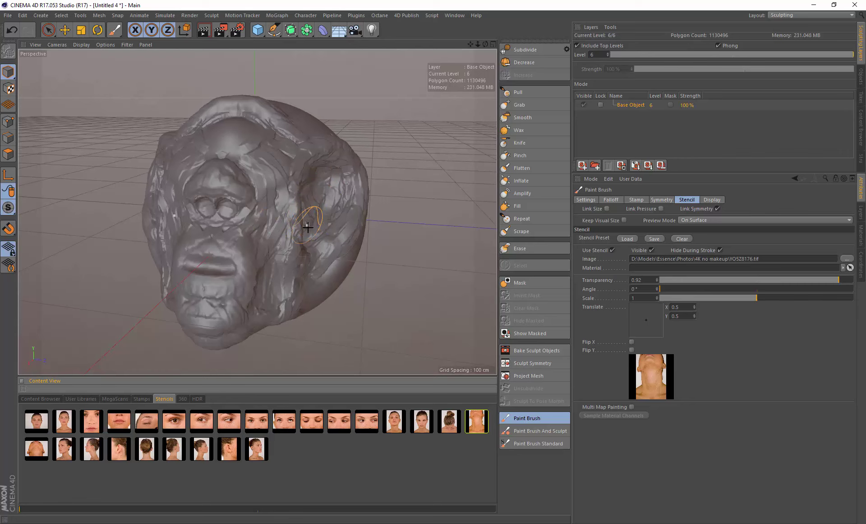
mouse_move(302, 204)
alt+mouse_down()
mouse_move(308, 206)
mouse_move(303, 217)
alt+mouse_up()
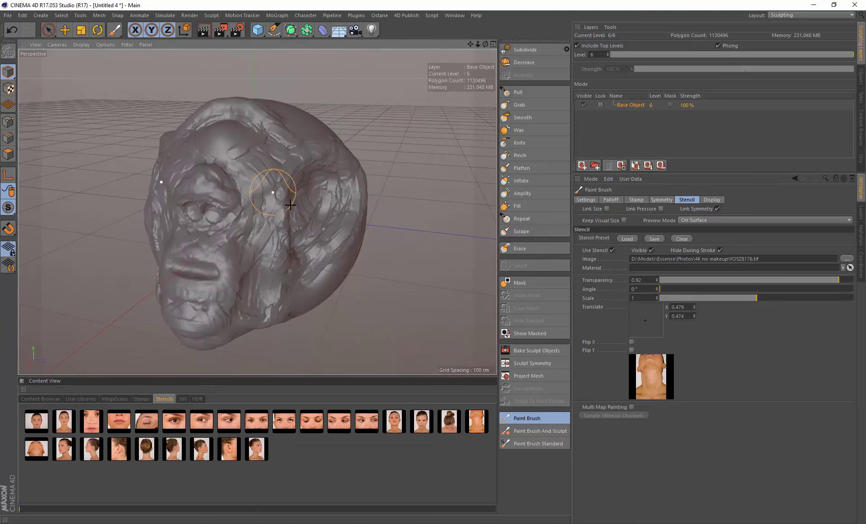
drag(291, 195, 343, 166)
right_drag(315, 212, 300, 232)
mouse_move(303, 226)
mouse_down()
mouse_move(357, 239)
mouse_move(354, 231)
mouse_up()
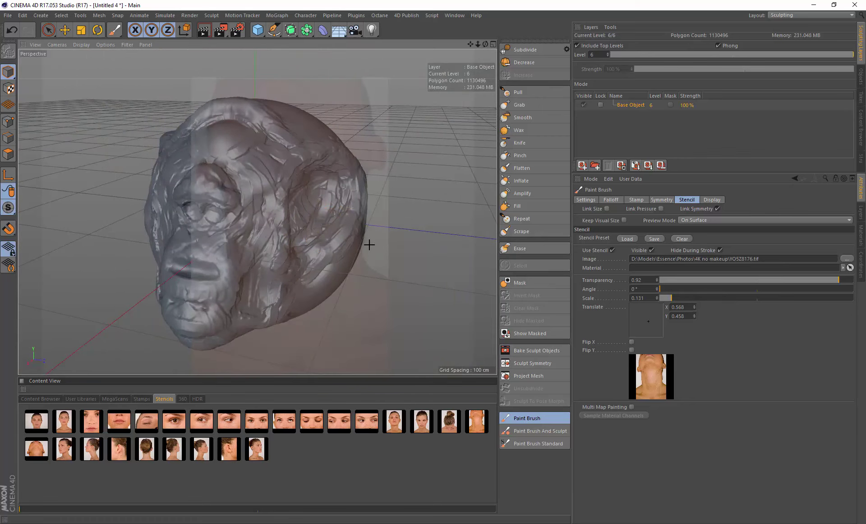
alt+drag(336, 214, 339, 214)
right_drag(306, 219, 311, 217)
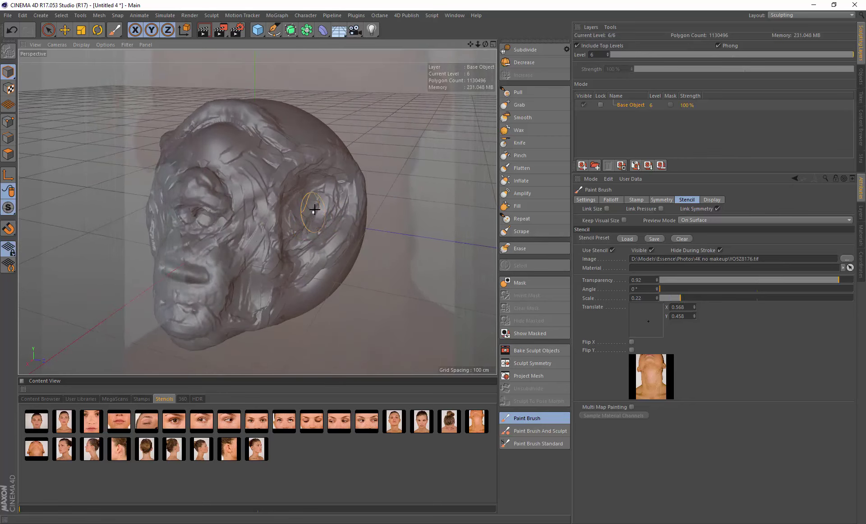
Try painting the brow, then create a single material for the head in the 4D Publish Material View and close that window.
mouse_move(482, 45)
mouse_down()
mouse_move(467, 47)
mouse_move(495, 41)
mouse_up()
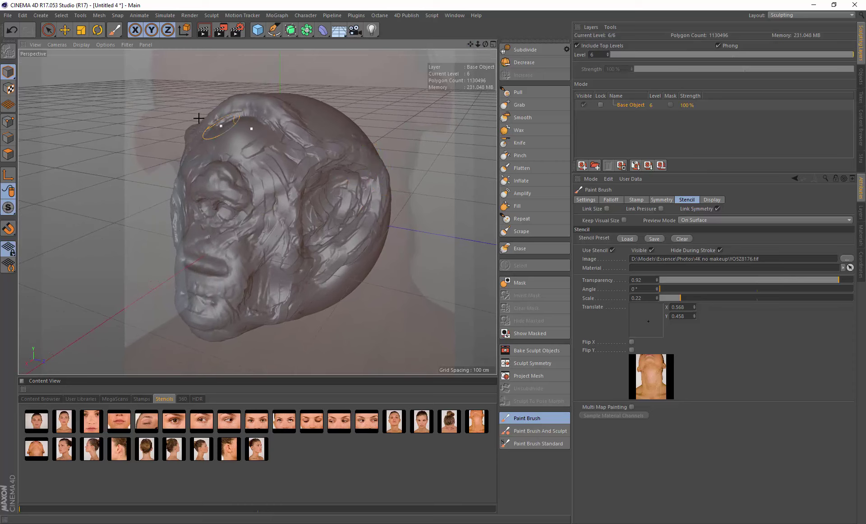
drag(289, 121, 316, 141)
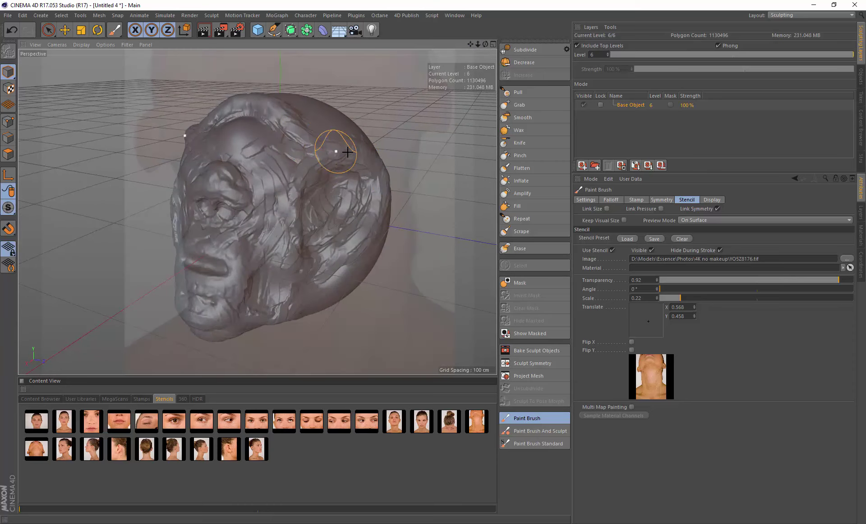
click(408, 17)
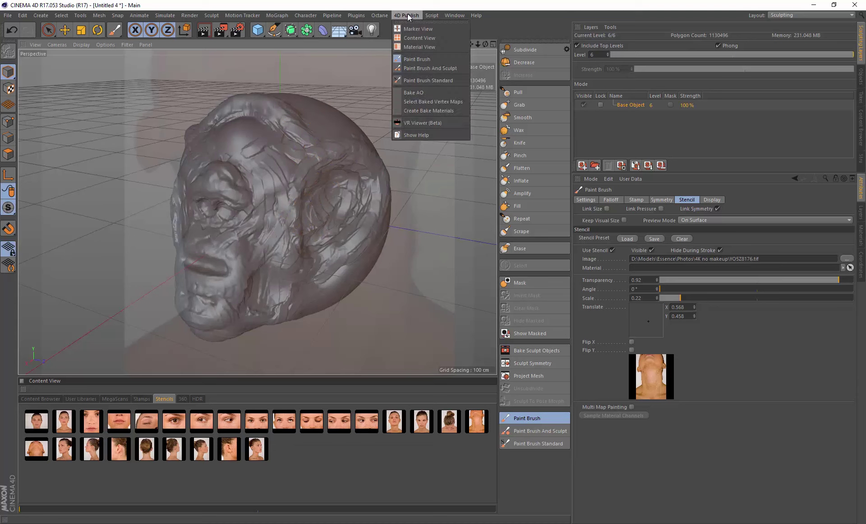
click(408, 46)
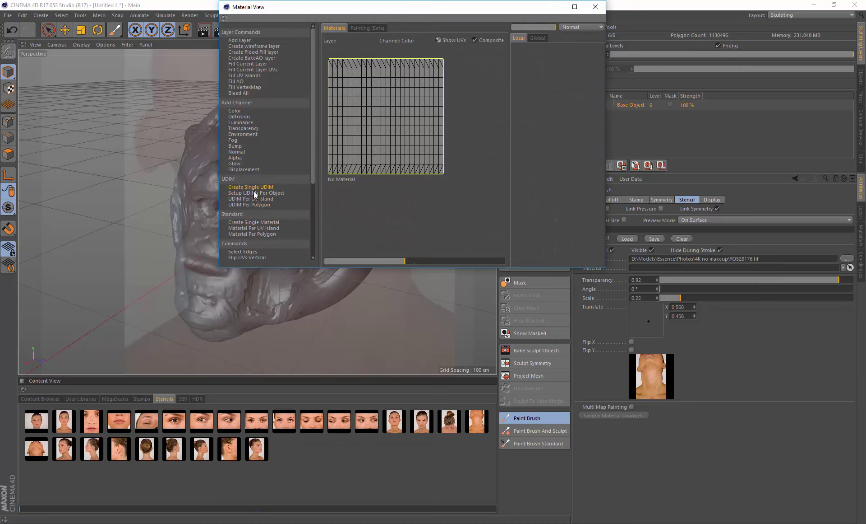
click(255, 222)
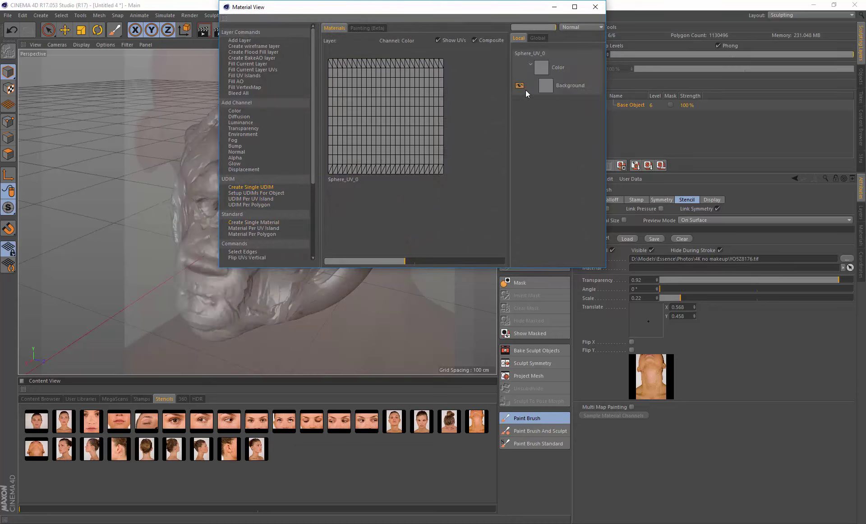
click(596, 7)
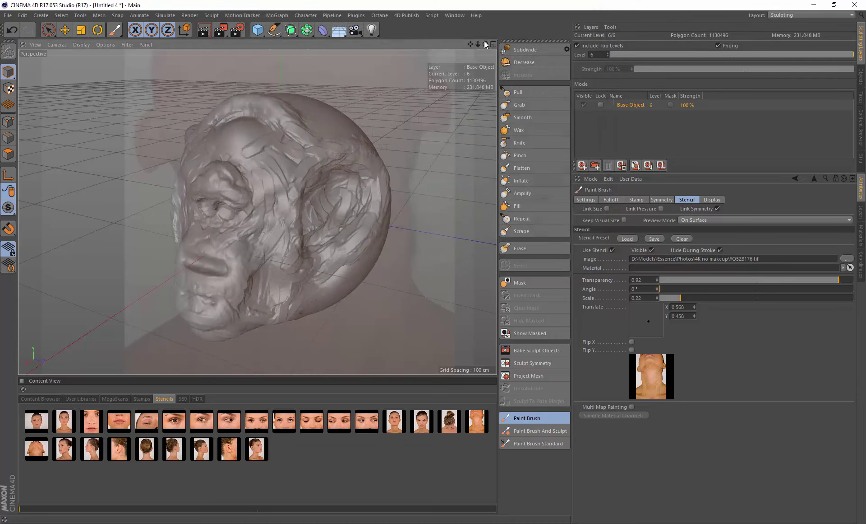
Paint stencil skin over the temple, cheek and hollow ear on the head's side with a size 30 brush.
mouse_move(337, 153)
mouse_down()
mouse_move(299, 180)
mouse_move(286, 222)
mouse_move(331, 157)
mouse_up()
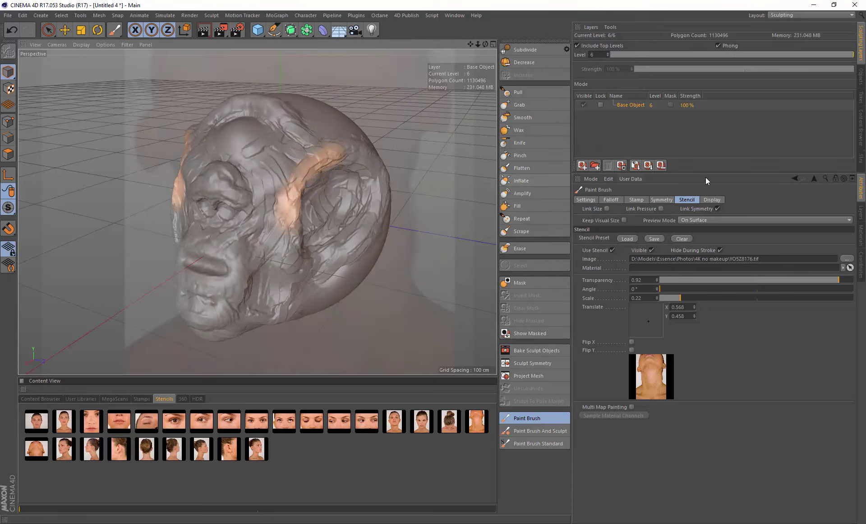
click(587, 199)
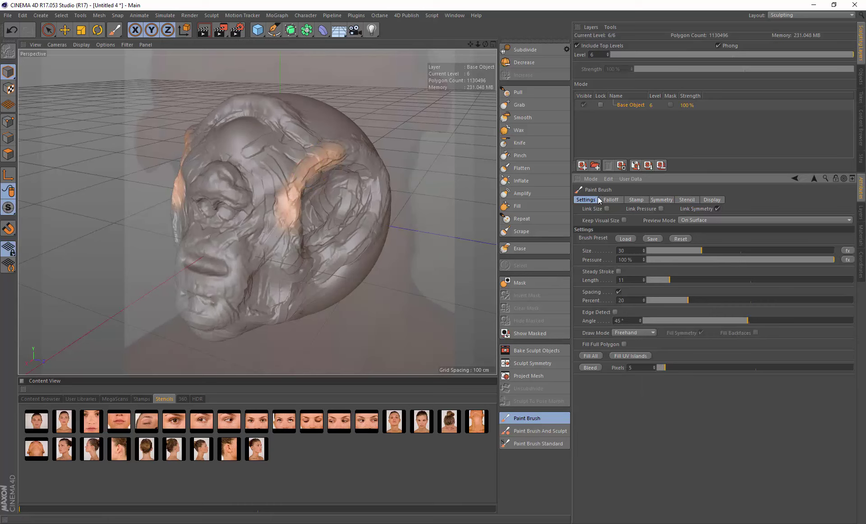
mouse_move(336, 158)
mouse_down()
mouse_move(299, 195)
mouse_move(274, 274)
mouse_up()
mouse_move(339, 249)
mouse_down()
mouse_move(373, 186)
mouse_move(328, 173)
mouse_up()
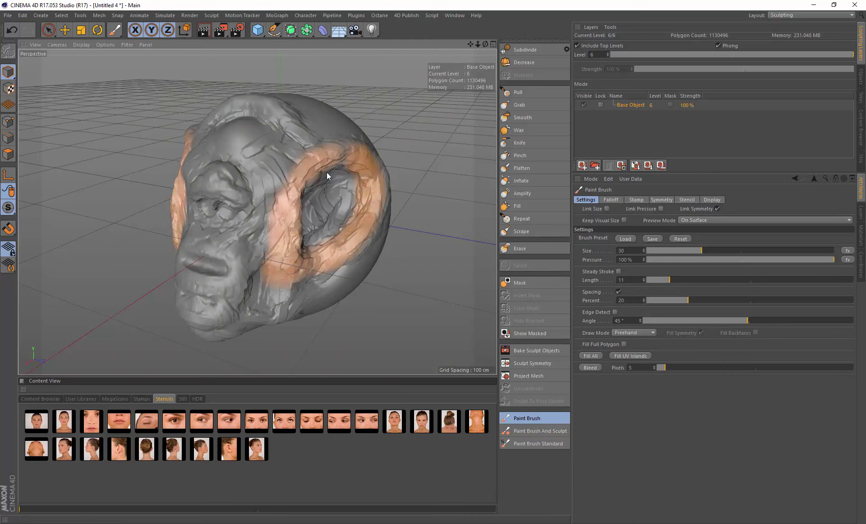
drag(326, 213, 348, 176)
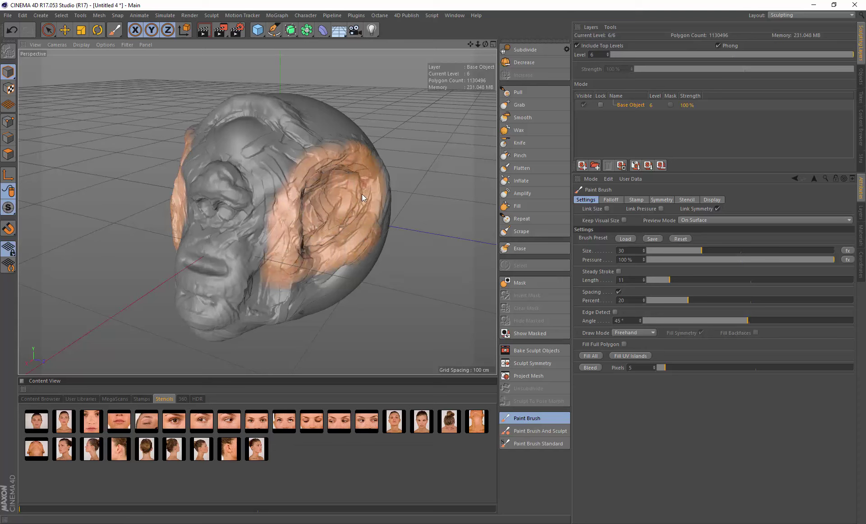
mouse_move(300, 176)
mouse_down()
mouse_move(280, 183)
mouse_move(277, 168)
mouse_move(285, 195)
mouse_move(271, 200)
mouse_up()
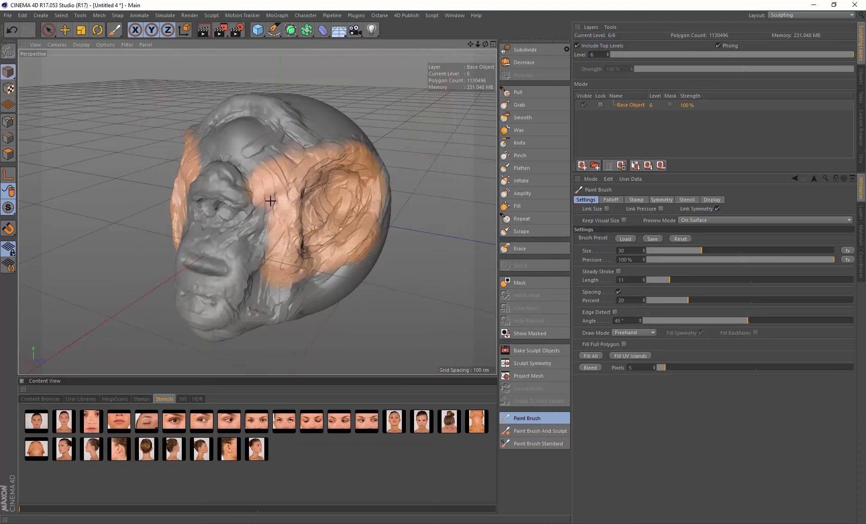
Reduce the brush size to about 10.5 and paint skin over the cheek, temple, nose and upper muzzle.
middle_drag(281, 211, 266, 214)
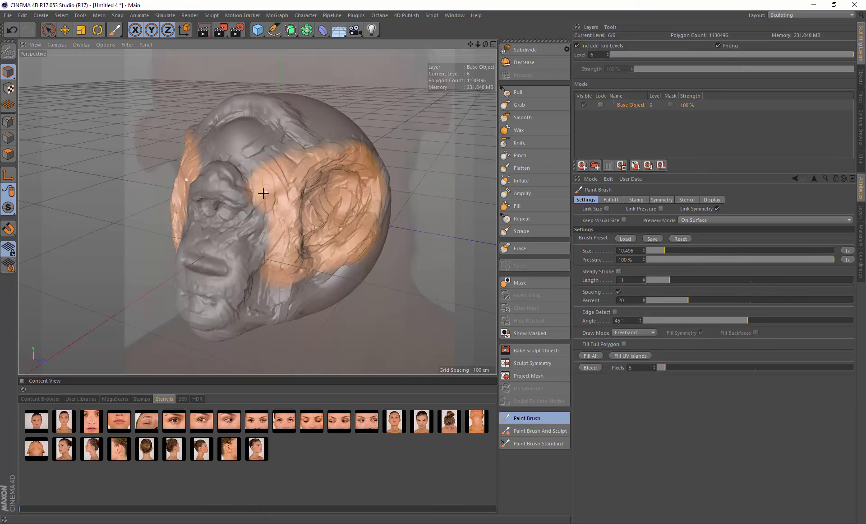
mouse_move(263, 193)
mouse_down()
mouse_move(268, 225)
mouse_move(262, 246)
mouse_move(255, 238)
mouse_up()
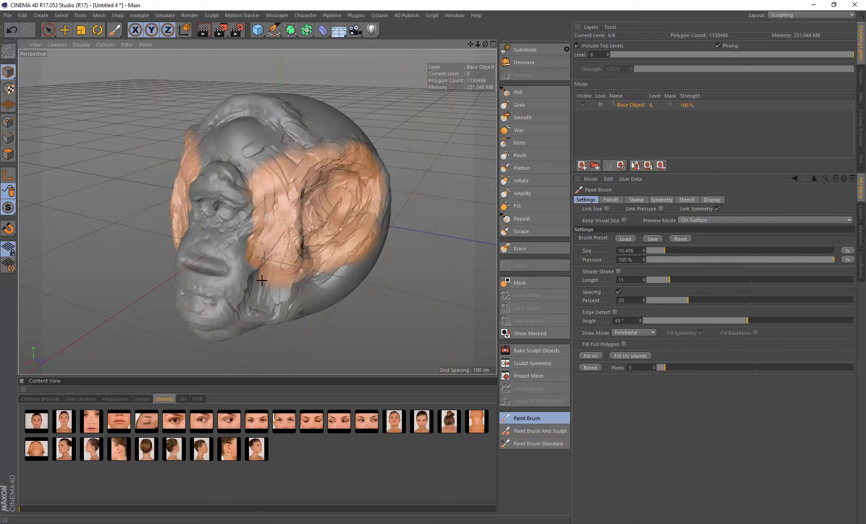
mouse_move(262, 280)
mouse_down()
mouse_move(243, 298)
mouse_move(292, 299)
mouse_move(373, 211)
mouse_move(348, 149)
mouse_up()
drag(380, 182, 369, 187)
mouse_move(307, 148)
mouse_down()
mouse_move(291, 152)
mouse_move(297, 126)
mouse_move(239, 178)
mouse_move(219, 166)
mouse_move(214, 184)
mouse_move(217, 176)
mouse_move(199, 192)
mouse_move(230, 194)
mouse_move(222, 209)
mouse_move(203, 199)
mouse_move(236, 229)
mouse_move(200, 234)
mouse_move(203, 270)
mouse_move(240, 283)
mouse_up()
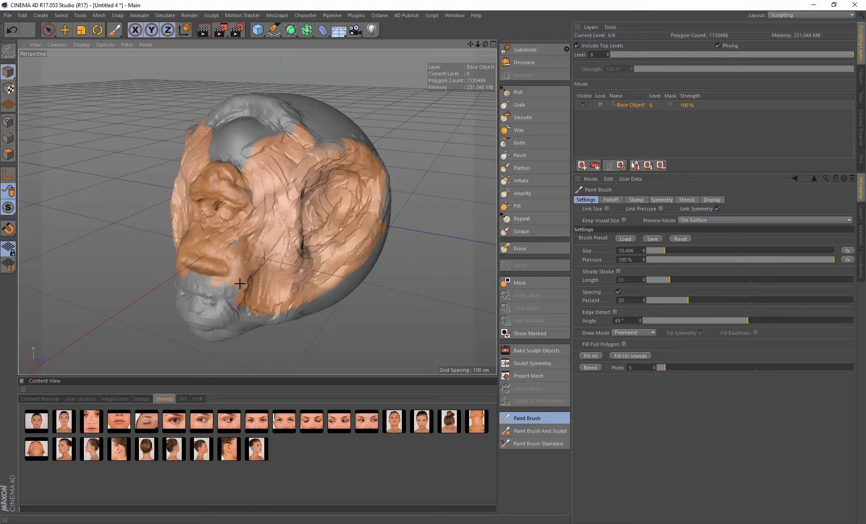
Paint skin over the mouth, chin, lower jaw, raised brow ridge and rear edge of the head's side.
mouse_move(230, 240)
mouse_down()
mouse_move(214, 291)
mouse_move(193, 300)
mouse_move(194, 280)
mouse_move(232, 284)
mouse_move(227, 312)
mouse_move(232, 246)
mouse_up()
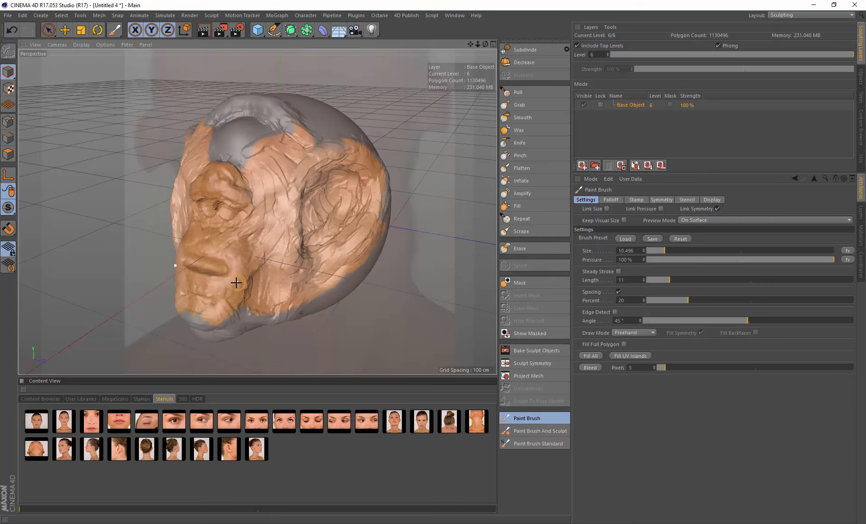
mouse_move(236, 284)
mouse_down()
mouse_move(191, 325)
mouse_move(238, 312)
mouse_move(241, 322)
mouse_move(198, 343)
mouse_up()
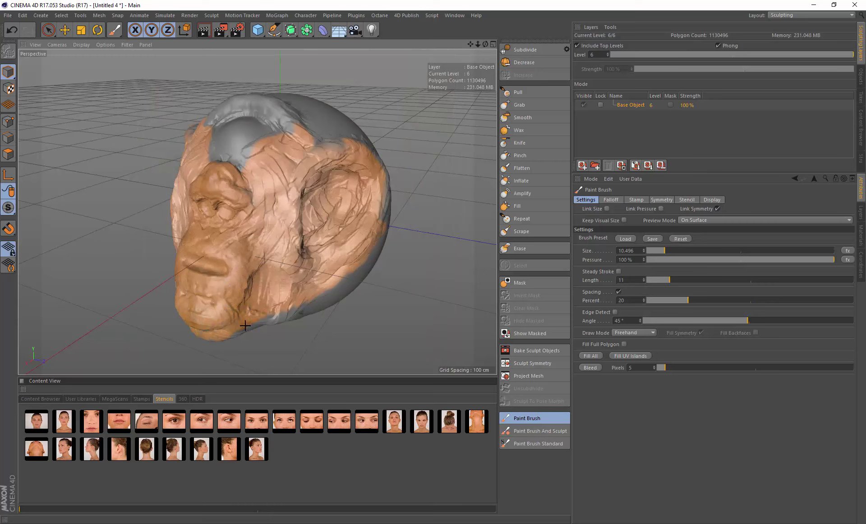
mouse_move(245, 325)
mouse_down()
mouse_move(303, 313)
mouse_move(349, 274)
mouse_move(339, 286)
mouse_up()
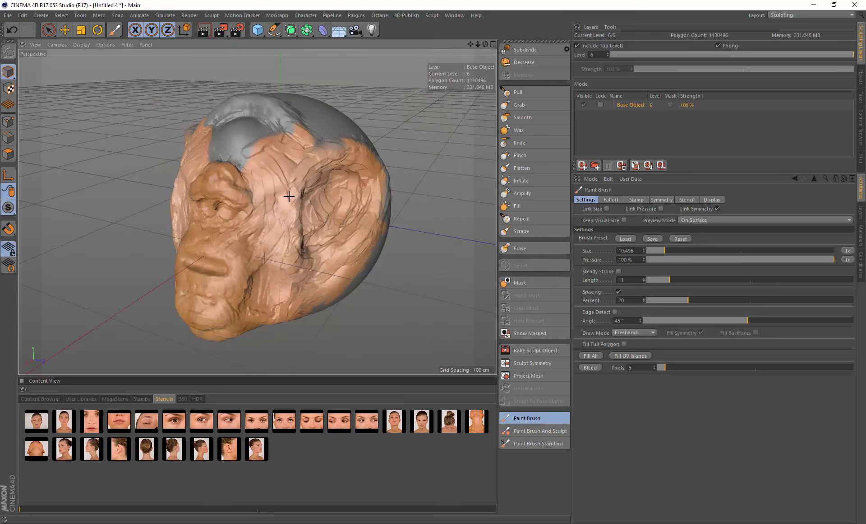
mouse_move(277, 102)
mouse_down()
mouse_move(240, 103)
mouse_move(266, 116)
mouse_move(277, 105)
mouse_move(281, 132)
mouse_move(259, 148)
mouse_up()
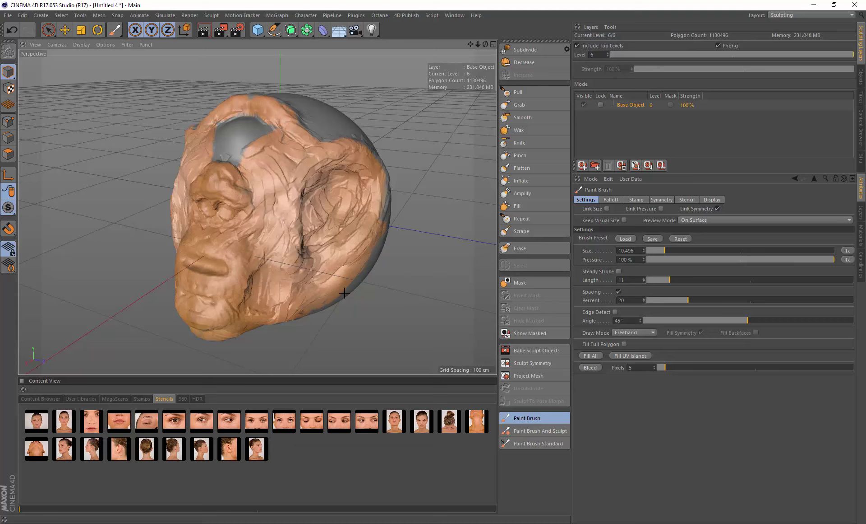
drag(378, 235, 387, 192)
Set the stencil transparency to 0.86 and paint skin over the sculpted folds behind the ear.
mouse_move(341, 169)
alt+mouse_down()
mouse_move(255, 165)
mouse_move(250, 158)
mouse_move(290, 126)
mouse_move(201, 171)
alt+mouse_up()
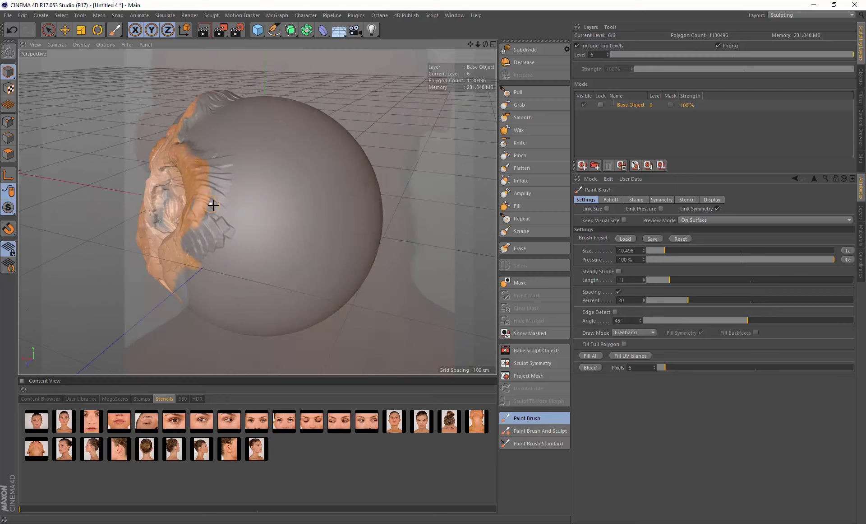
click(688, 200)
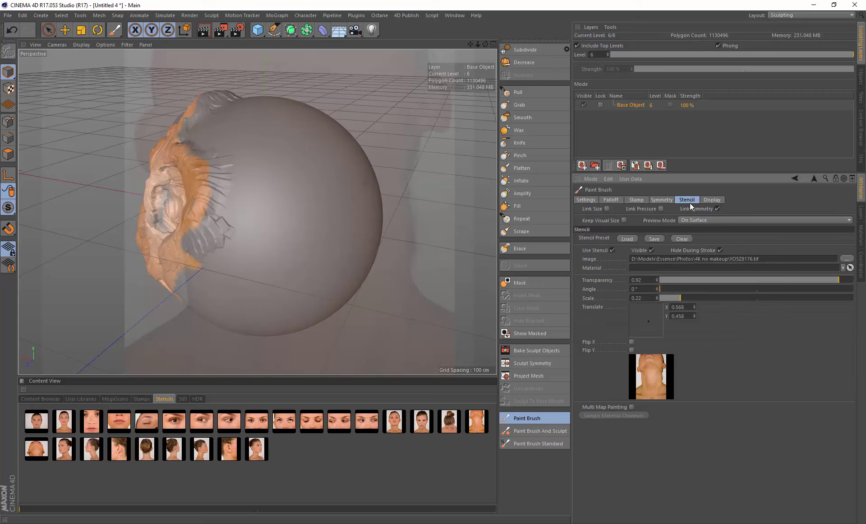
drag(763, 279, 686, 279)
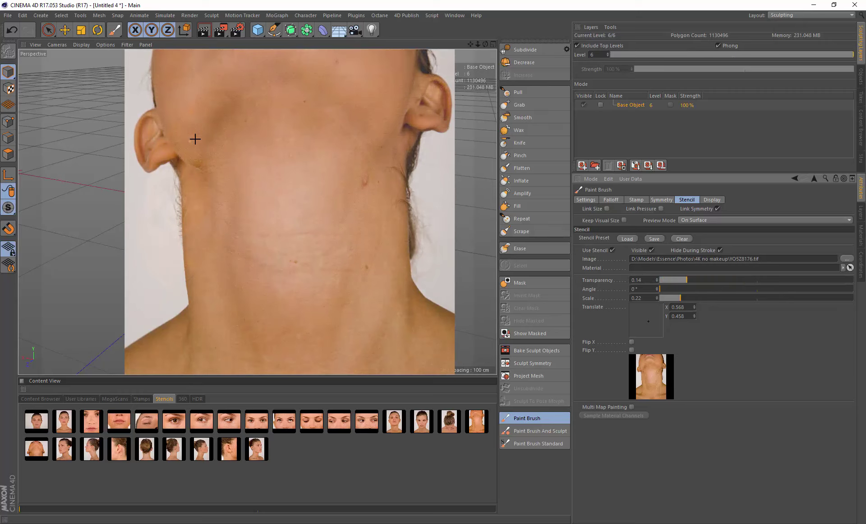
drag(738, 278, 818, 280)
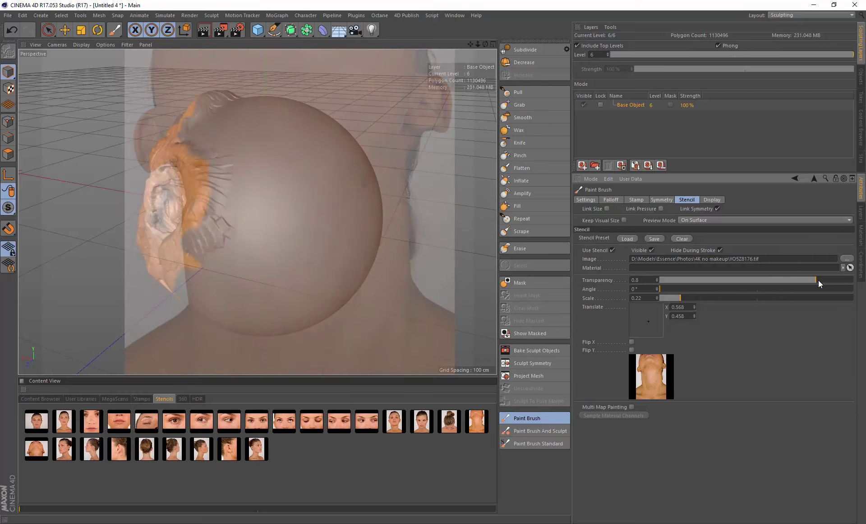
mouse_move(217, 177)
mouse_down()
mouse_move(198, 154)
mouse_move(228, 166)
mouse_move(185, 245)
mouse_move(208, 237)
mouse_move(217, 218)
mouse_move(203, 245)
mouse_move(193, 230)
mouse_move(203, 255)
mouse_up()
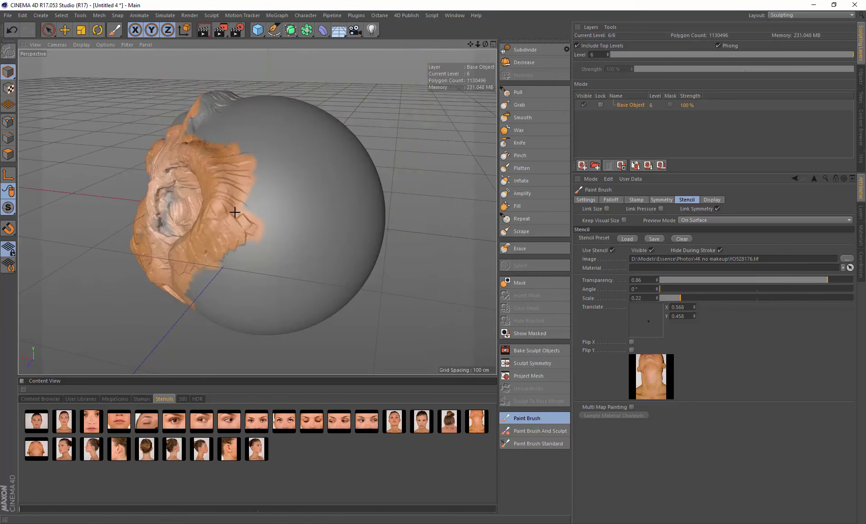
Shift the neck stencil to about X 0.491, Y 0.46 and paint the remaining bare patches inside the hollow ear.
mouse_move(169, 204)
mouse_down()
mouse_move(171, 196)
mouse_move(218, 211)
mouse_move(218, 201)
mouse_move(210, 202)
mouse_up()
key(ctrl+z)
mouse_move(169, 207)
mouse_down()
mouse_move(170, 194)
mouse_move(155, 199)
mouse_move(169, 187)
mouse_up()
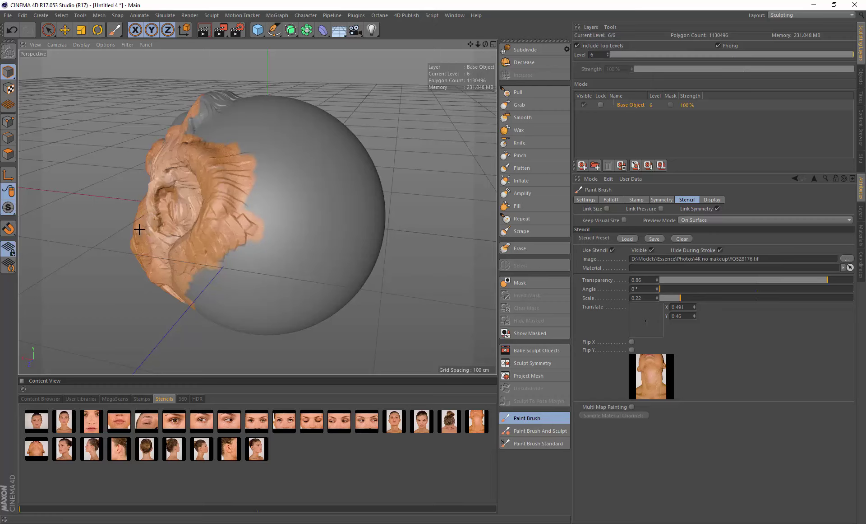
key(ctrl+z)
mouse_move(162, 219)
mouse_down()
mouse_move(169, 177)
mouse_move(325, 178)
mouse_move(349, 195)
mouse_move(402, 209)
mouse_move(406, 193)
mouse_move(373, 193)
mouse_move(368, 216)
mouse_move(315, 232)
mouse_move(291, 218)
mouse_move(379, 211)
mouse_move(371, 231)
mouse_move(309, 186)
mouse_up()
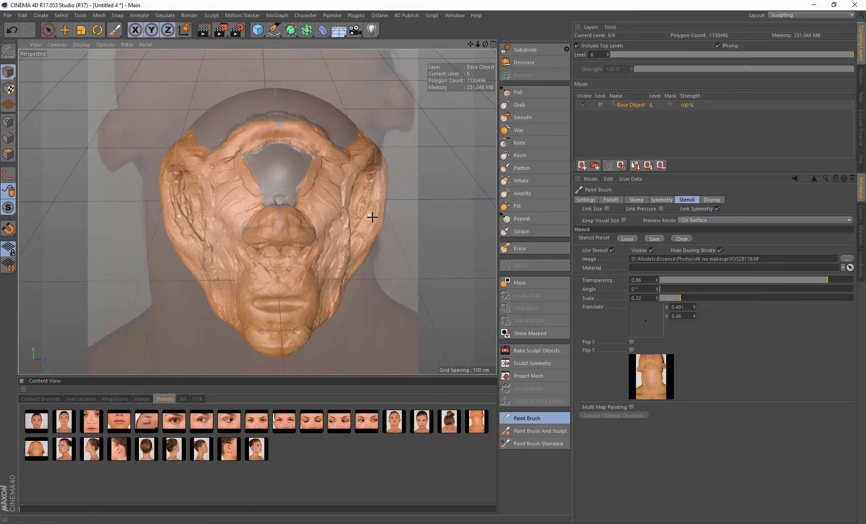
Load the open-eye photo YO5Z8159.tif as the stencil over the head's front, with transparency 0.64 and scale 0.15.
mouse_move(373, 215)
alt+mouse_down()
mouse_move(369, 208)
mouse_move(286, 292)
alt+mouse_up()
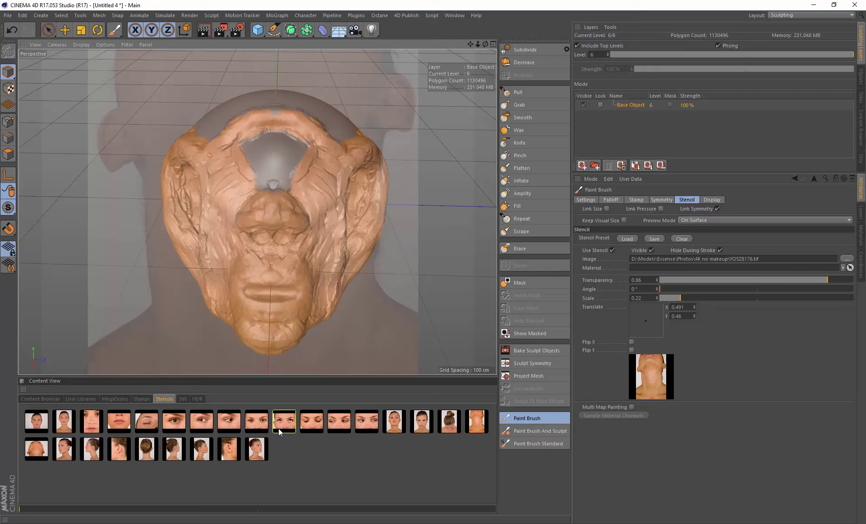
click(179, 421)
double_click(180, 421)
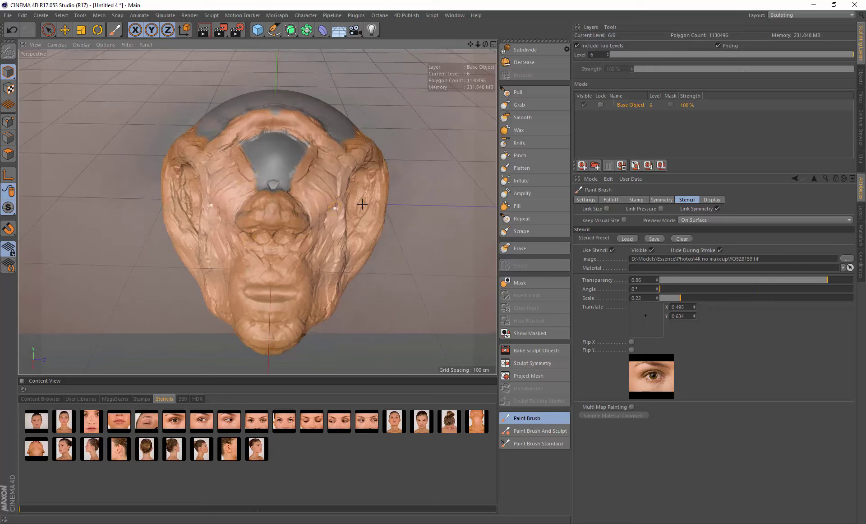
click(815, 279)
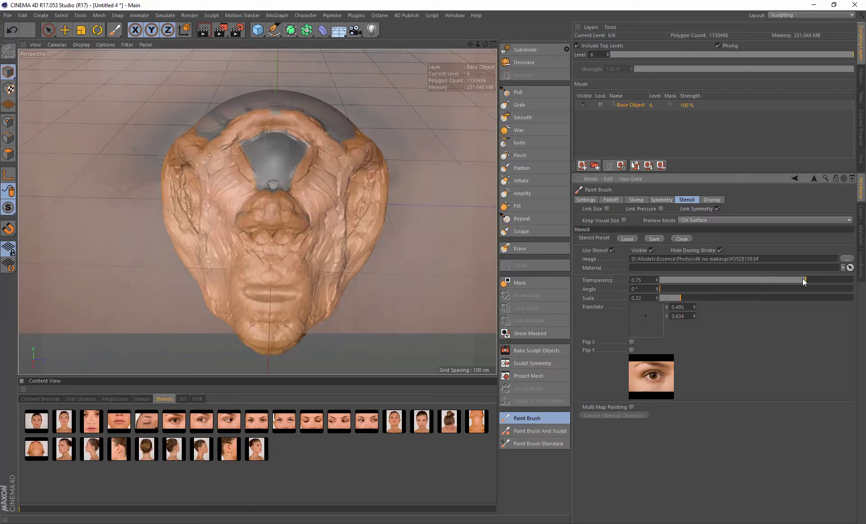
mouse_move(803, 278)
mouse_down()
mouse_move(697, 266)
mouse_move(797, 272)
mouse_move(775, 273)
mouse_up()
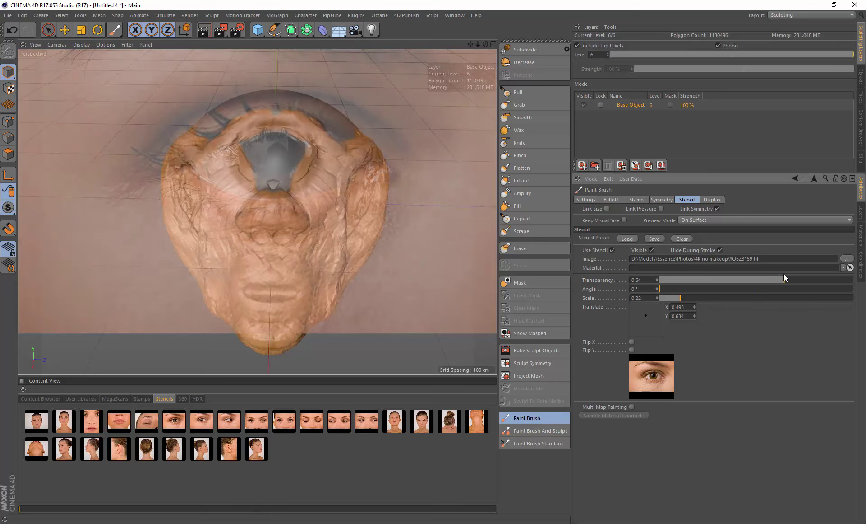
drag(678, 296, 674, 298)
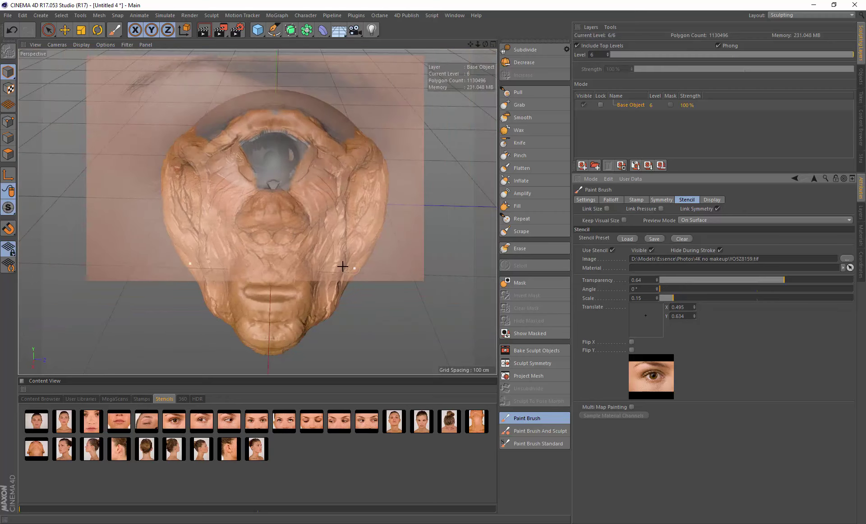
Scale the eye stencil to 0.12, place it at about X 0.514, Y 0.656, and paint the eye onto the central eyeball.
drag(285, 185, 294, 180)
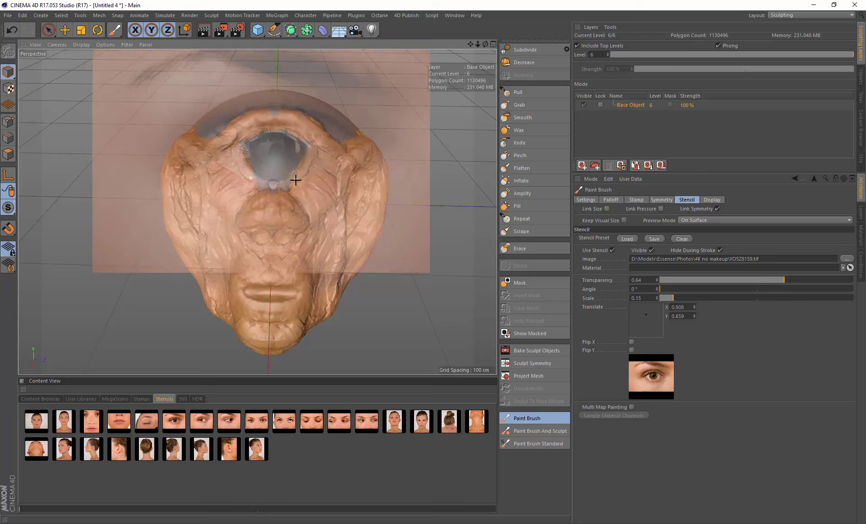
drag(677, 298, 672, 298)
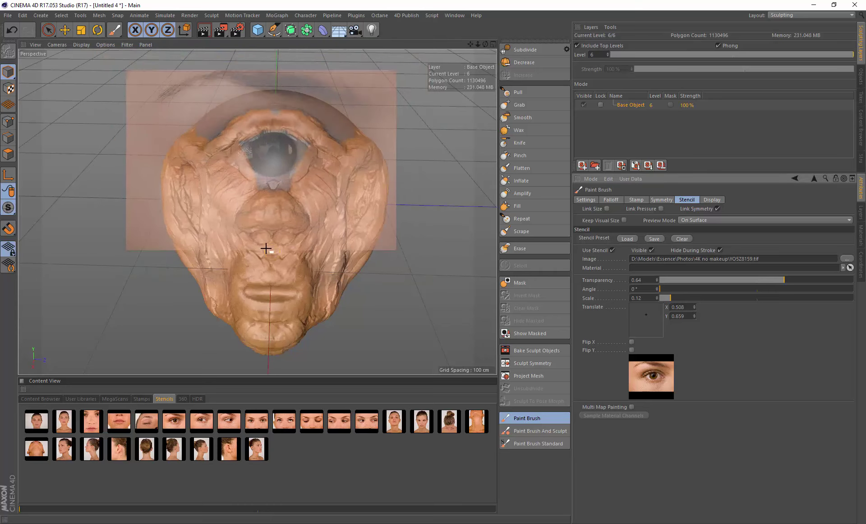
mouse_move(275, 173)
mouse_down()
mouse_move(284, 167)
mouse_move(283, 141)
mouse_move(258, 143)
mouse_move(246, 159)
mouse_up()
mouse_move(263, 149)
mouse_down()
mouse_move(266, 165)
mouse_move(278, 162)
mouse_move(266, 171)
mouse_move(266, 162)
mouse_up()
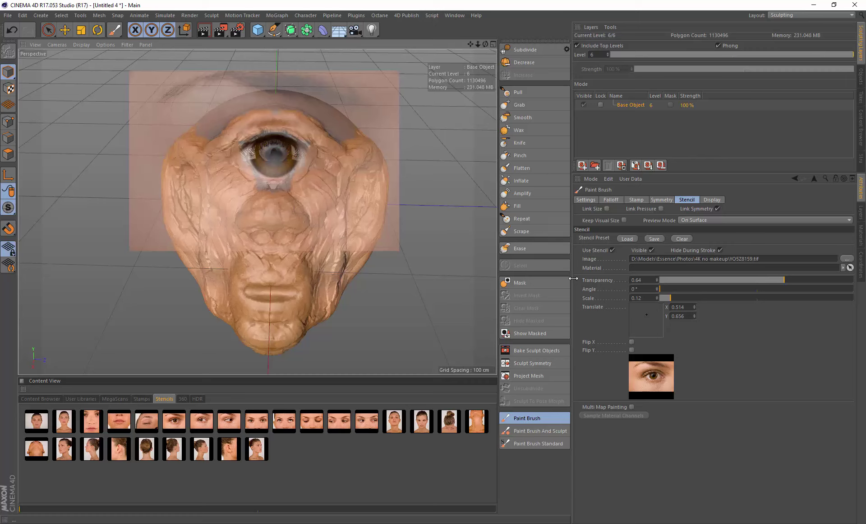
Turn off Z (XY) symmetry and paint the rest of the eye, lids and lashes without mirroring.
click(662, 199)
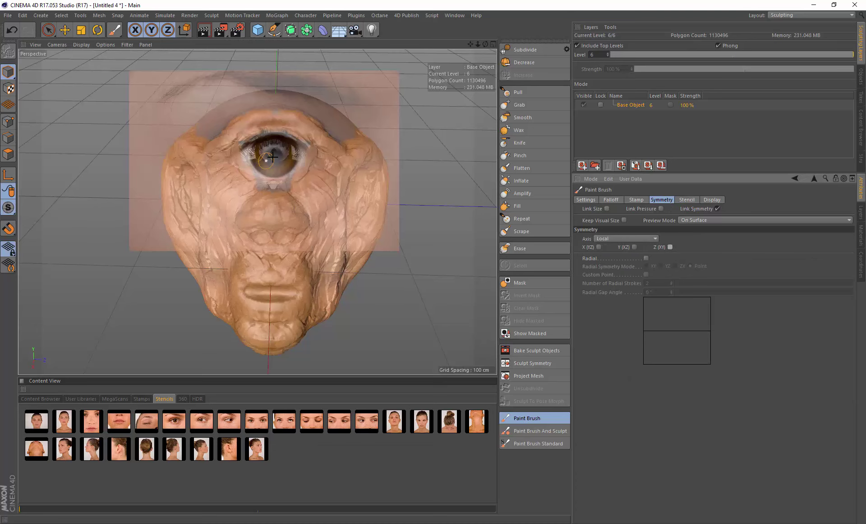
key(y)
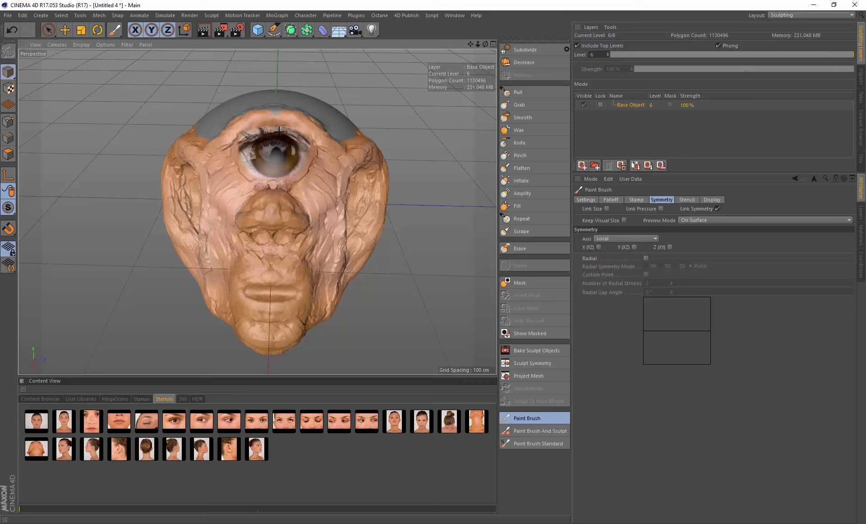
drag(297, 141, 303, 173)
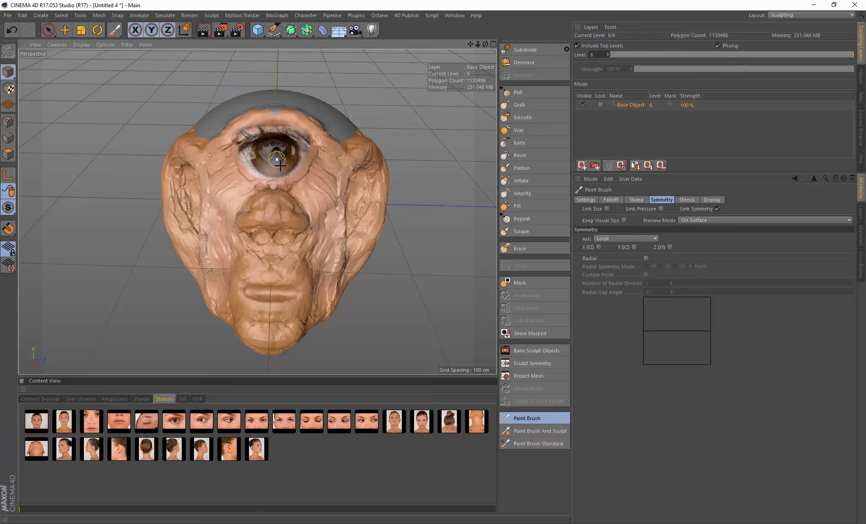
Load the closed-lips photo as the stencil, then shrink and fit it over the sculpted mouth.
mouse_move(332, 170)
alt+mouse_down()
mouse_move(393, 153)
mouse_move(364, 172)
mouse_move(267, 137)
mouse_move(252, 170)
mouse_move(284, 176)
mouse_move(288, 202)
mouse_move(279, 143)
mouse_move(289, 161)
mouse_move(367, 154)
mouse_move(242, 207)
alt+mouse_up()
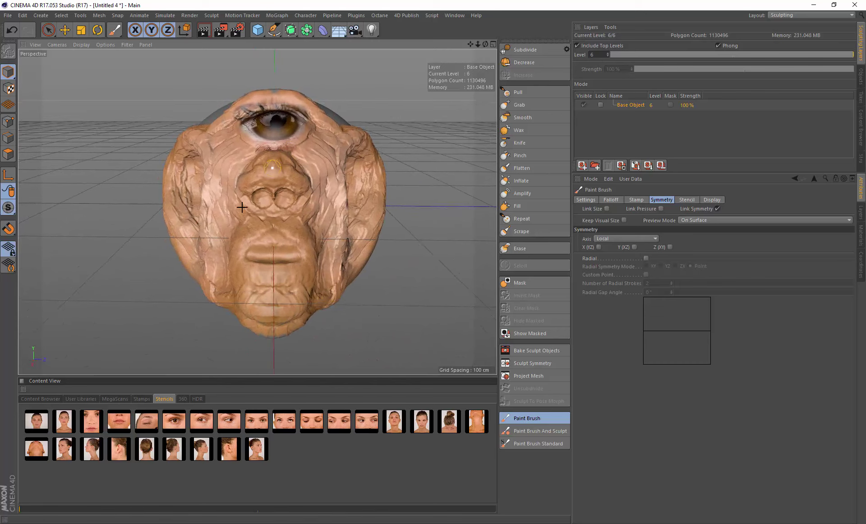
click(173, 420)
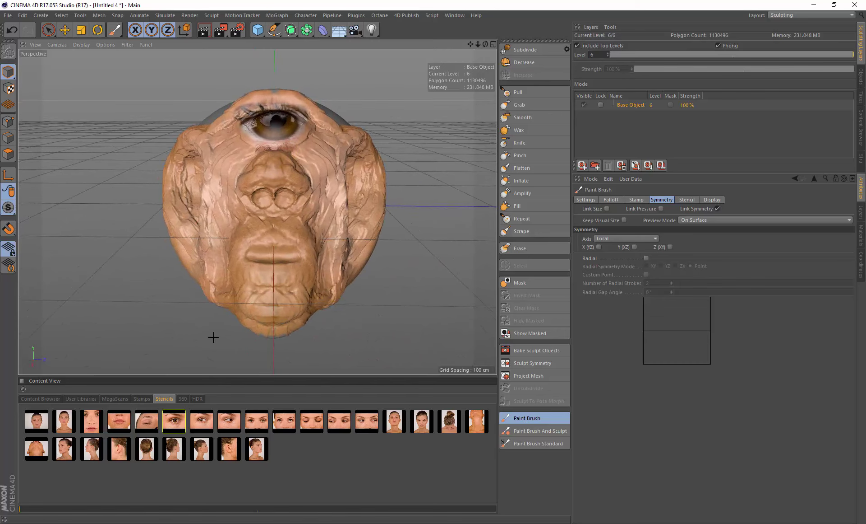
click(118, 423)
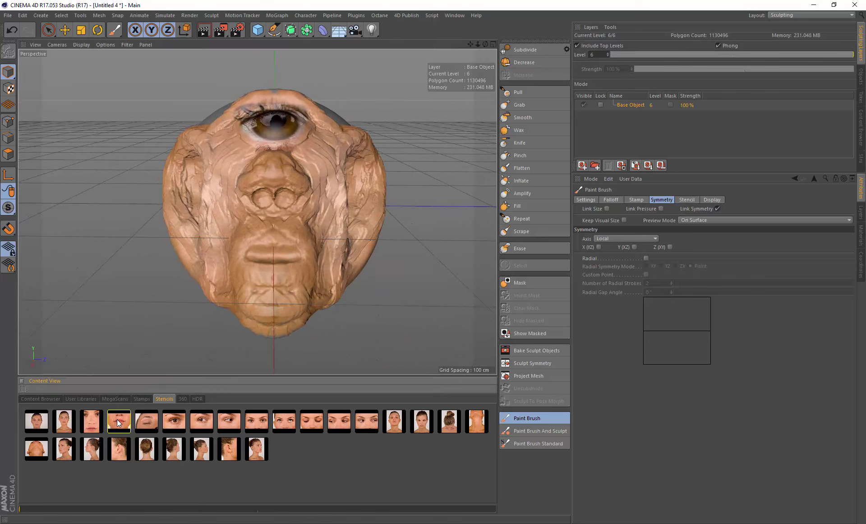
click(262, 220)
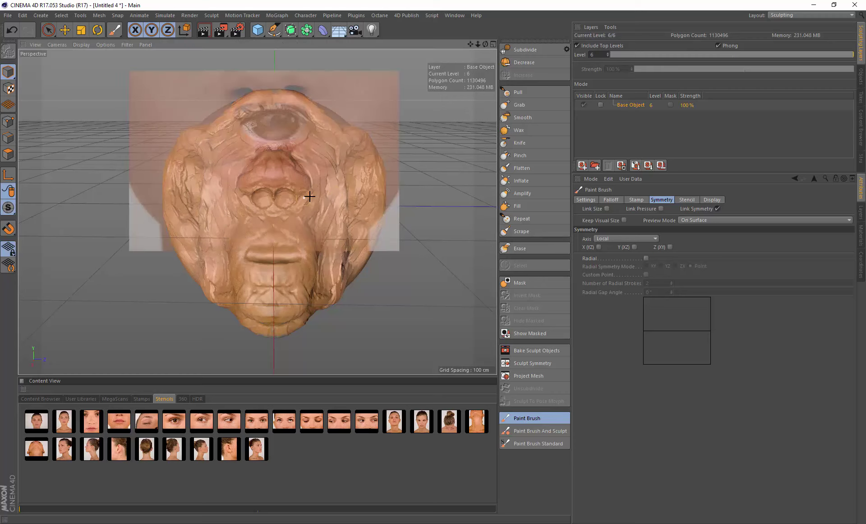
mouse_move(289, 210)
mouse_down()
mouse_move(279, 188)
mouse_move(288, 262)
mouse_move(287, 253)
mouse_up()
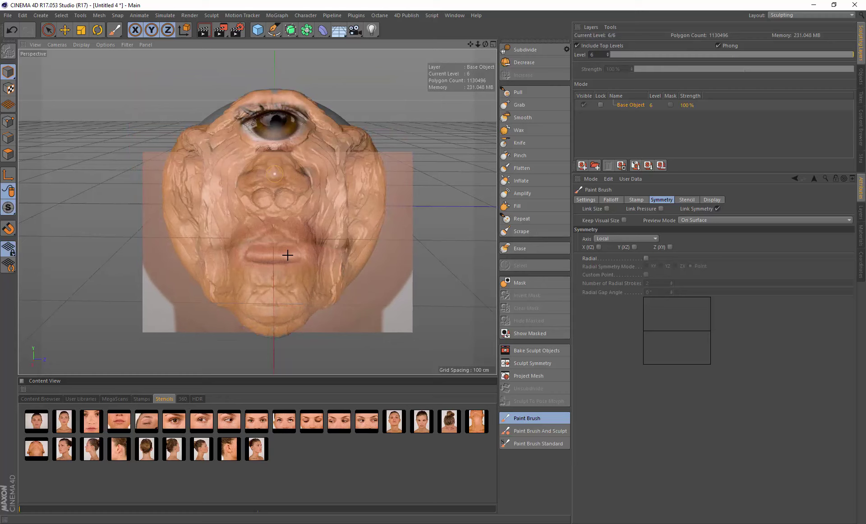
right_drag(291, 242, 274, 250)
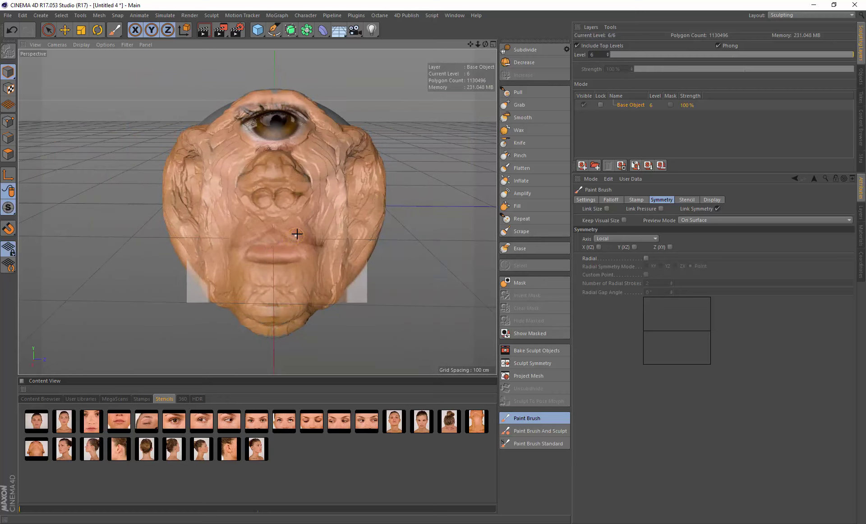
mouse_move(294, 237)
mouse_down()
mouse_move(276, 247)
mouse_move(283, 251)
mouse_up()
right_drag(283, 251, 292, 247)
Turn on Z (XY) symmetry and paint the lips and surrounding skin onto the sculpted mouth.
drag(293, 246, 265, 246)
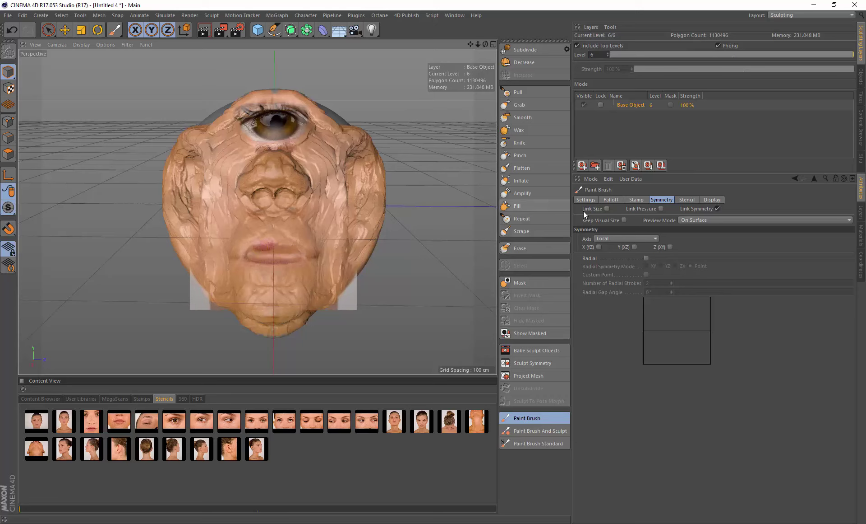
click(671, 247)
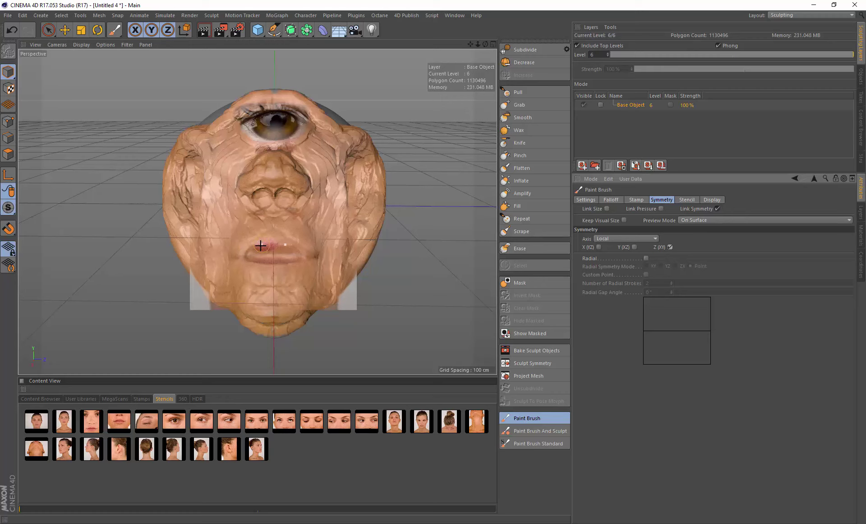
drag(260, 245, 246, 255)
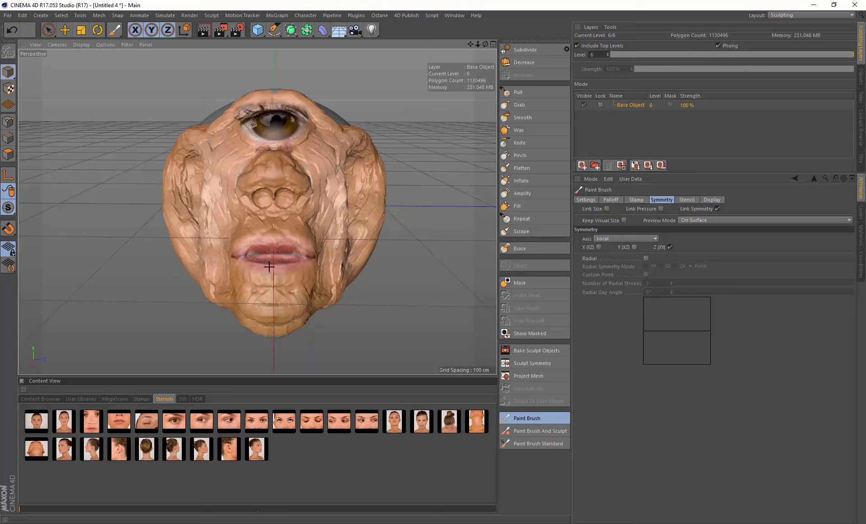
mouse_move(306, 233)
mouse_down()
mouse_move(316, 225)
mouse_move(303, 249)
mouse_move(318, 226)
mouse_move(299, 238)
mouse_move(321, 237)
mouse_move(253, 234)
mouse_move(323, 233)
mouse_move(217, 231)
mouse_move(297, 244)
mouse_move(317, 228)
mouse_move(410, 208)
mouse_move(294, 229)
mouse_move(302, 221)
mouse_up()
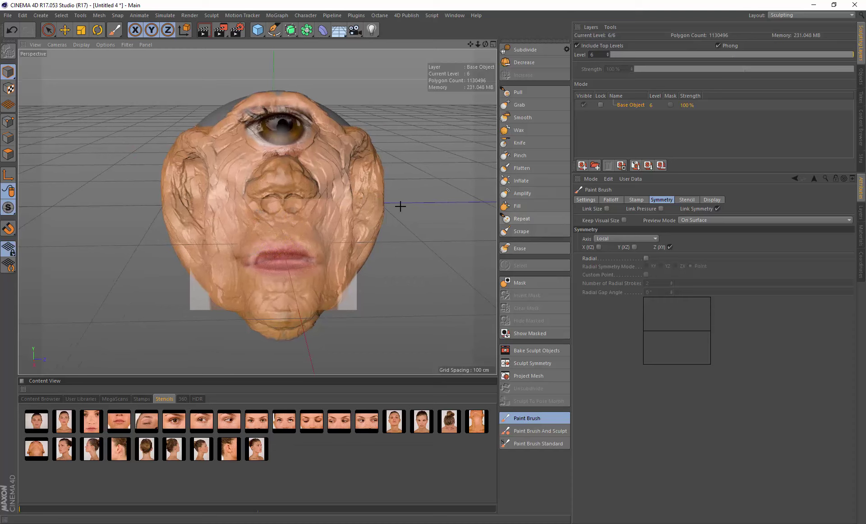
drag(271, 234, 260, 236)
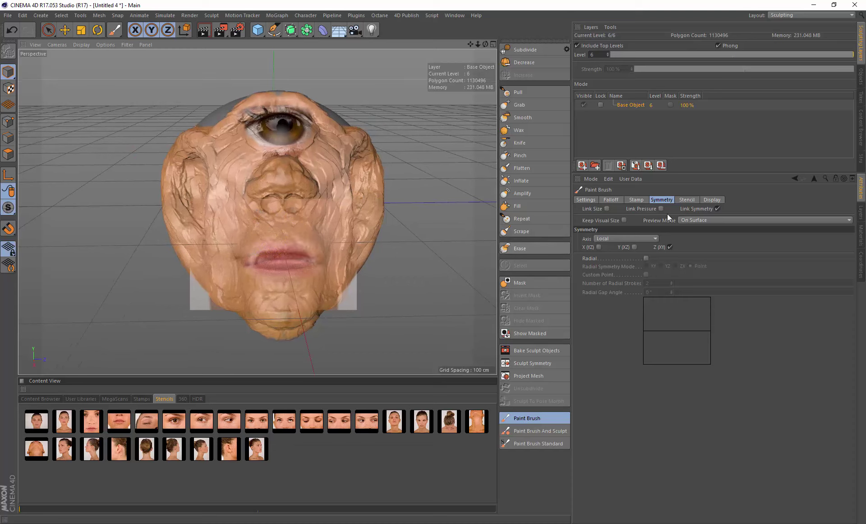
Reset the Paint Brush settings and build up the cheek beside the nose with Wax strokes.
click(586, 200)
click(680, 239)
mouse_move(266, 212)
alt+mouse_down()
mouse_move(244, 220)
mouse_move(271, 209)
mouse_move(257, 218)
mouse_move(269, 210)
mouse_move(221, 209)
alt+mouse_up()
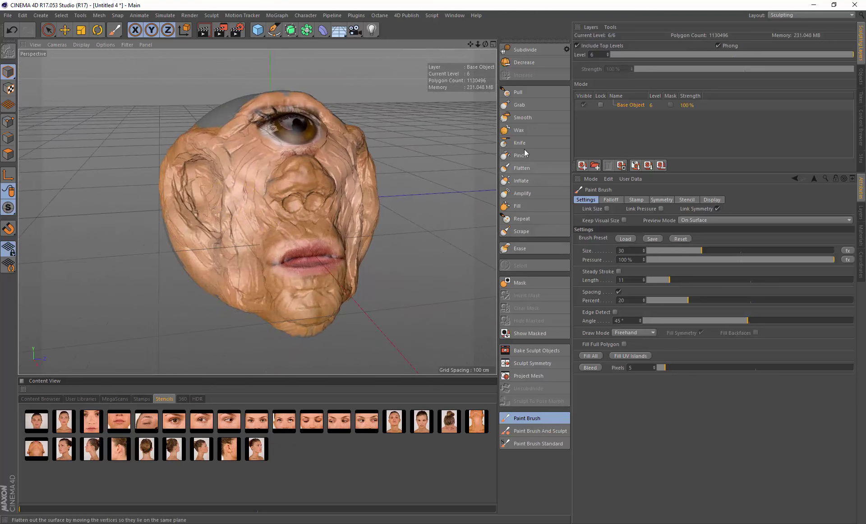
click(528, 130)
mouse_move(253, 193)
mouse_down()
mouse_move(243, 219)
mouse_move(252, 229)
mouse_move(248, 162)
mouse_move(259, 220)
mouse_move(242, 210)
mouse_move(258, 208)
mouse_move(245, 199)
mouse_move(246, 221)
mouse_move(290, 188)
mouse_move(245, 180)
mouse_up()
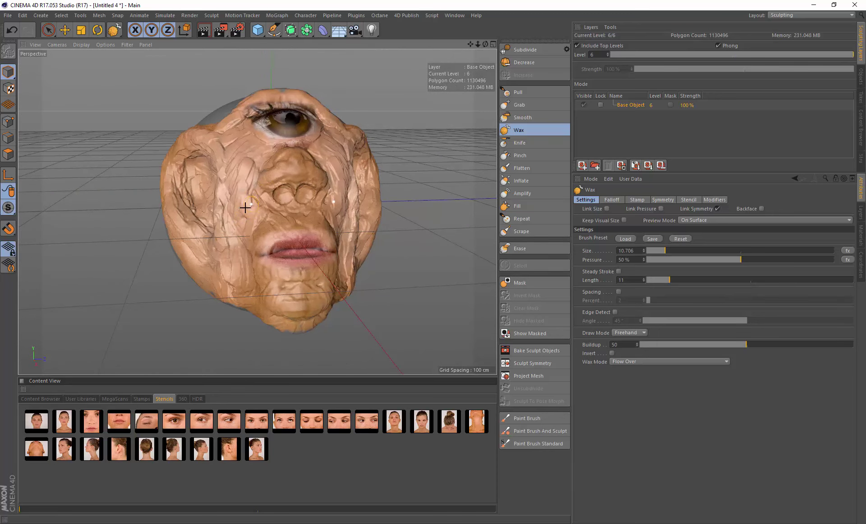
Open the Octane Live Viewer, start a live render of the head and place the viewer beside the viewport.
click(380, 15)
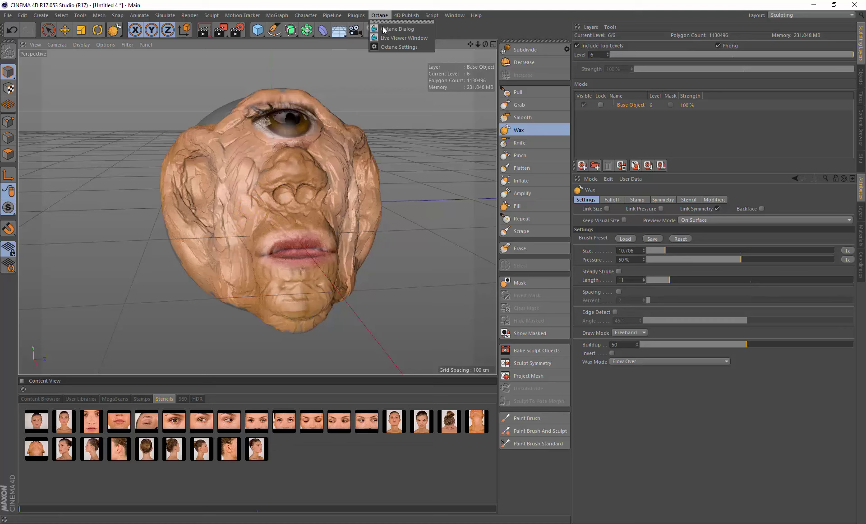
click(384, 30)
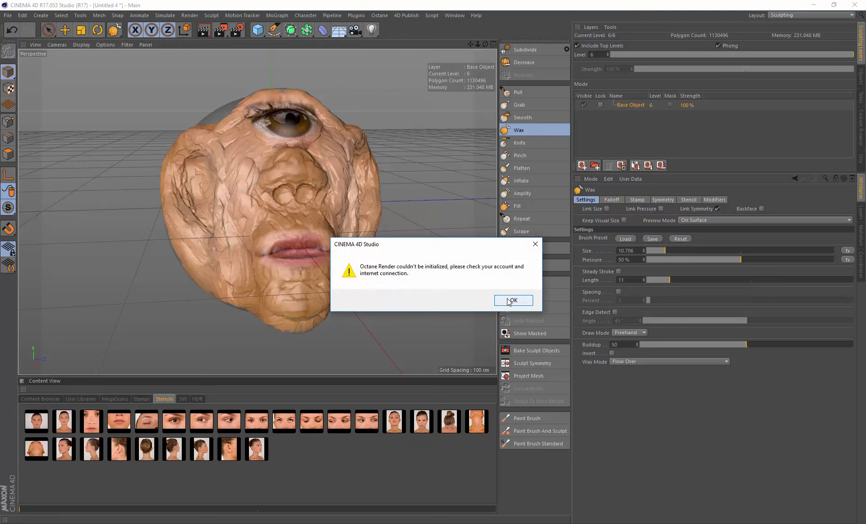
click(512, 301)
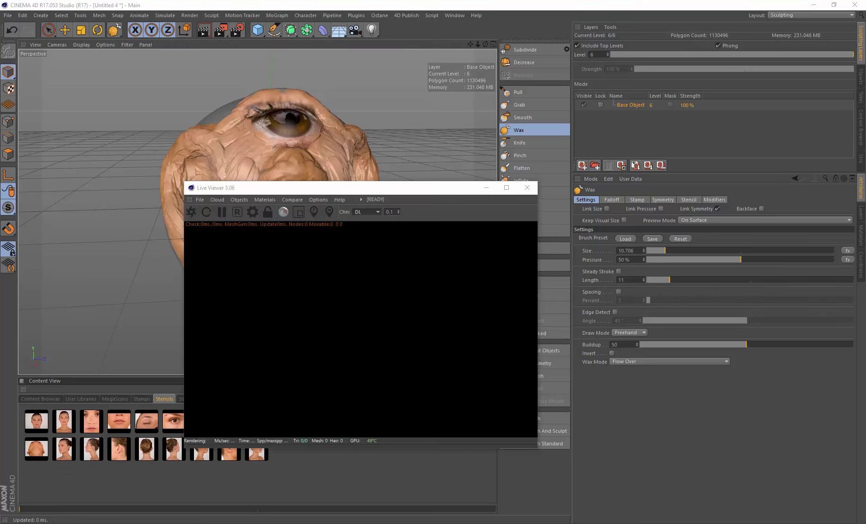
mouse_move(378, 190)
mouse_down()
mouse_move(418, 140)
mouse_move(551, 100)
mouse_up()
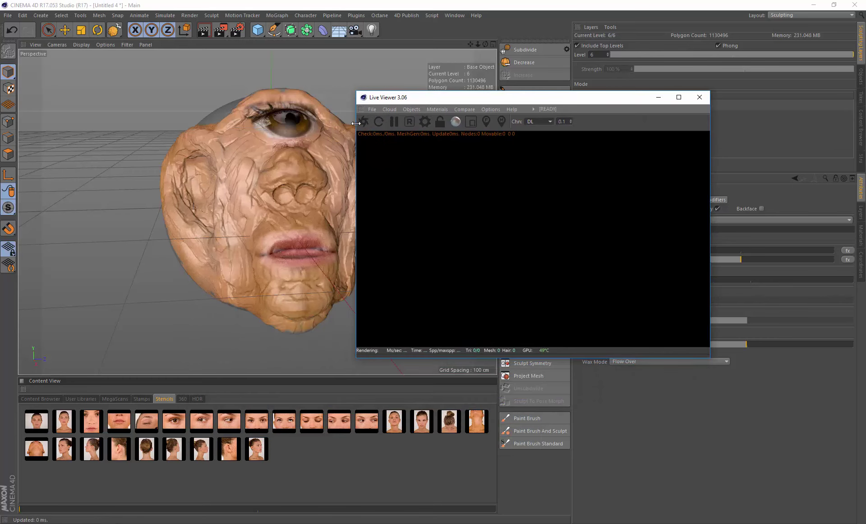
click(362, 121)
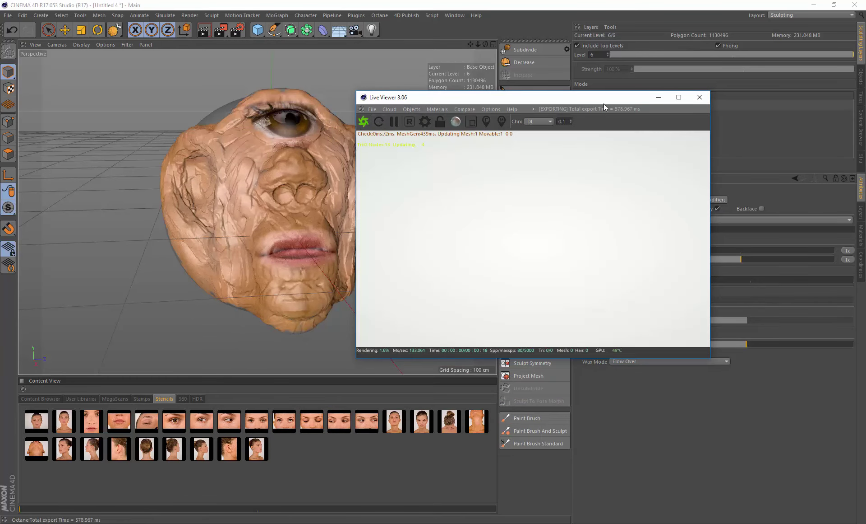
mouse_move(610, 98)
mouse_down()
mouse_move(440, 185)
mouse_move(488, 140)
mouse_up()
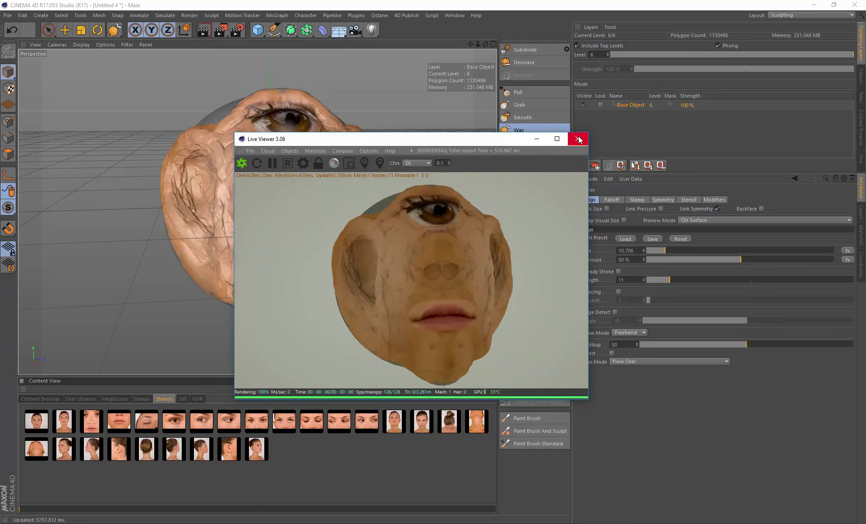
mouse_move(478, 142)
mouse_down()
mouse_move(563, 131)
mouse_move(639, 104)
mouse_move(670, 107)
mouse_move(729, 183)
mouse_move(748, 232)
mouse_move(740, 255)
mouse_up()
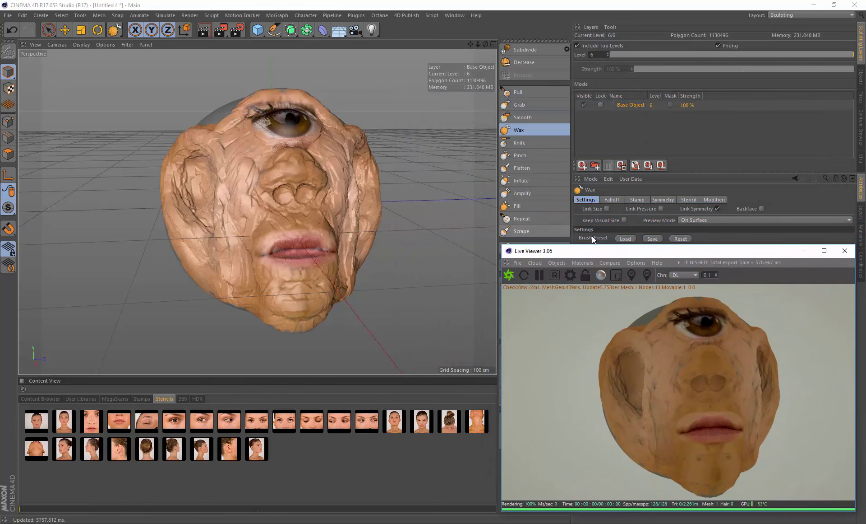
mouse_move(600, 250)
mouse_down()
mouse_move(623, 84)
mouse_move(592, 68)
mouse_move(599, 45)
mouse_up()
Load a back-of-head photo as the Paint Brush stencil and paint mirrored patches of hair onto the bare back of the head.
click(521, 417)
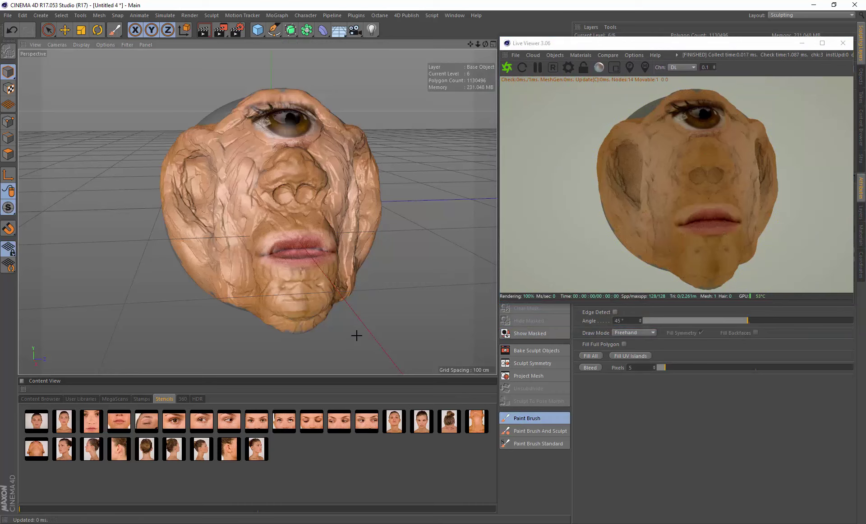
click(394, 419)
click(152, 446)
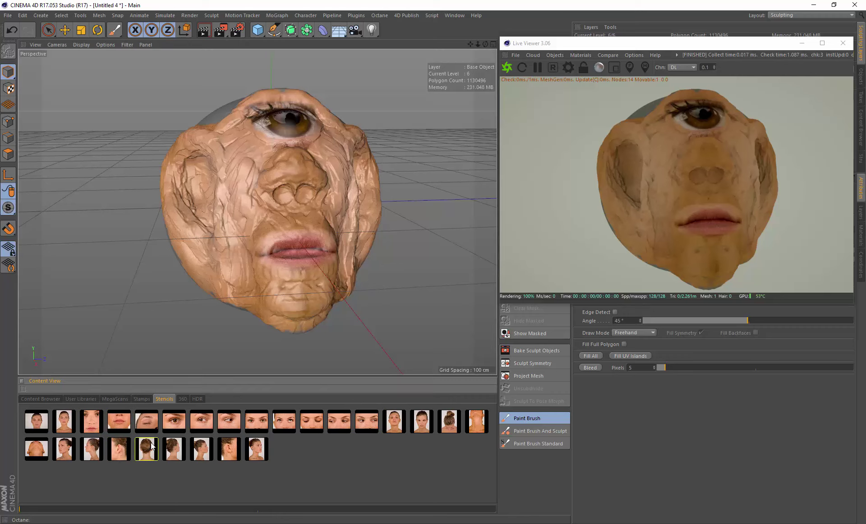
click(174, 421)
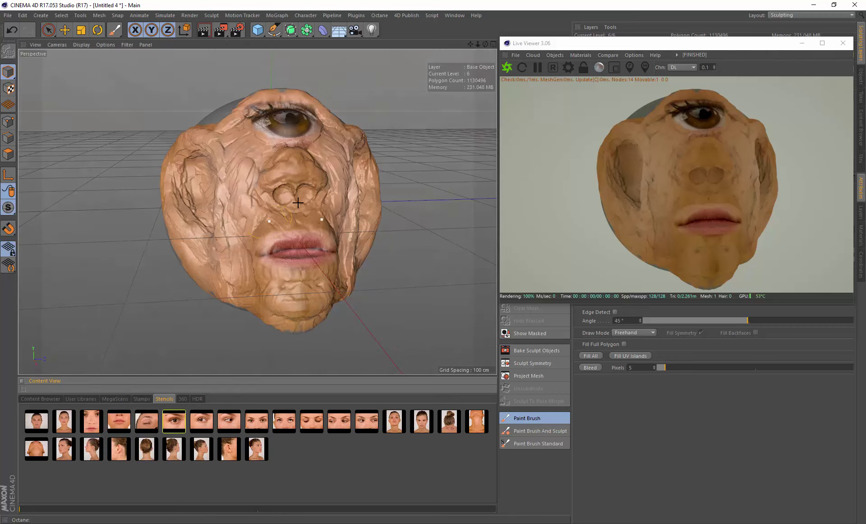
click(292, 188)
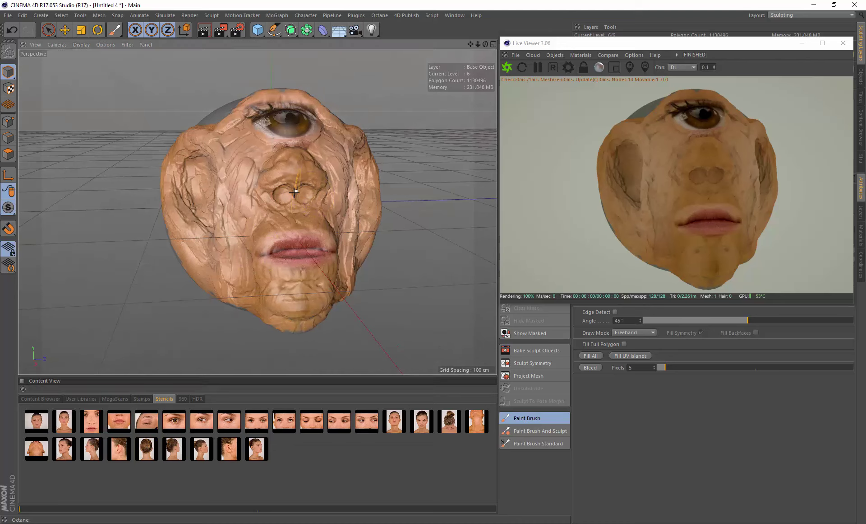
mouse_move(297, 195)
right_down()
mouse_move(277, 207)
mouse_move(286, 203)
right_up()
mouse_move(254, 179)
alt+mouse_down()
mouse_move(489, 203)
mouse_move(468, 194)
alt+mouse_up()
mouse_move(339, 148)
mouse_down()
mouse_move(307, 147)
mouse_move(328, 188)
mouse_move(265, 120)
mouse_move(289, 162)
mouse_move(306, 143)
mouse_move(325, 158)
mouse_move(319, 145)
mouse_move(336, 174)
mouse_move(284, 156)
mouse_move(282, 205)
mouse_move(329, 195)
mouse_up()
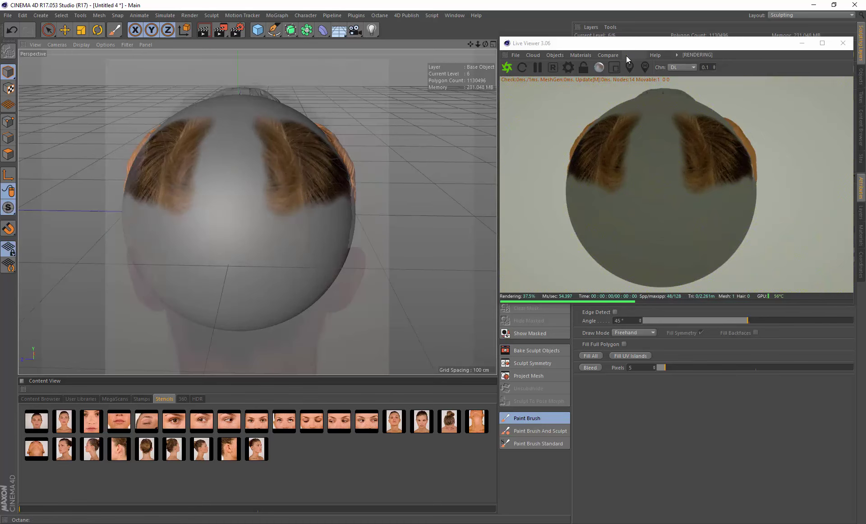
Add an Octane HDRI environment to the scene from the Live Viewer and show the scene's object list.
drag(575, 44, 568, 115)
click(546, 129)
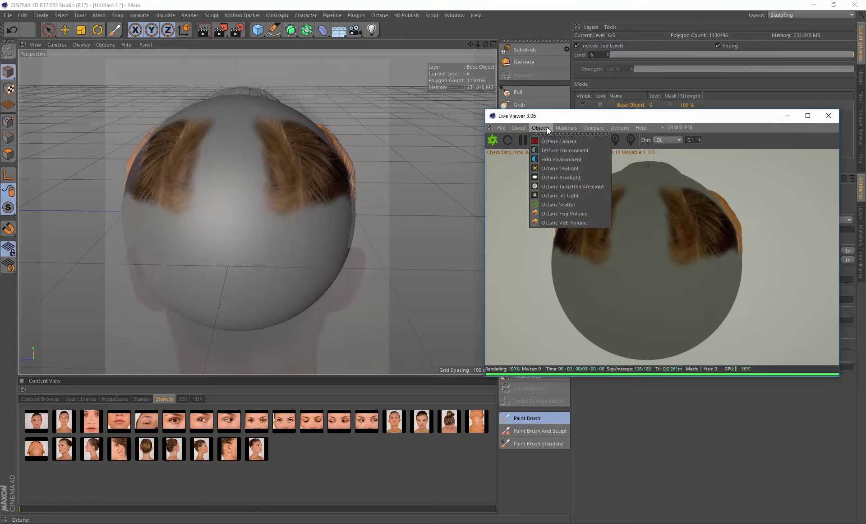
click(557, 158)
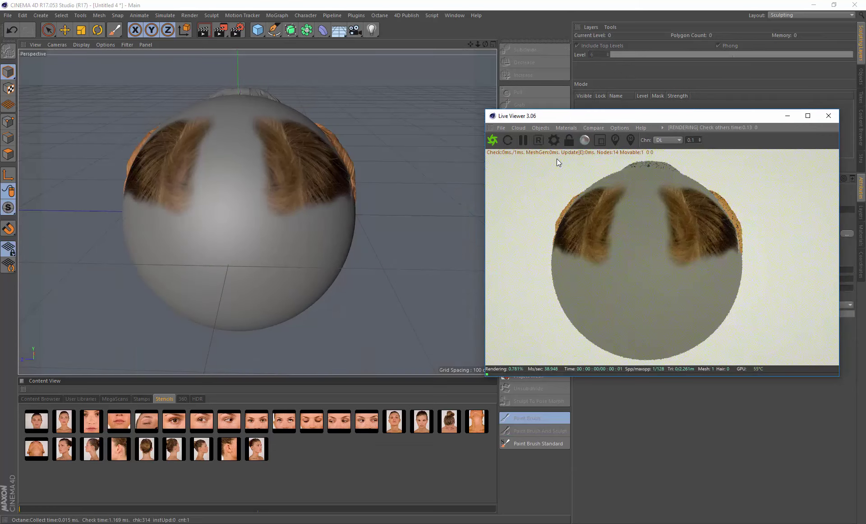
mouse_move(640, 118)
mouse_down()
mouse_move(486, 194)
mouse_move(516, 187)
mouse_move(521, 168)
mouse_move(337, 126)
mouse_move(356, 128)
mouse_move(320, 105)
mouse_up()
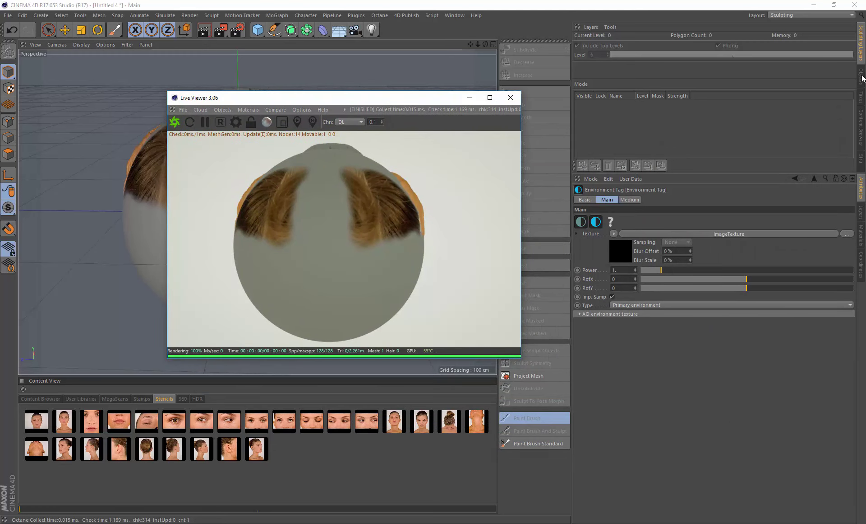
click(862, 78)
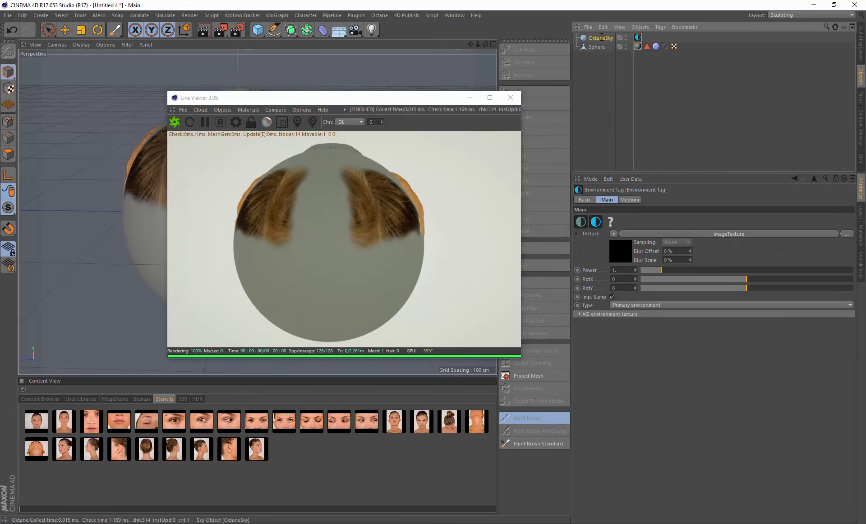
Add a TexCon texture connection tag from the 4D Publish Tags to the OctaneSky object.
click(602, 38)
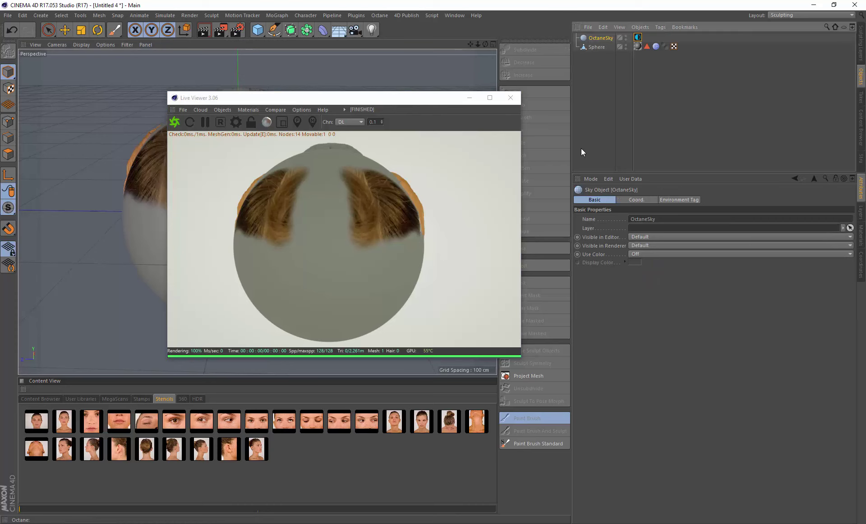
right_click(603, 37)
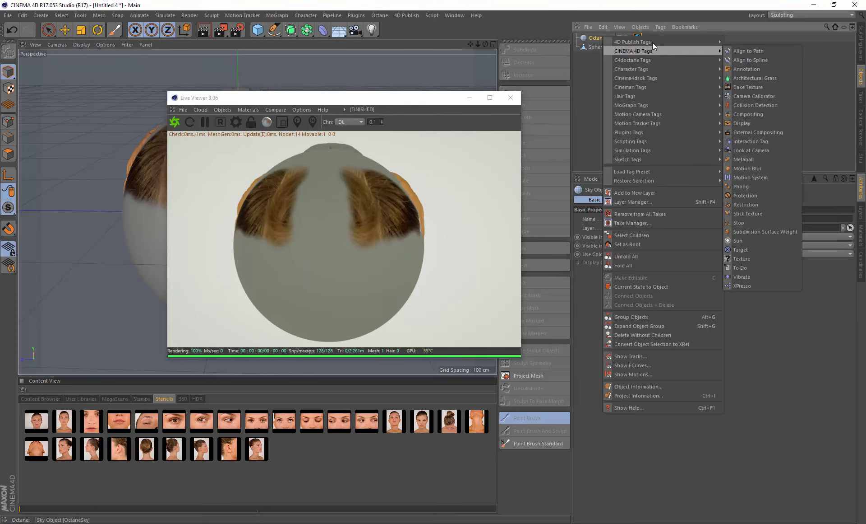
mouse_move(654, 40)
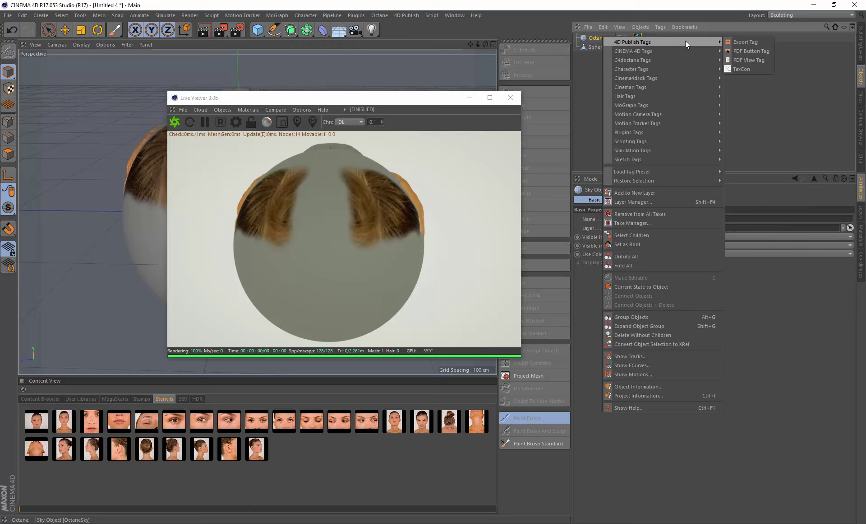
click(742, 68)
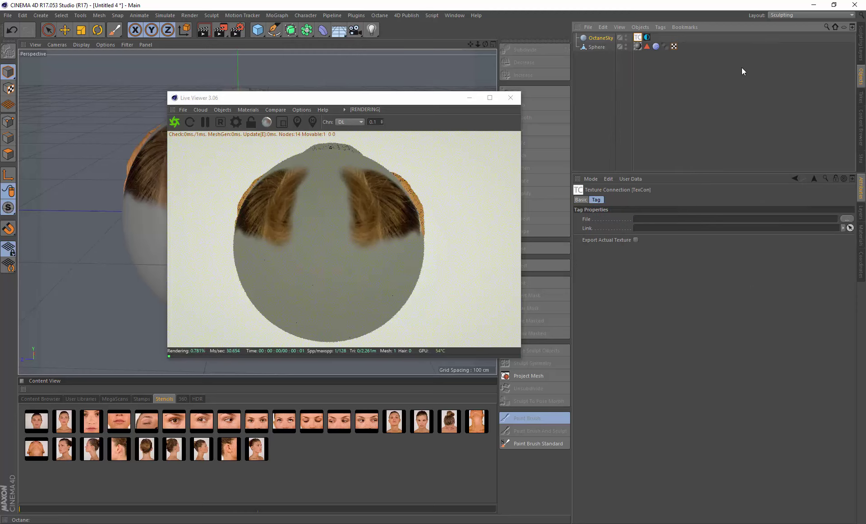
Show the HDR image collection and load Bryant_Park_2k.hdr into the sky's texture connection tag.
click(197, 399)
click(301, 421)
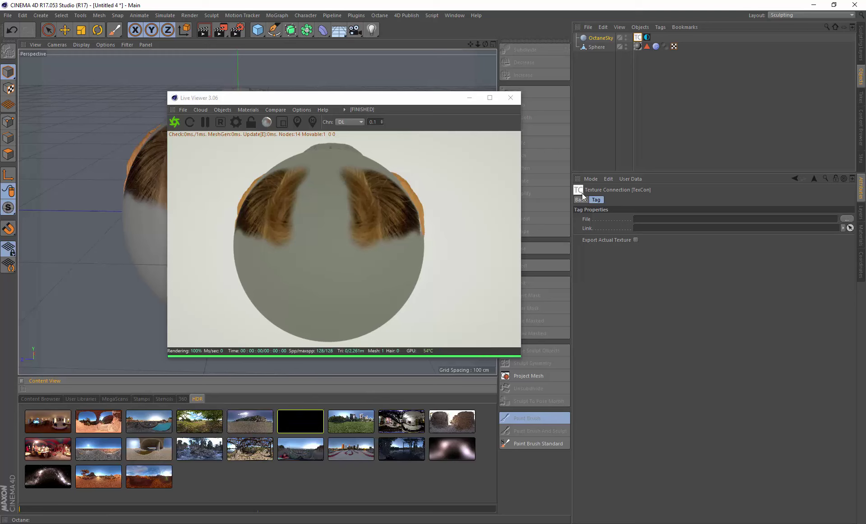
click(647, 37)
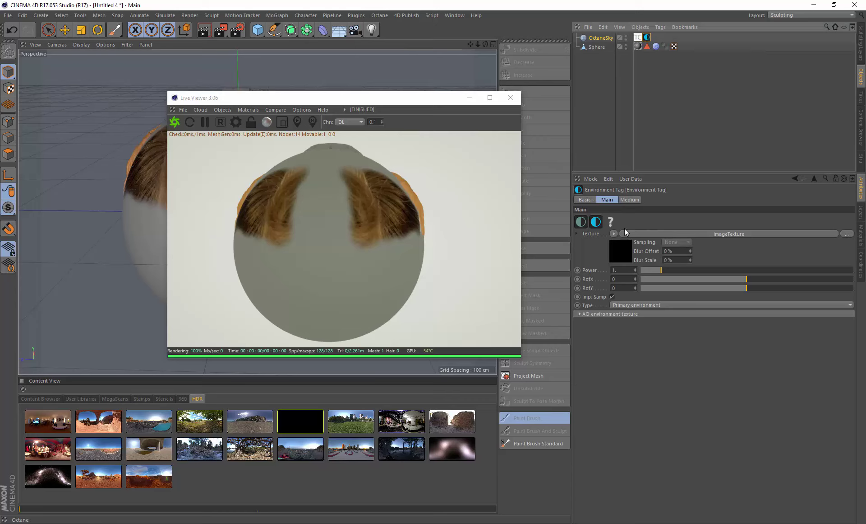
click(638, 38)
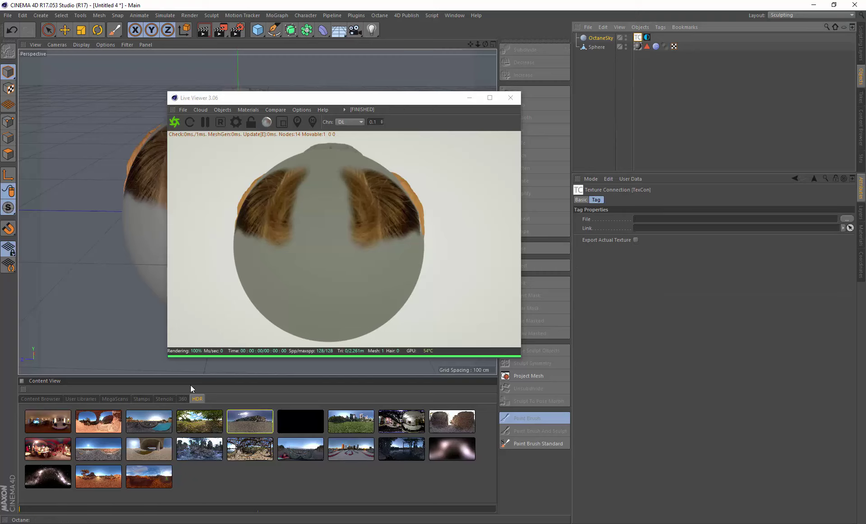
click(353, 419)
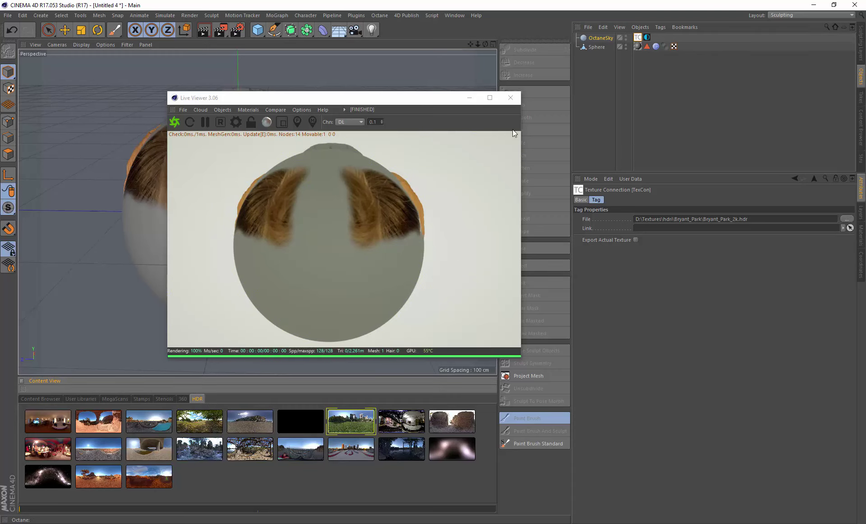
Link the ImageTexture shader of the sky's environment tag with the texture connection tag so it uses the chosen HDR.
click(647, 37)
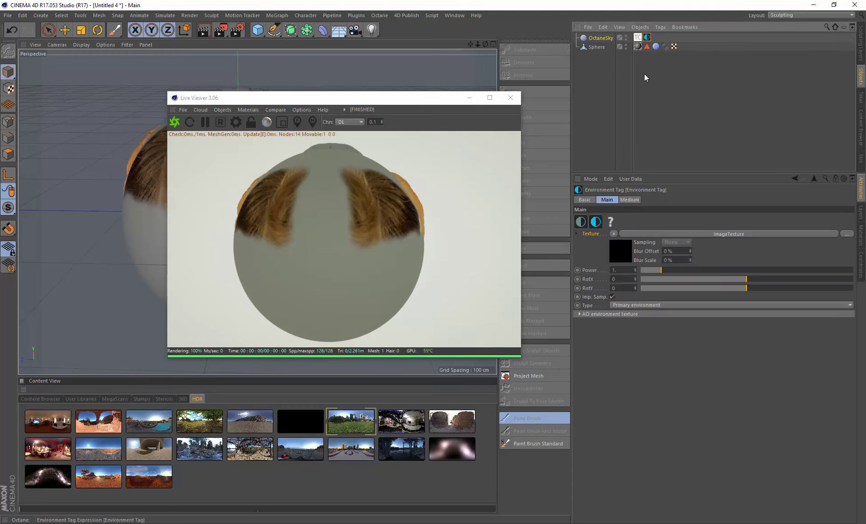
click(664, 233)
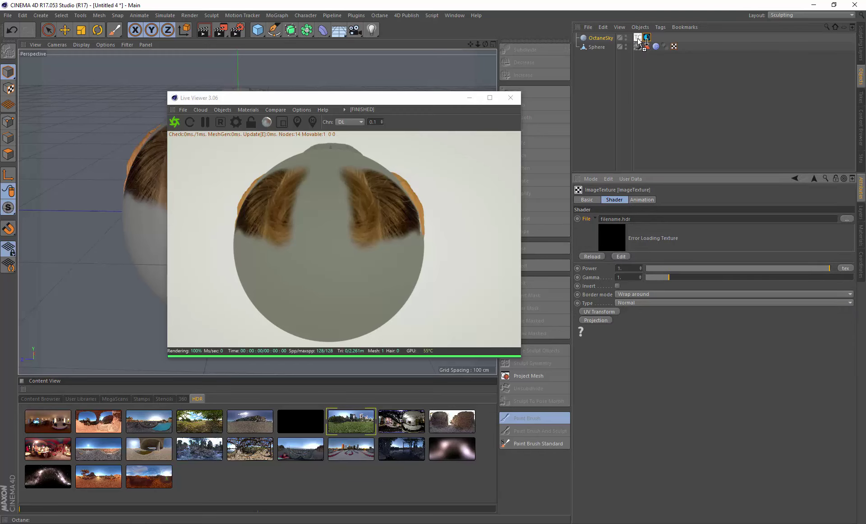
drag(640, 39, 641, 41)
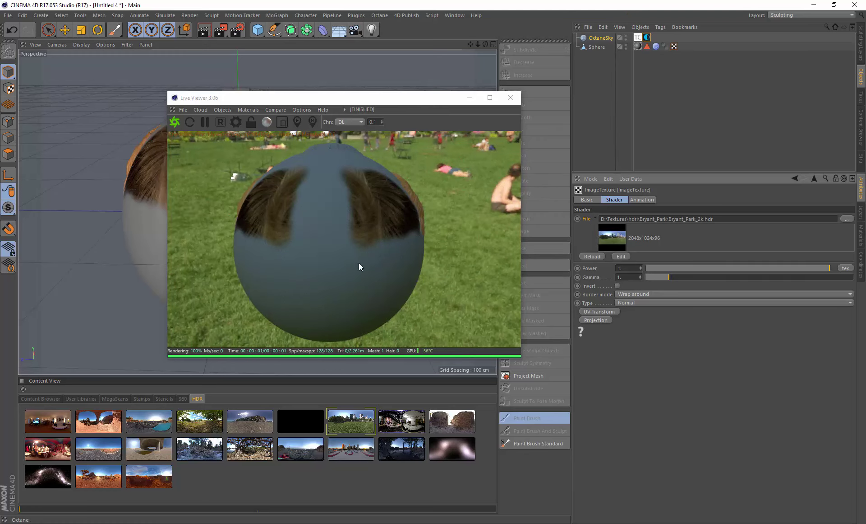
Try several HDR images as the sky environment, including Chelsea_Stairs_3k.hdr and LA_Downtown_Helipad_GoldenHour_3k.hdr, and settle on BasketballCourt_3k.hdr.
click(390, 418)
click(397, 449)
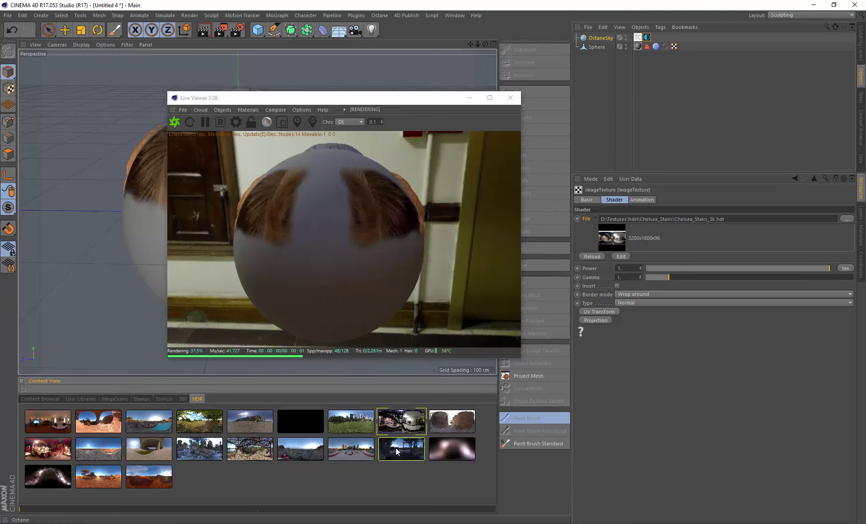
click(351, 449)
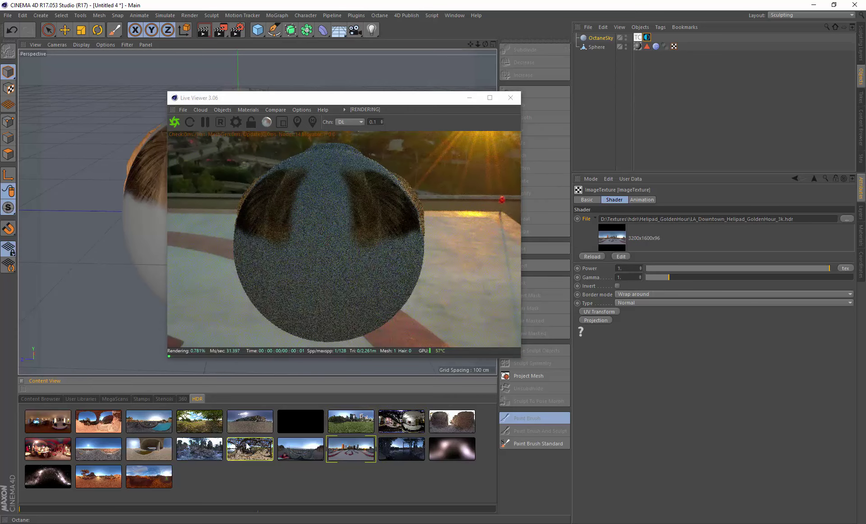
click(253, 447)
click(199, 420)
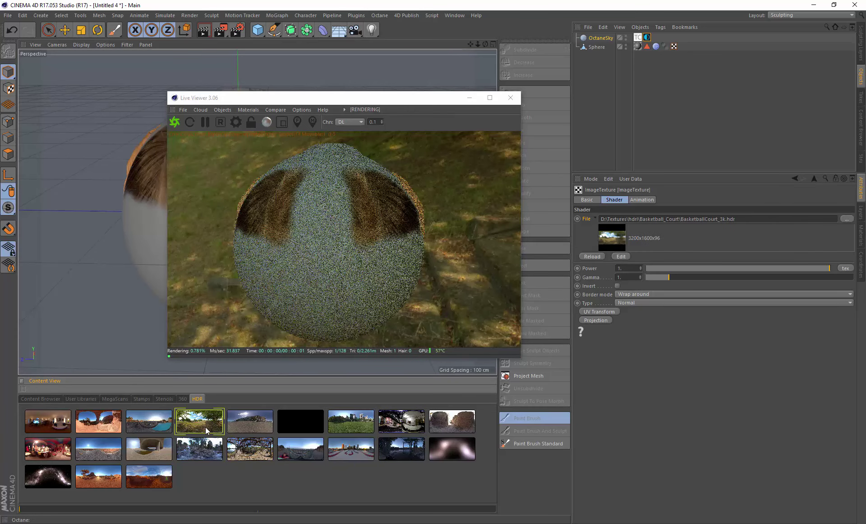
Uncover the viewport, select the Sphere and paint mirrored hair into the bare gap between the two hair patches.
drag(405, 101, 739, 66)
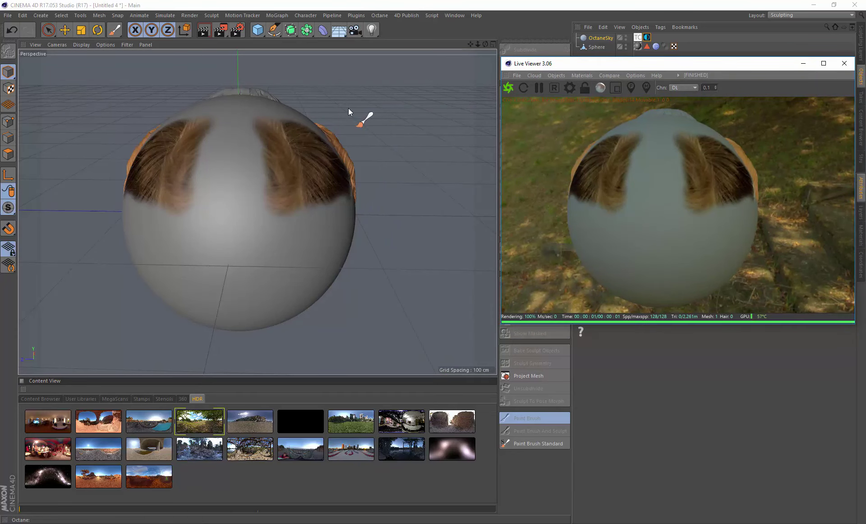
click(584, 47)
mouse_move(250, 135)
mouse_down()
mouse_move(263, 163)
mouse_move(248, 140)
mouse_move(251, 191)
mouse_move(194, 217)
mouse_move(280, 225)
mouse_move(348, 192)
mouse_move(298, 246)
mouse_move(230, 191)
mouse_move(240, 234)
mouse_move(263, 252)
mouse_move(321, 245)
mouse_move(330, 232)
mouse_move(288, 247)
mouse_move(240, 184)
mouse_move(280, 225)
mouse_up()
Turn off the Paint Brush's Z (XY) symmetry and paint unmirrored stencil hair over the middle of the back of the head.
mouse_move(633, 63)
mouse_down()
mouse_move(613, 90)
mouse_move(449, 230)
mouse_move(232, 102)
mouse_up()
click(530, 417)
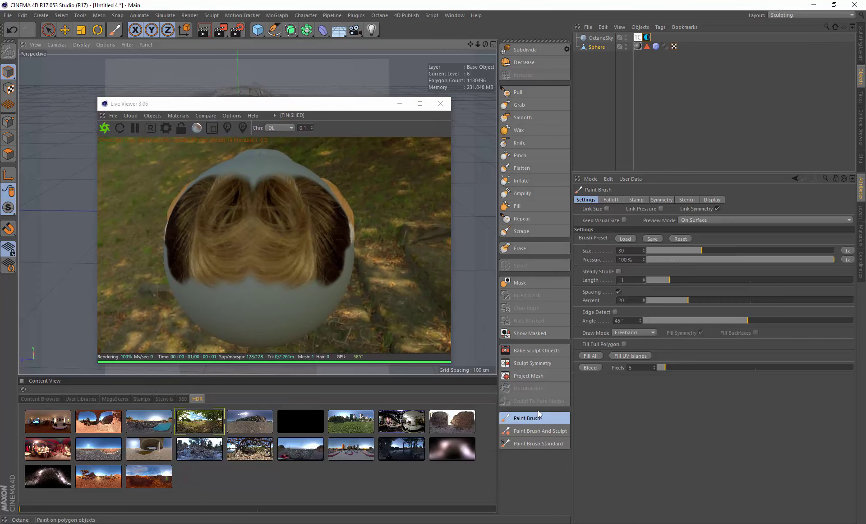
click(687, 199)
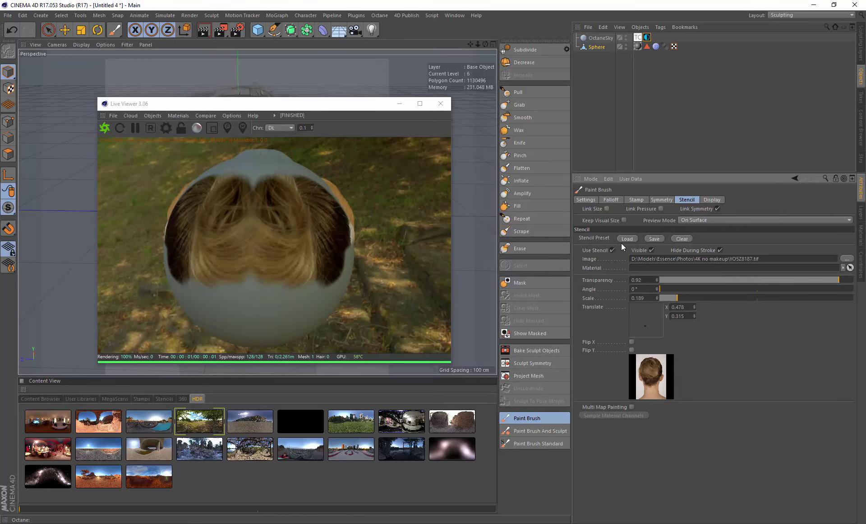
click(663, 200)
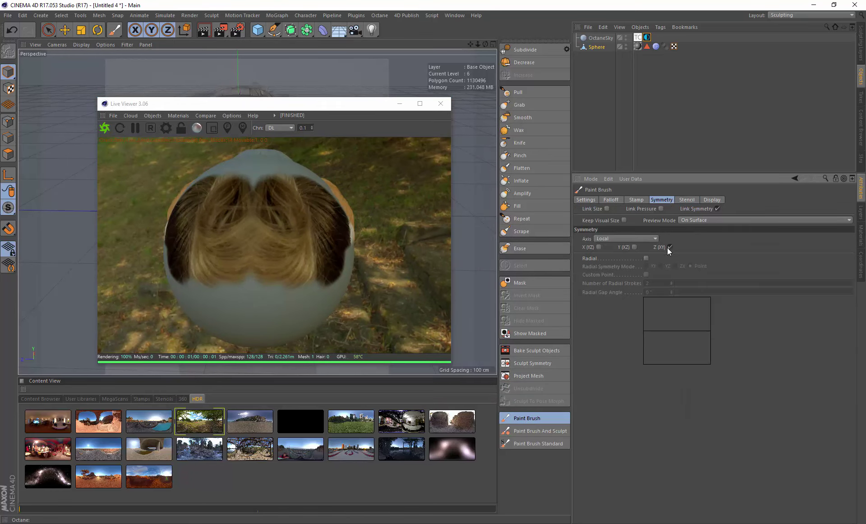
drag(318, 107, 733, 122)
mouse_move(254, 116)
mouse_down()
mouse_move(270, 117)
mouse_move(205, 129)
mouse_move(192, 165)
mouse_move(240, 163)
mouse_move(212, 217)
mouse_move(221, 239)
mouse_move(295, 229)
mouse_up()
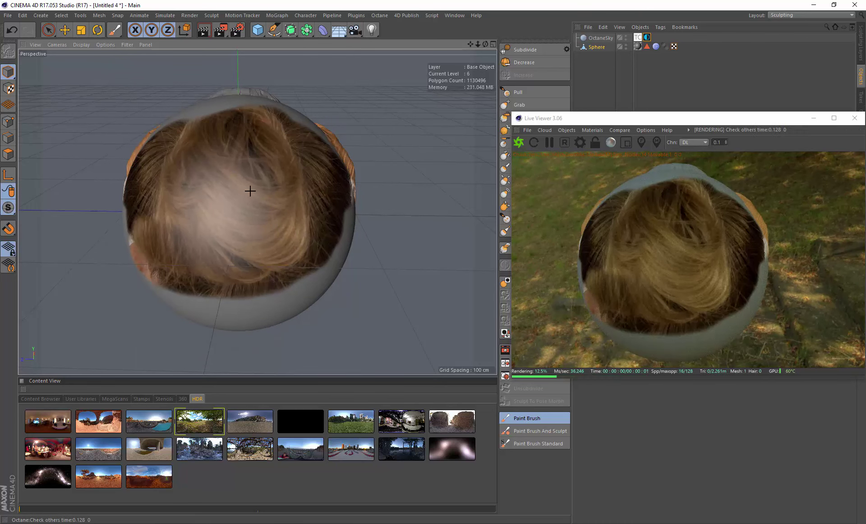
mouse_move(250, 189)
mouse_down()
mouse_move(269, 176)
mouse_move(271, 136)
mouse_up()
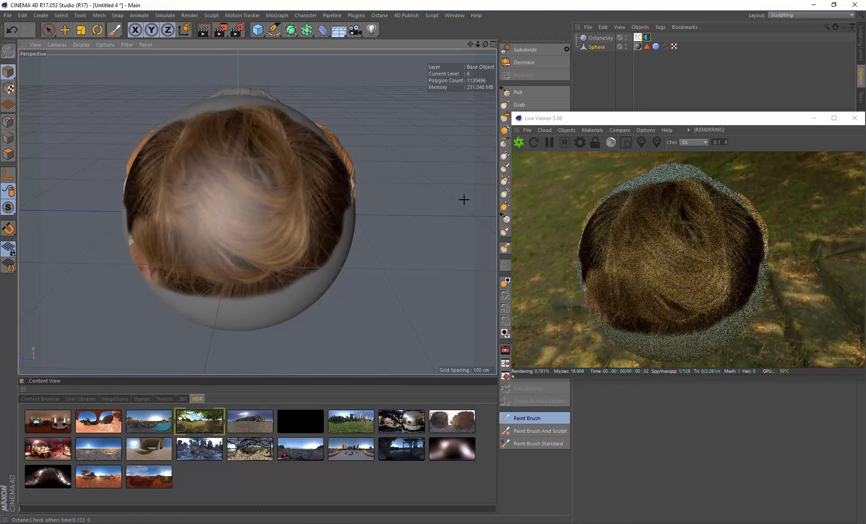
Check the Paint Brush's Update Octane display option and place the Live Viewer beside the head again.
mouse_move(681, 118)
mouse_down()
mouse_move(642, 127)
mouse_move(372, 90)
mouse_move(328, 69)
mouse_up()
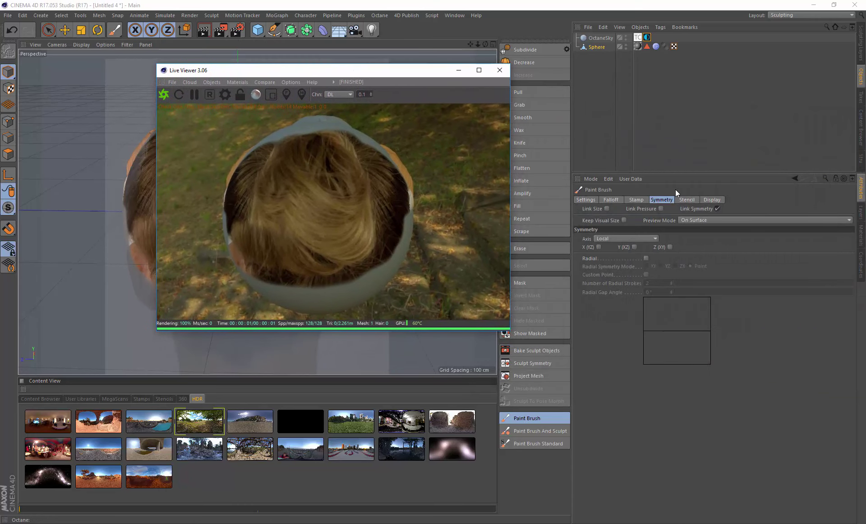
click(713, 200)
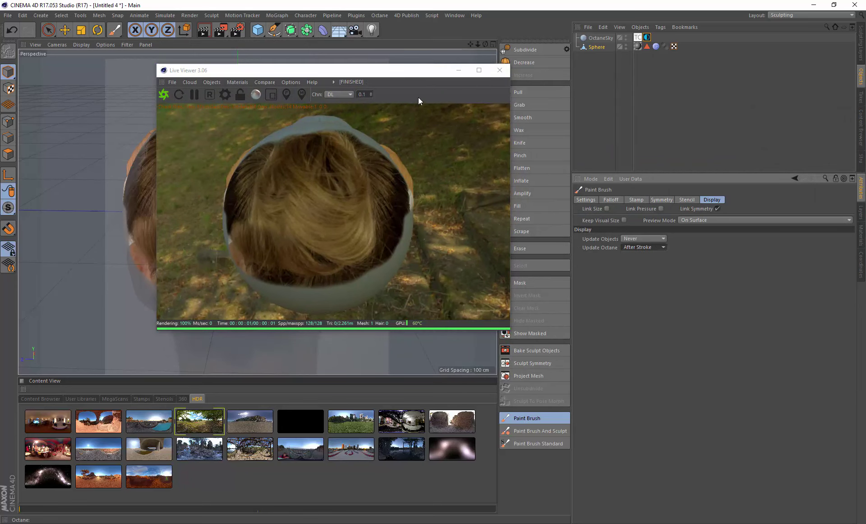
drag(405, 73, 624, 71)
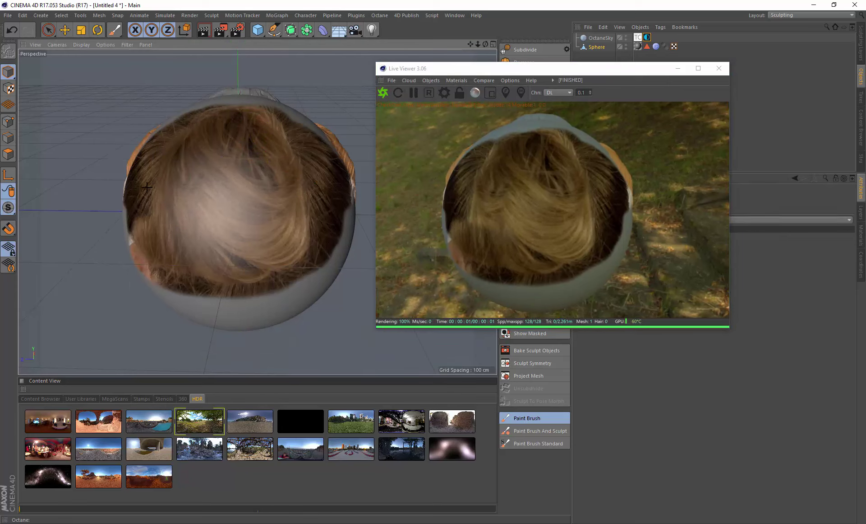
Extend the stencil hair towards both sides and the bare lower rim of the back of the head.
mouse_move(146, 187)
mouse_down()
mouse_move(136, 226)
mouse_move(156, 234)
mouse_up()
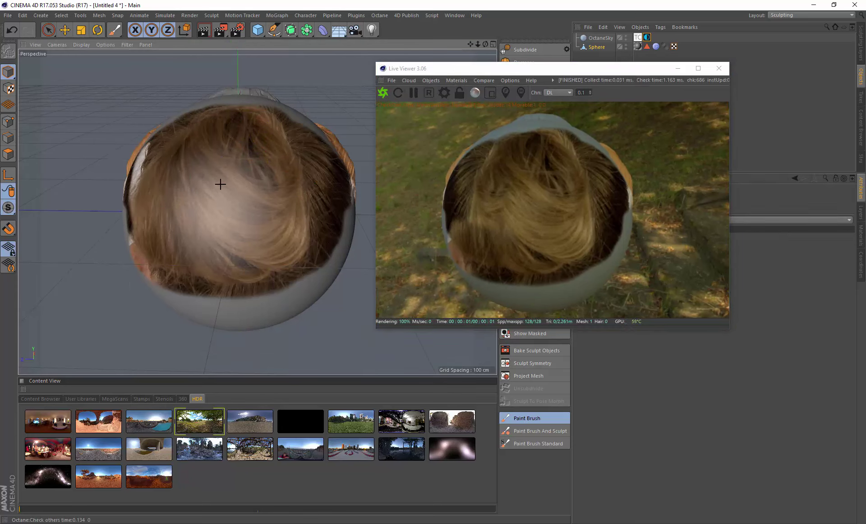
drag(221, 184, 190, 143)
drag(154, 181, 192, 182)
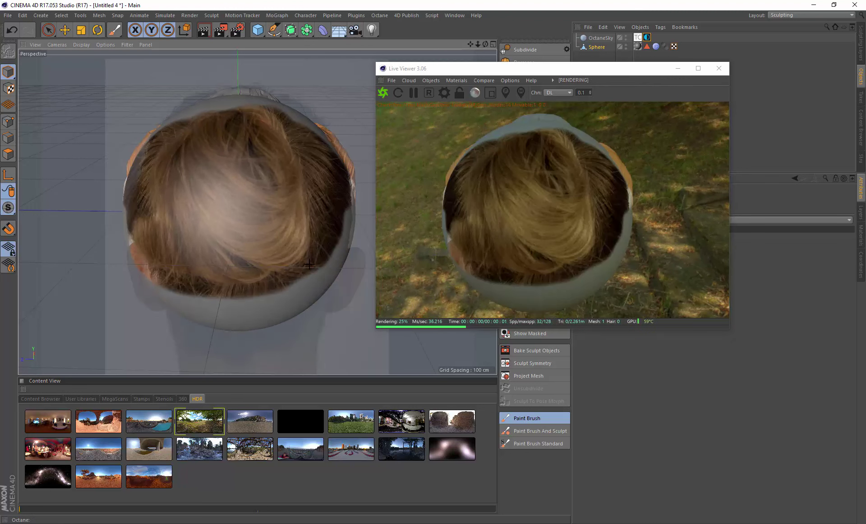
mouse_move(312, 271)
mouse_down()
mouse_move(284, 288)
mouse_move(194, 312)
mouse_move(311, 278)
mouse_move(360, 246)
mouse_up()
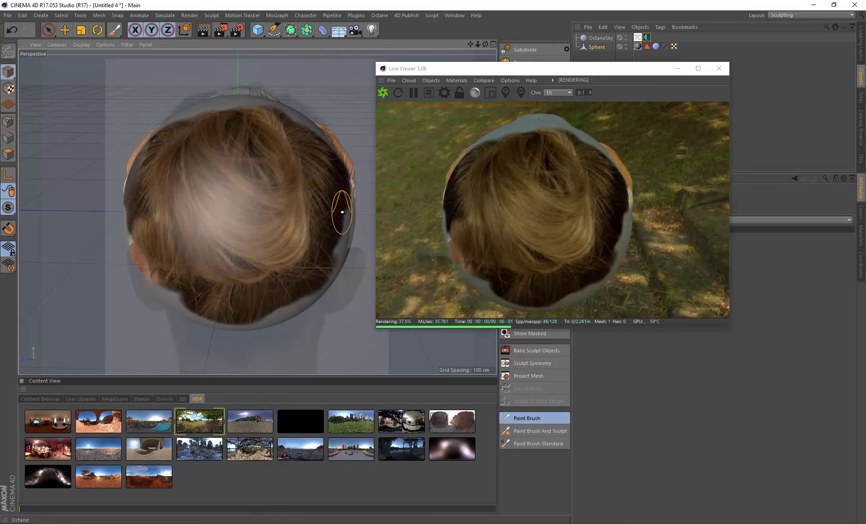
drag(341, 203, 332, 248)
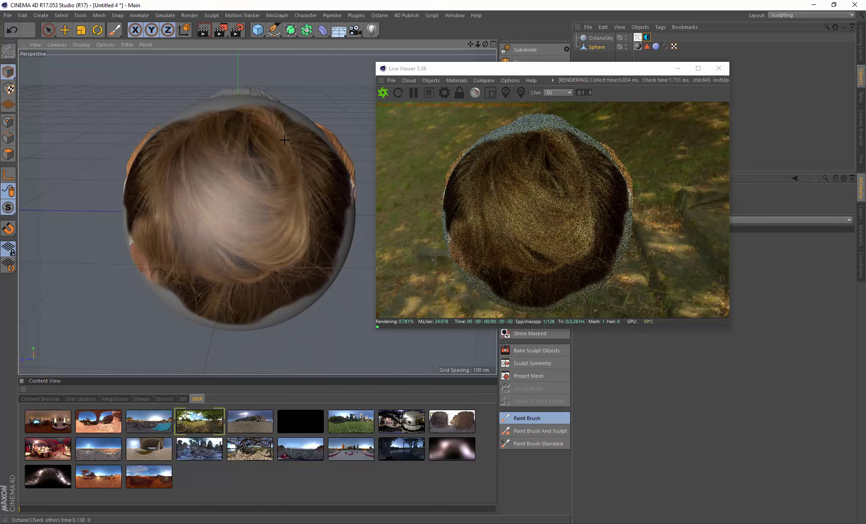
Paint stencil hair over the bare crown of the head, up towards the forehead.
alt+drag(285, 140, 269, 203)
mouse_move(277, 154)
mouse_down()
mouse_move(225, 133)
mouse_move(228, 116)
mouse_move(264, 113)
mouse_move(211, 112)
mouse_move(158, 155)
mouse_move(185, 126)
mouse_move(194, 168)
mouse_move(215, 180)
mouse_move(263, 155)
mouse_move(293, 122)
mouse_move(327, 169)
mouse_move(310, 180)
mouse_move(289, 136)
mouse_move(302, 195)
mouse_move(224, 184)
mouse_up()
mouse_move(151, 199)
mouse_down()
mouse_move(138, 214)
mouse_move(198, 120)
mouse_up()
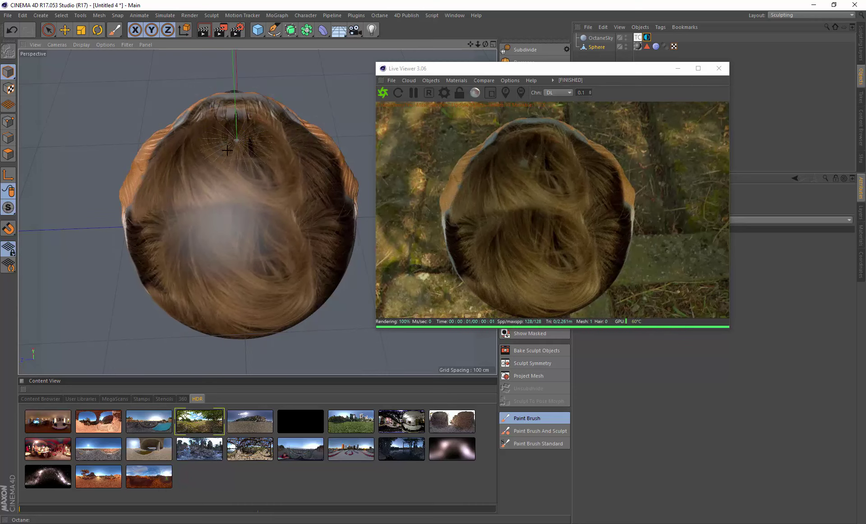
Open the Material View, inspect the sphere's painted color texture with its UVs, and minimize the window.
click(405, 15)
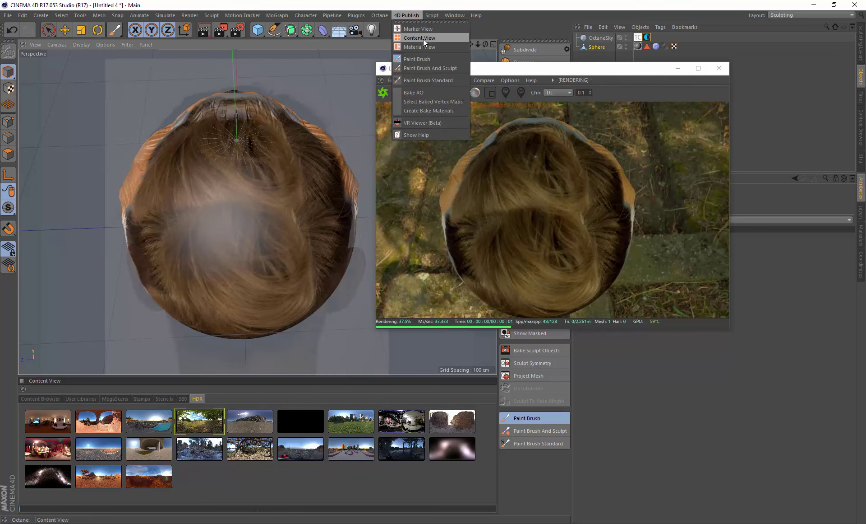
click(418, 46)
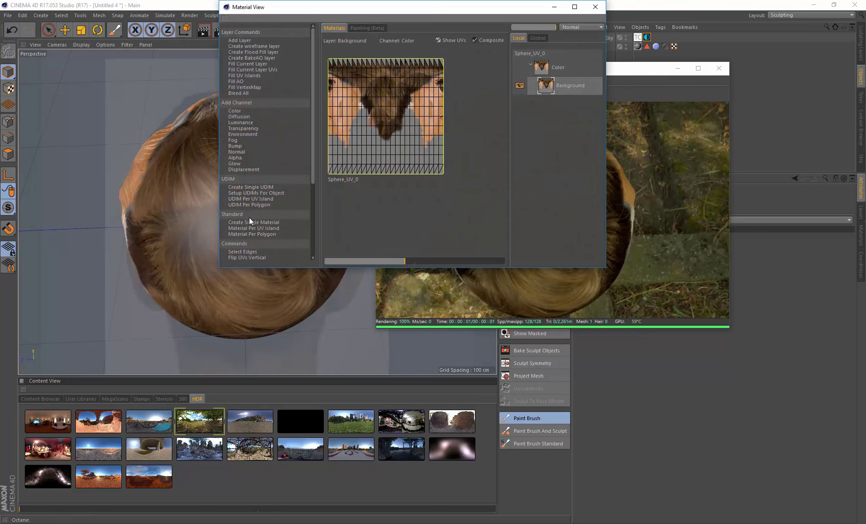
right_click(415, 125)
click(430, 171)
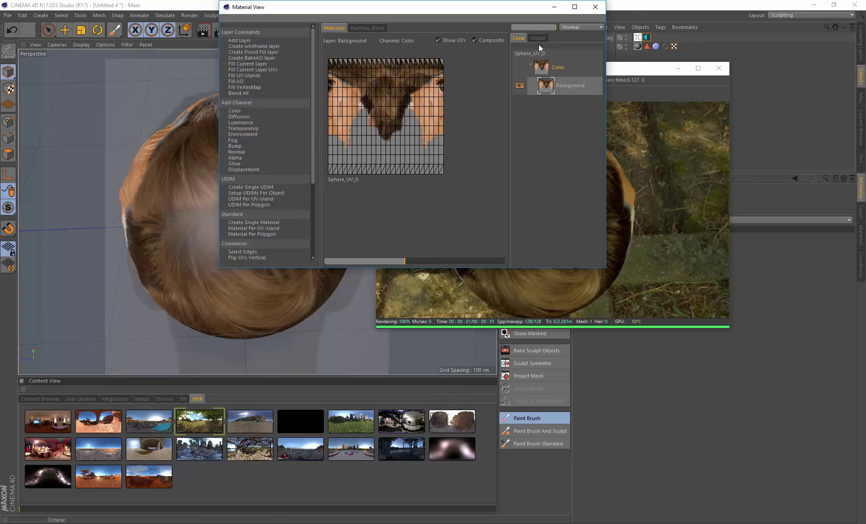
click(555, 7)
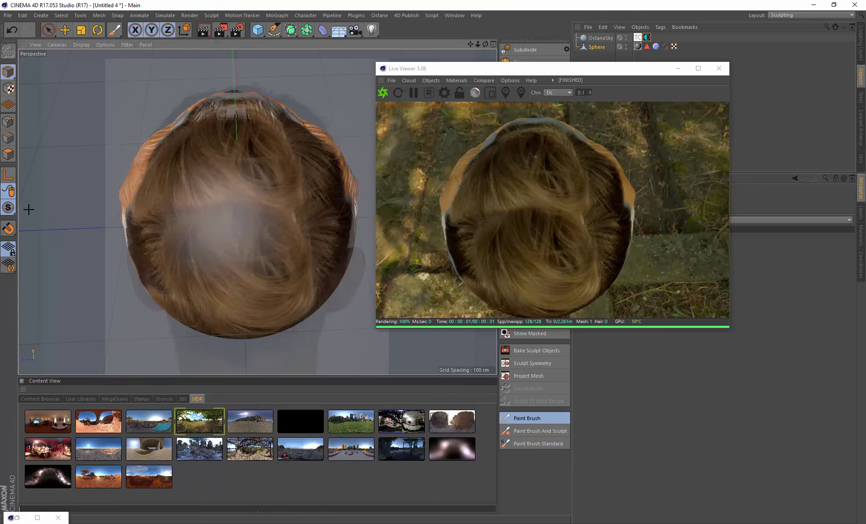
Inspect the painted head from above and around to the face in the viewport and live render.
alt+drag(242, 155, 240, 162)
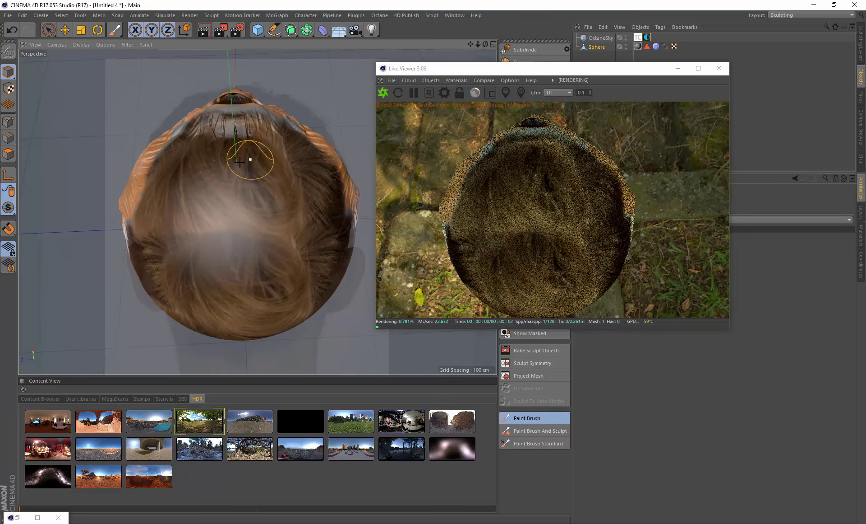
mouse_move(291, 196)
alt+mouse_down()
mouse_move(256, 187)
mouse_move(246, 162)
alt+mouse_up()
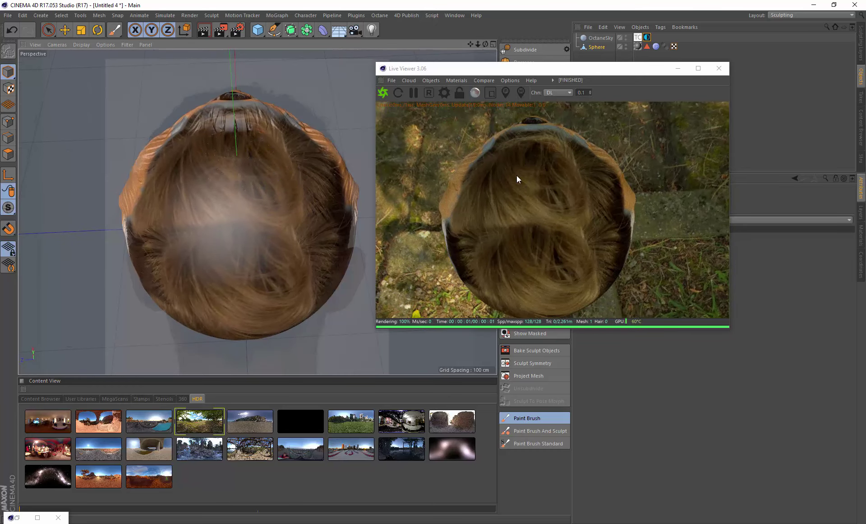
alt+drag(323, 180, 285, 177)
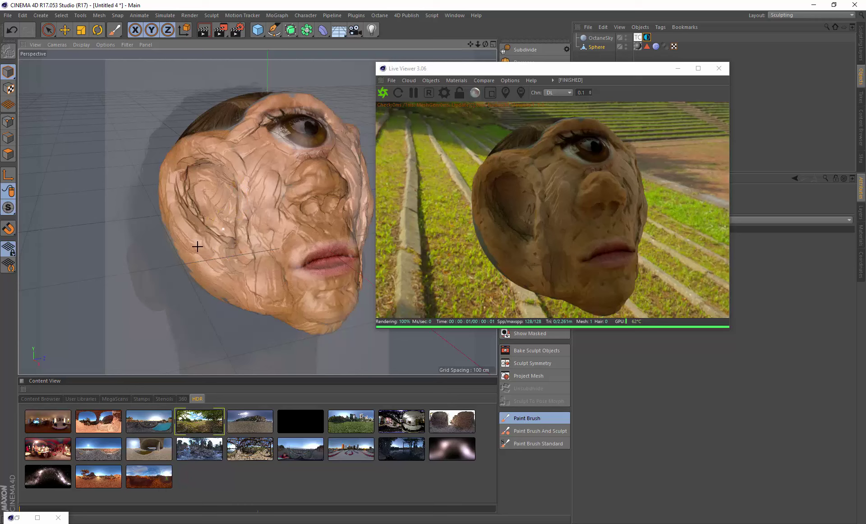
Load a front-facing portrait from the stencils and paint its skin over the cheek between the ear and the nose.
click(164, 397)
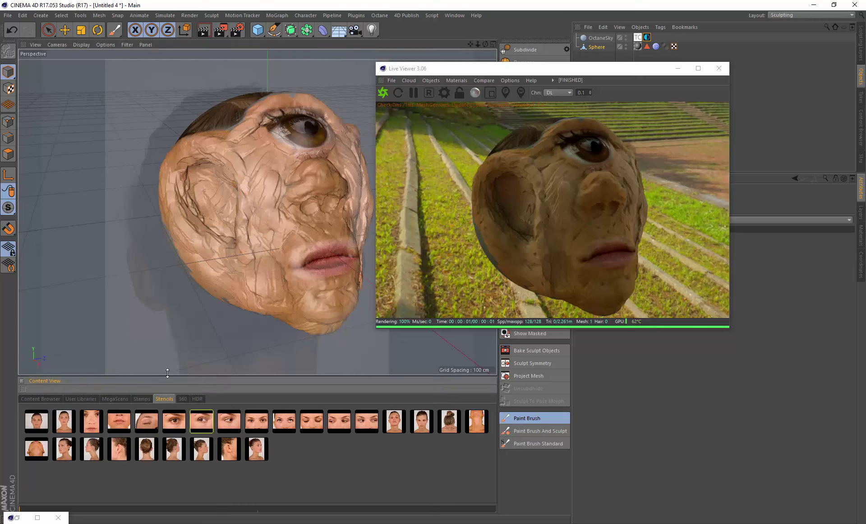
click(477, 421)
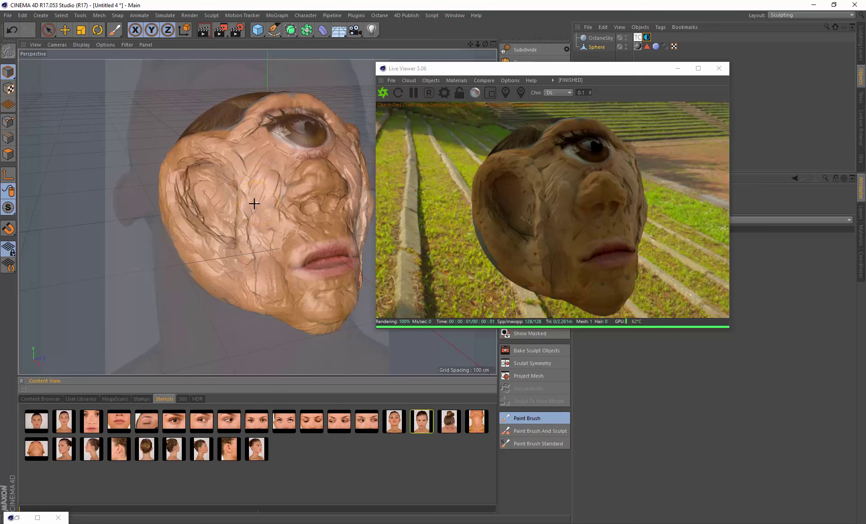
click(251, 186)
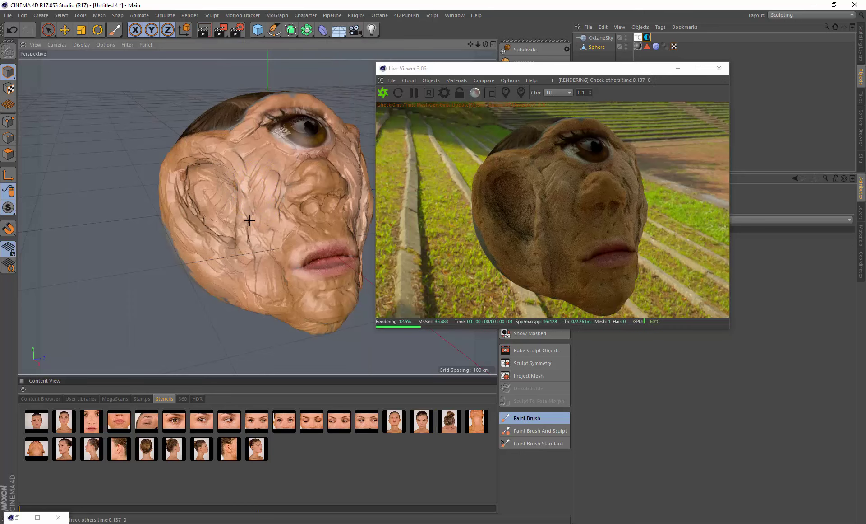
mouse_move(249, 197)
mouse_down()
mouse_move(248, 178)
mouse_move(257, 196)
mouse_move(236, 184)
mouse_move(265, 205)
mouse_move(257, 189)
mouse_up()
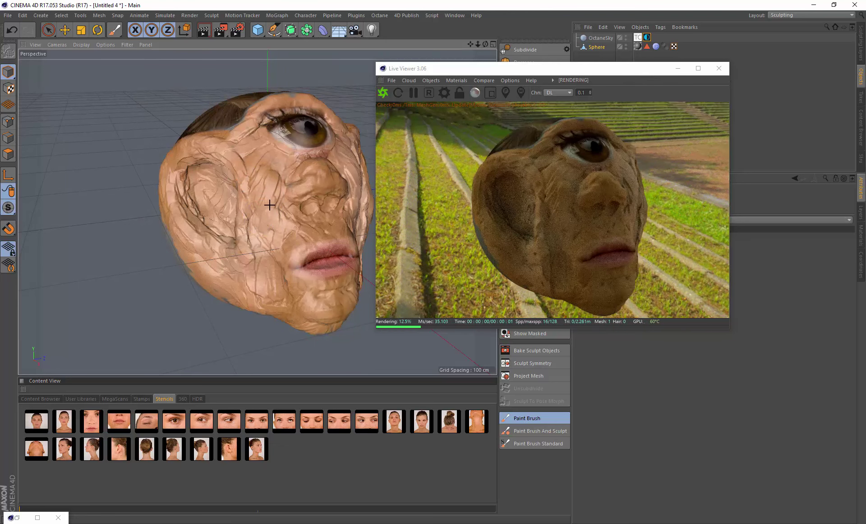
click(254, 243)
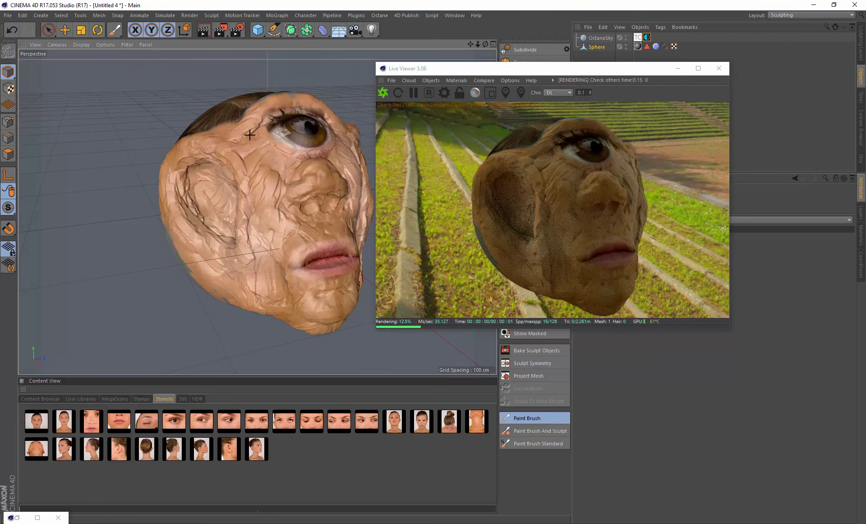
Paint stencil skin over the bare strip along the forehead hairline, undoing and redoing the stroke towards the temple.
alt+drag(282, 160, 278, 184)
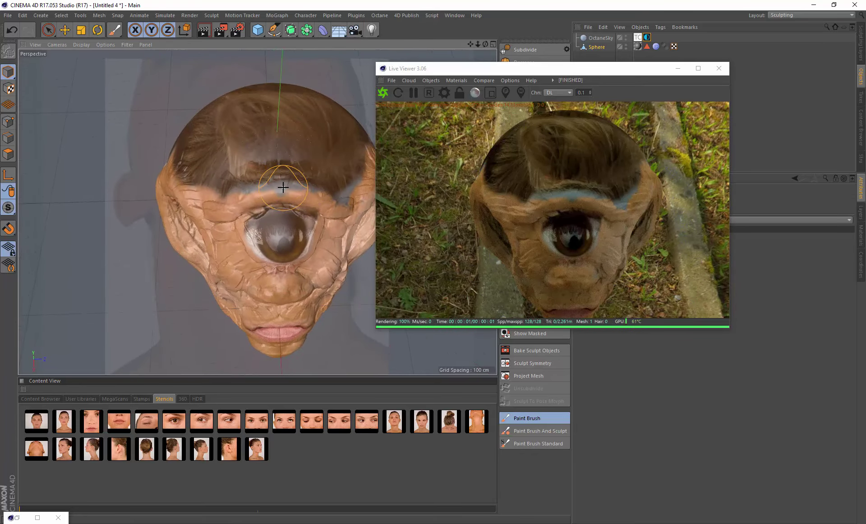
middle_drag(293, 186, 269, 187)
mouse_move(268, 186)
mouse_down()
mouse_move(259, 188)
mouse_move(355, 196)
mouse_move(275, 188)
mouse_up()
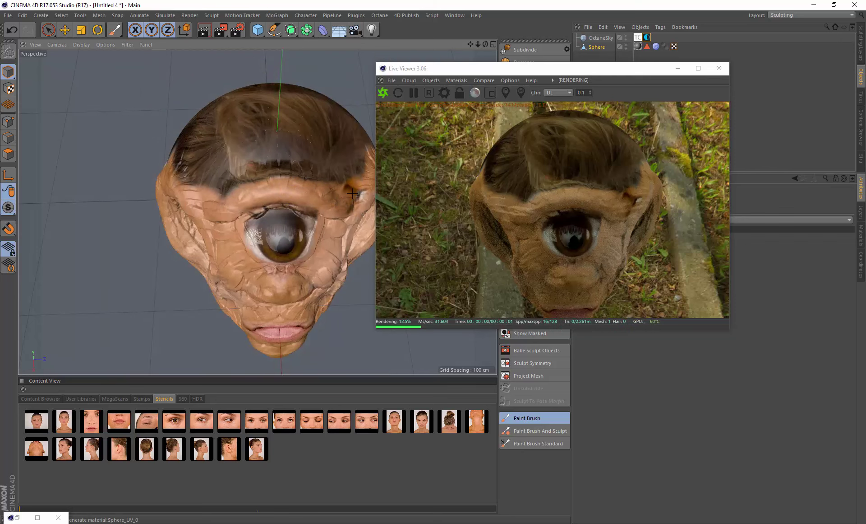
drag(352, 194, 339, 197)
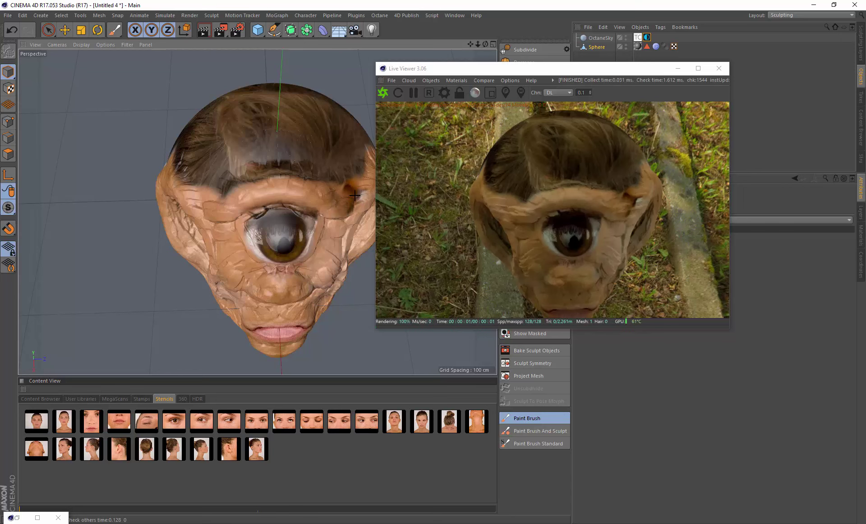
key(ctrl+z)
drag(280, 191, 357, 195)
mouse_move(299, 194)
mouse_down()
mouse_move(276, 183)
mouse_move(228, 196)
mouse_move(295, 188)
mouse_move(298, 139)
mouse_up()
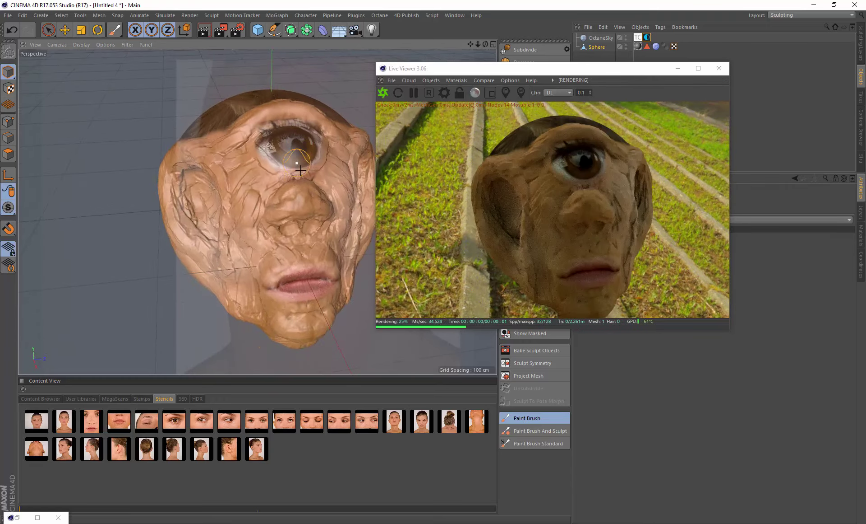